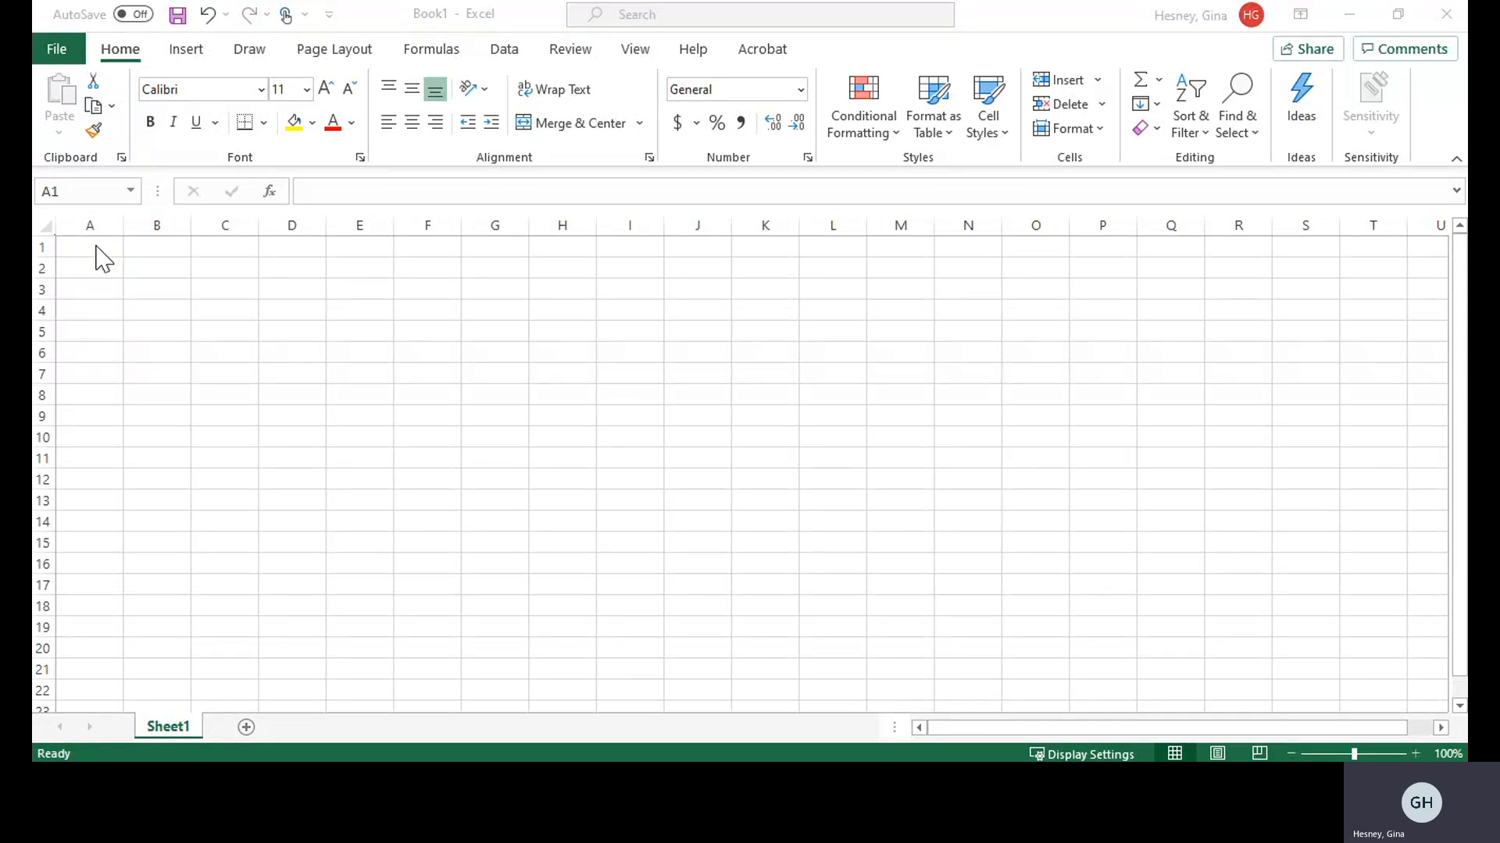
Enter the column headers Time in cell A1 and Position in cell B1.
click(95, 246)
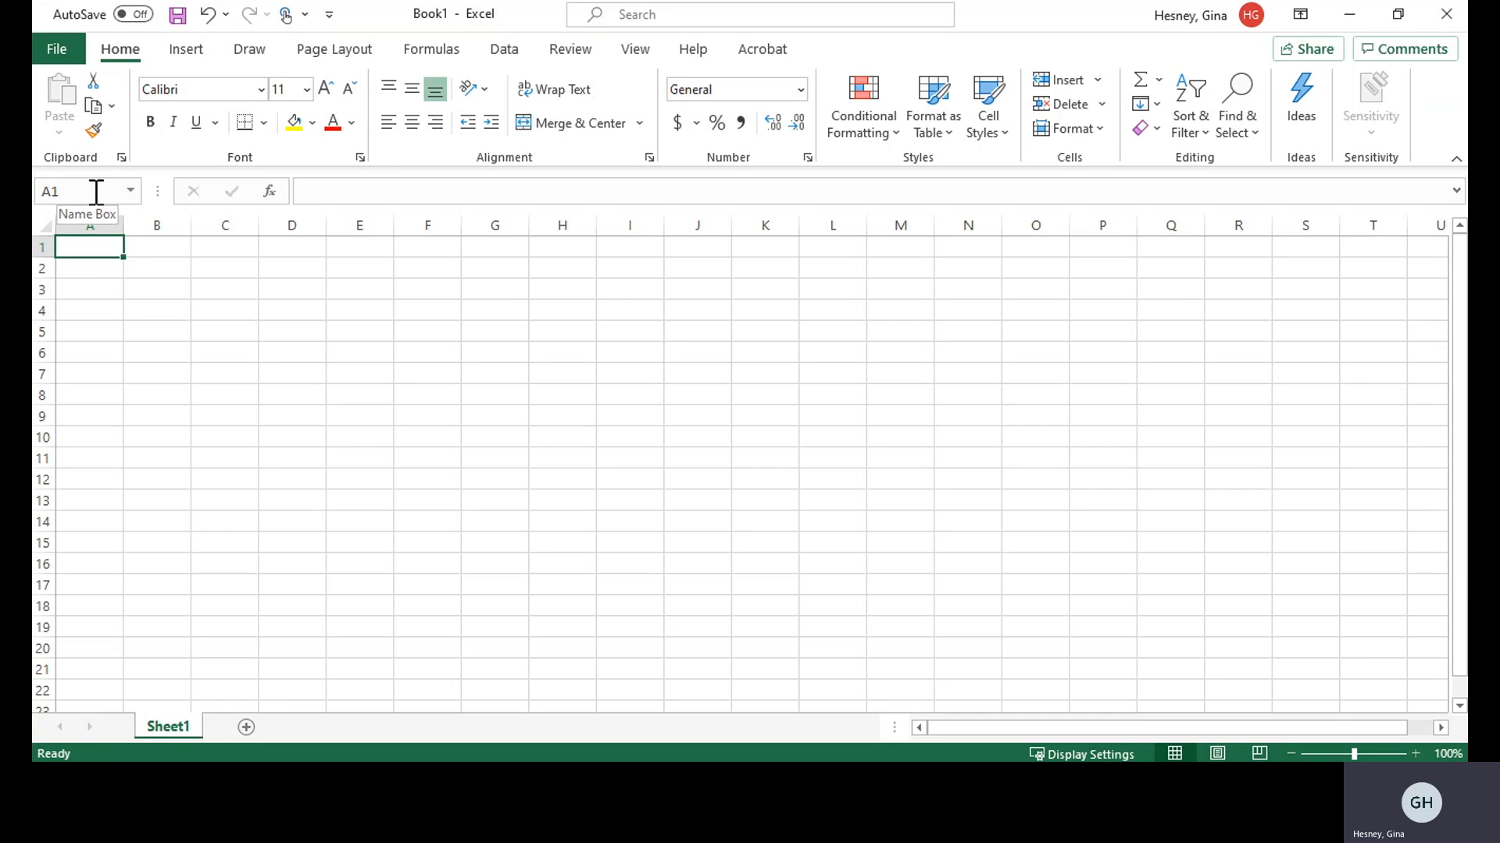
text(Time)
key(Tab)
text(Pos)
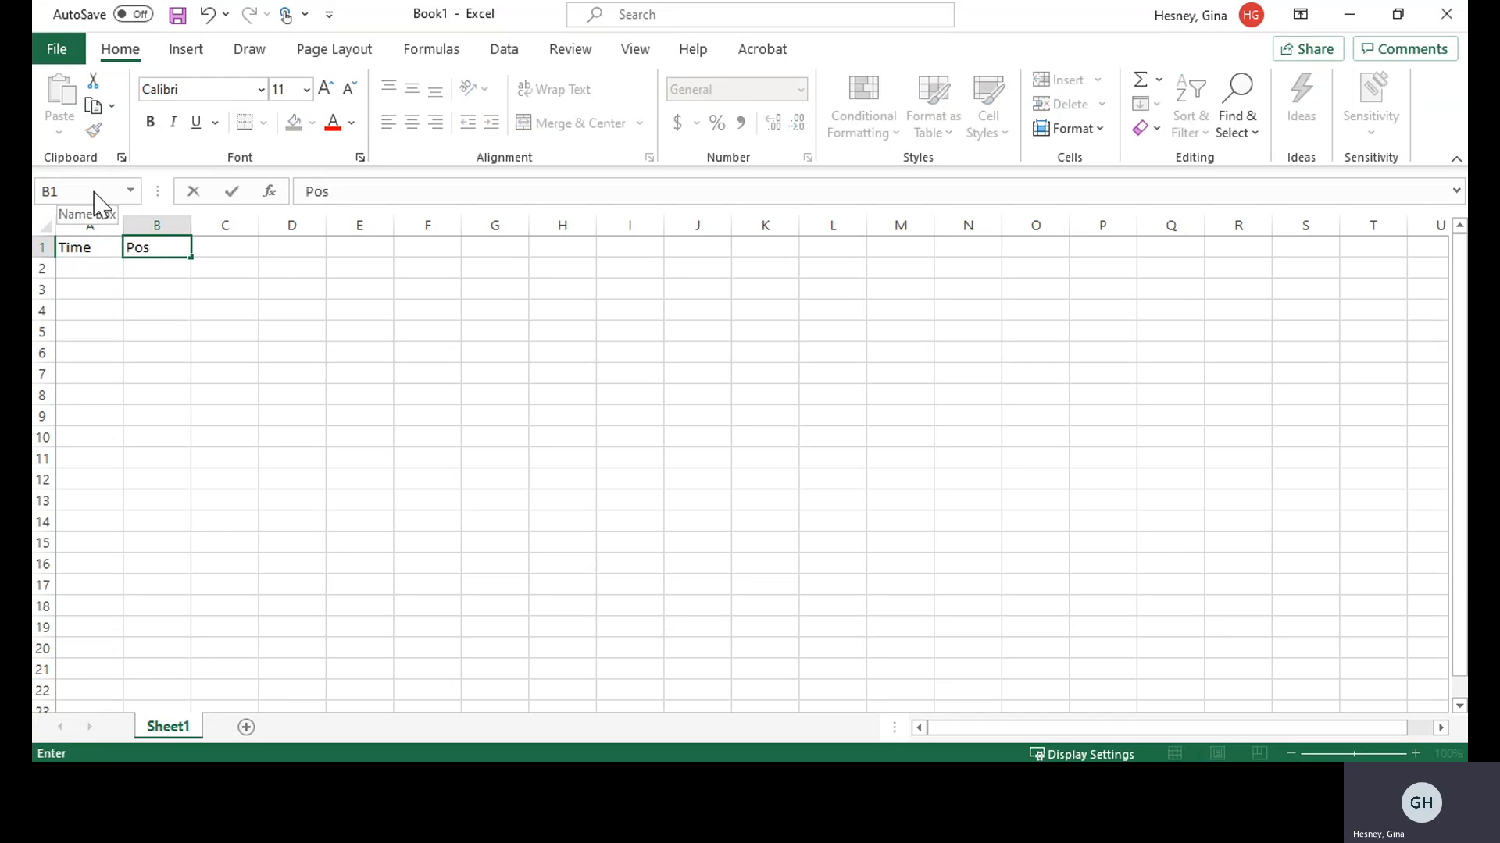
text(ition)
key(Return)
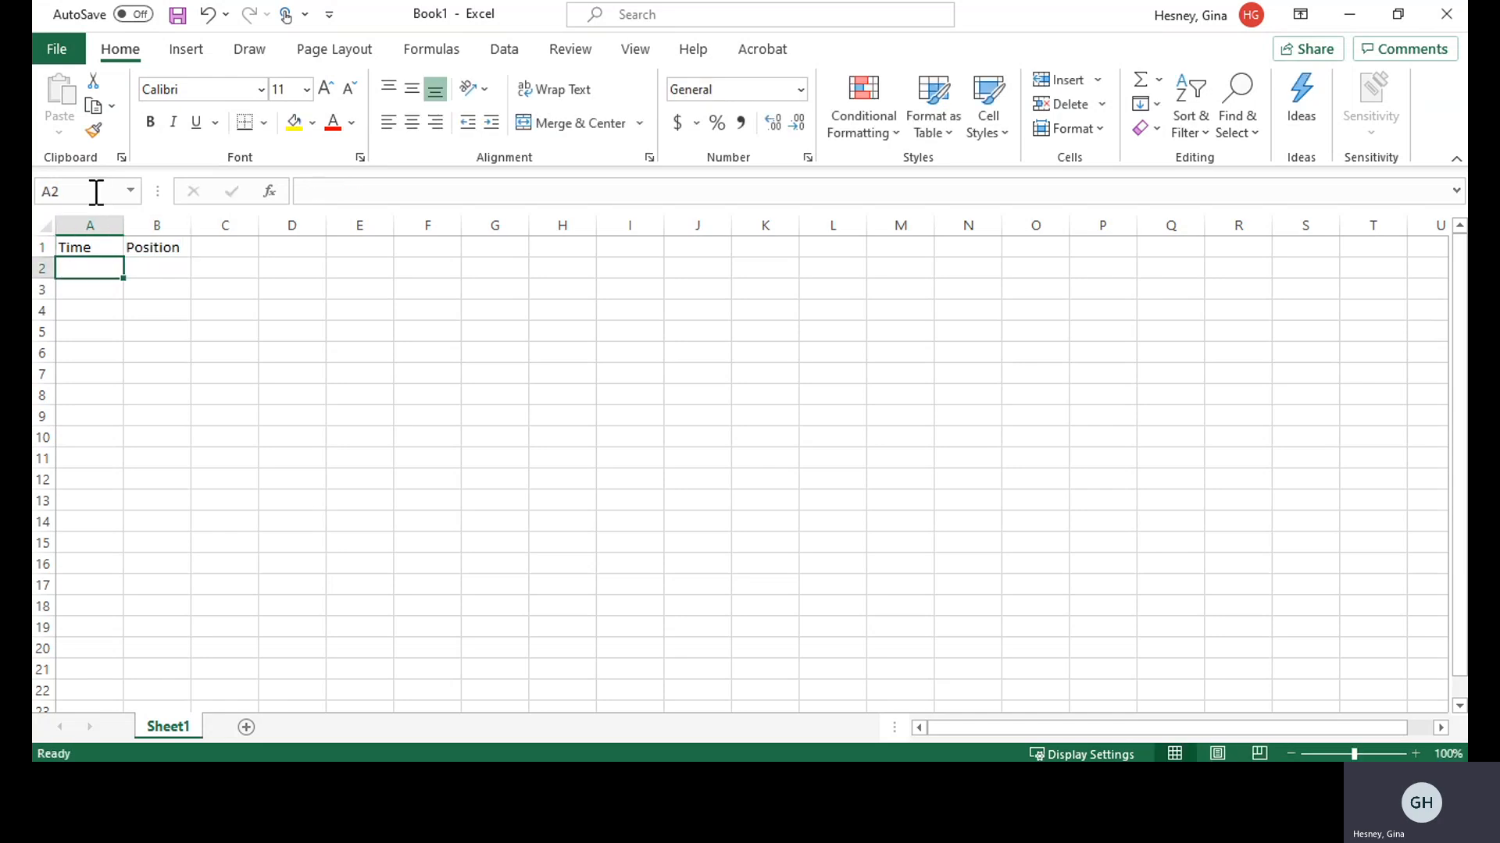
Enter the first data row with 0 for Time in A2 and 0 for Position in B2.
text(0)
key(Tab)
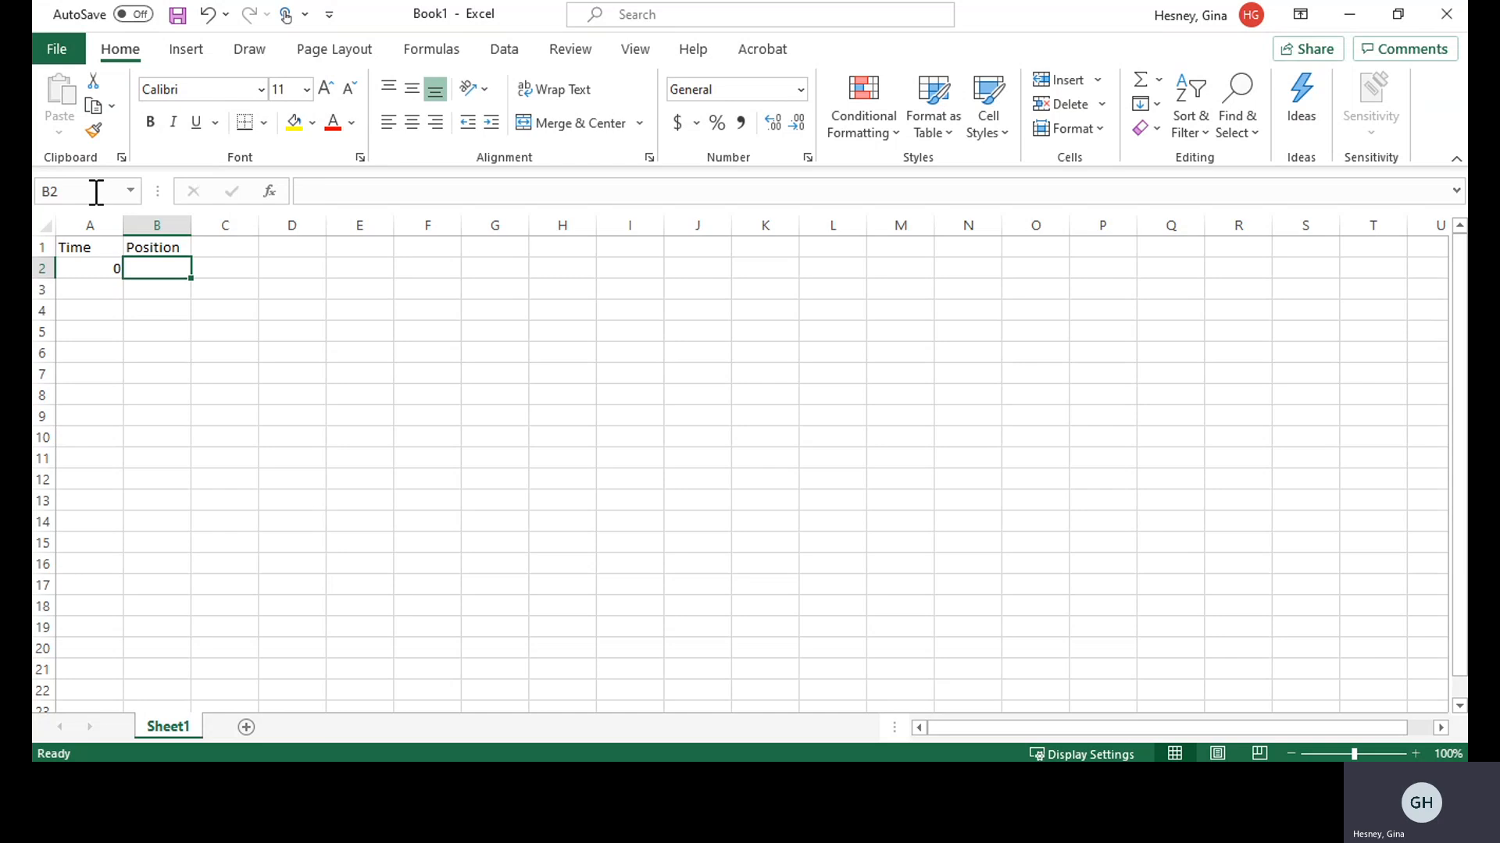
text(0)
key(Tab)
key(Return)
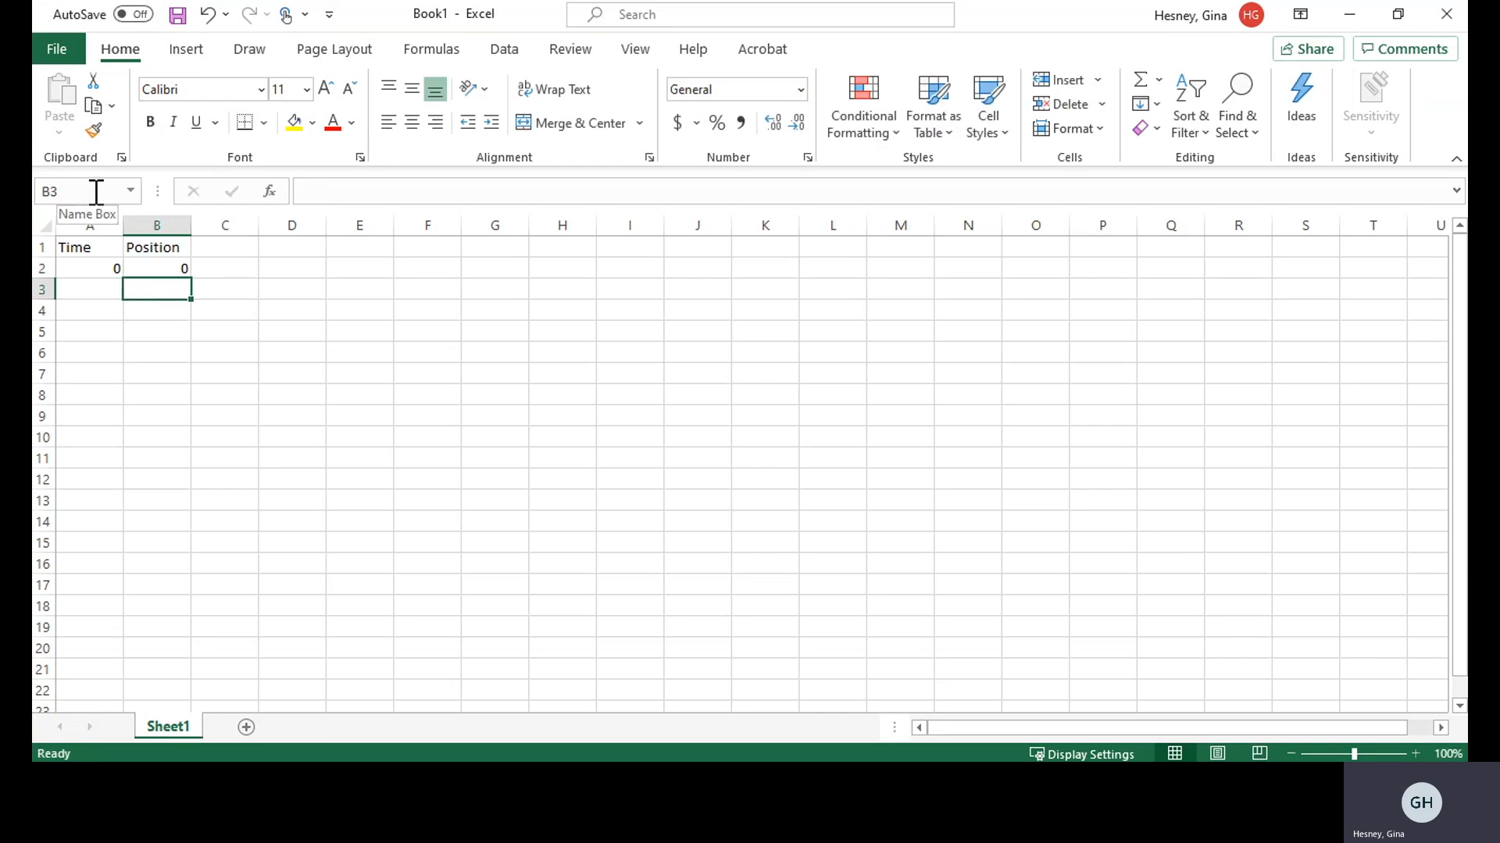
key(Left)
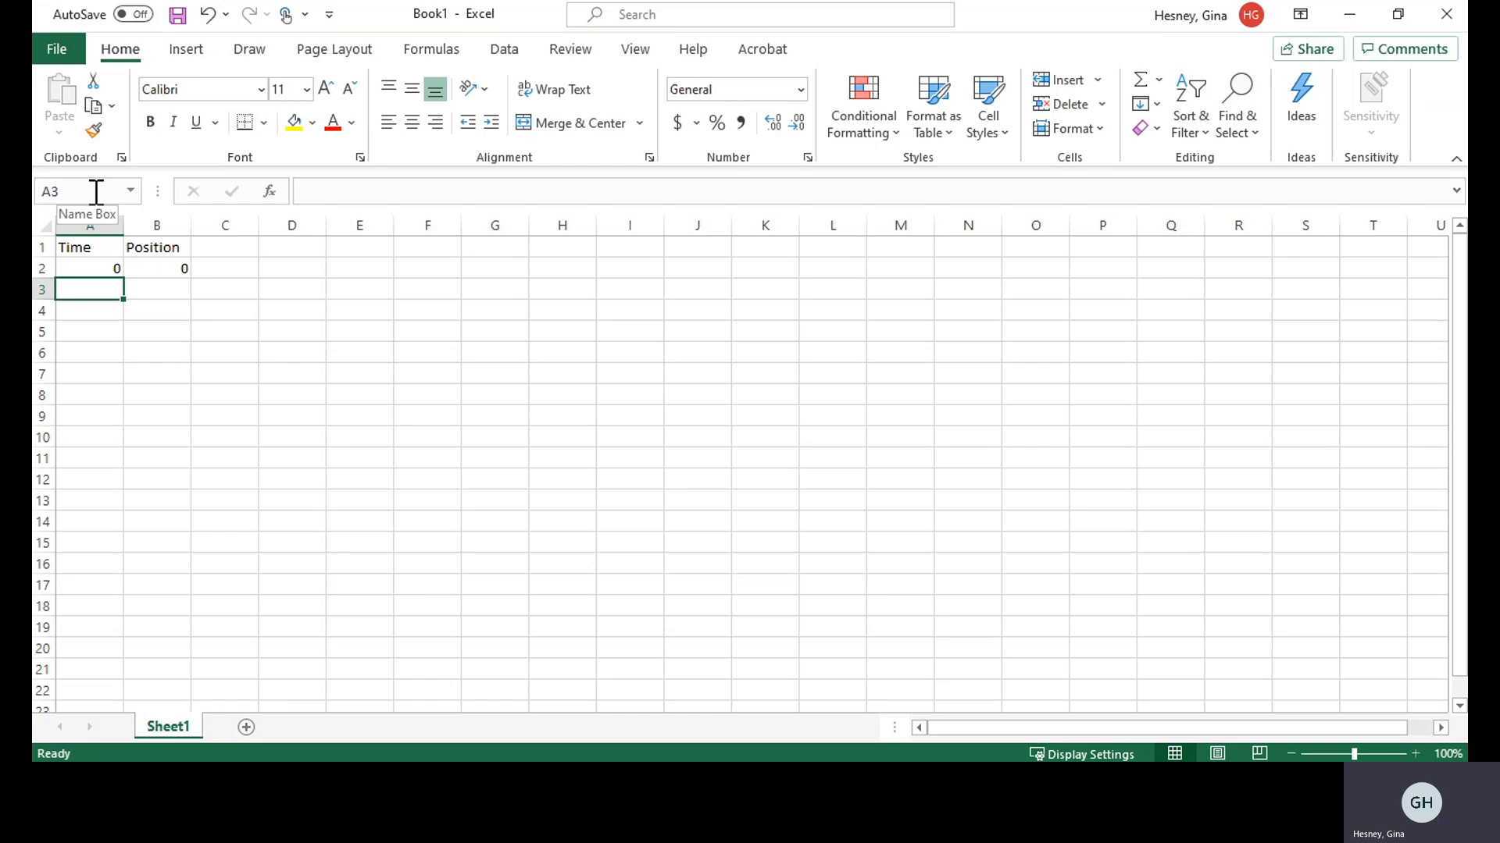
Enter the remaining Time values 1, 2, 3 and 4 in cells A3 to A6.
text(1)
key(Return)
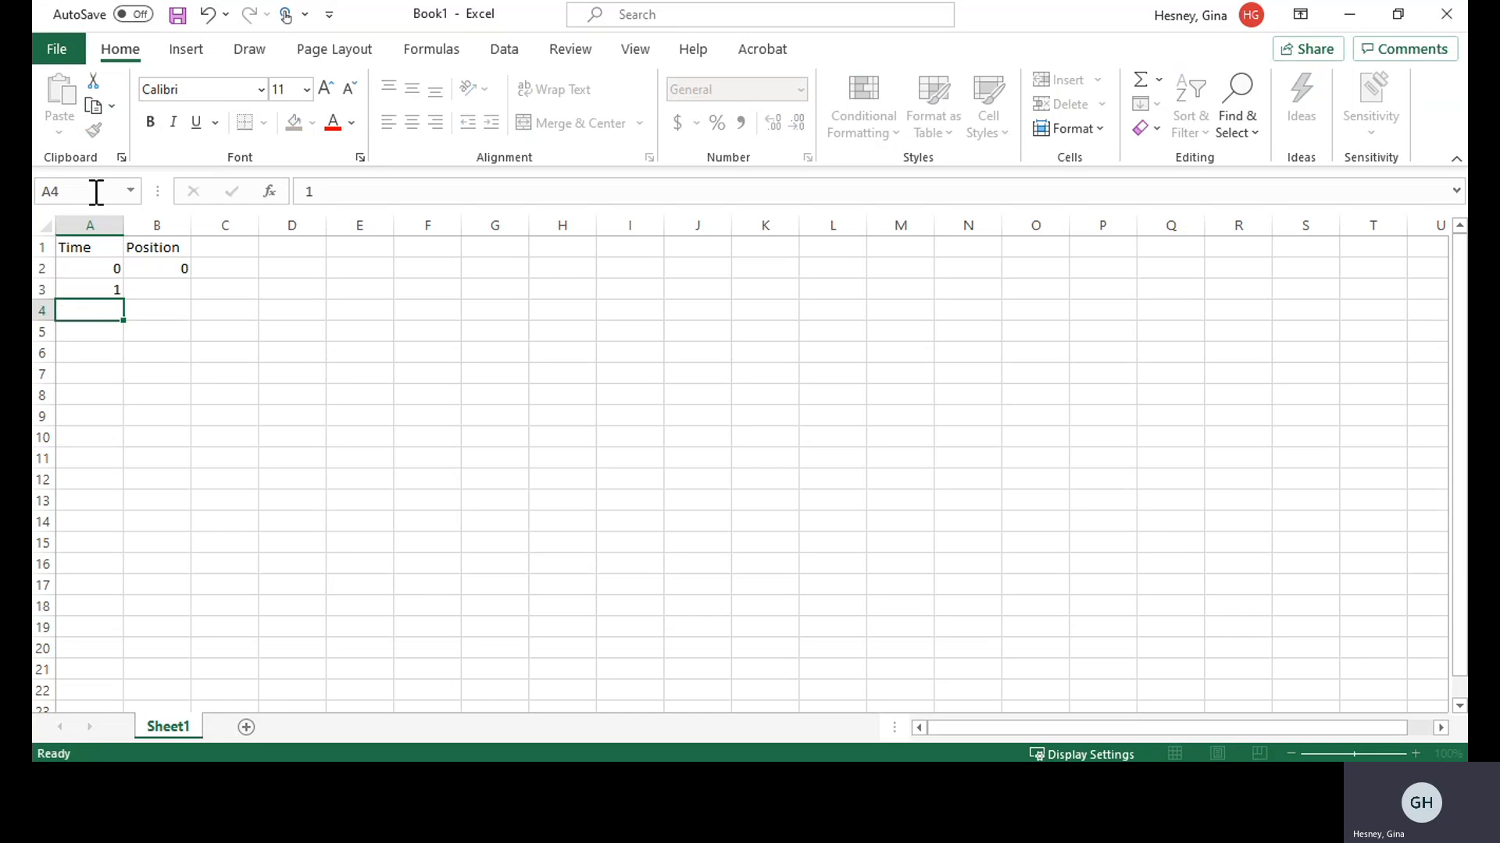
text(2)
key(Return)
text(3)
key(Return)
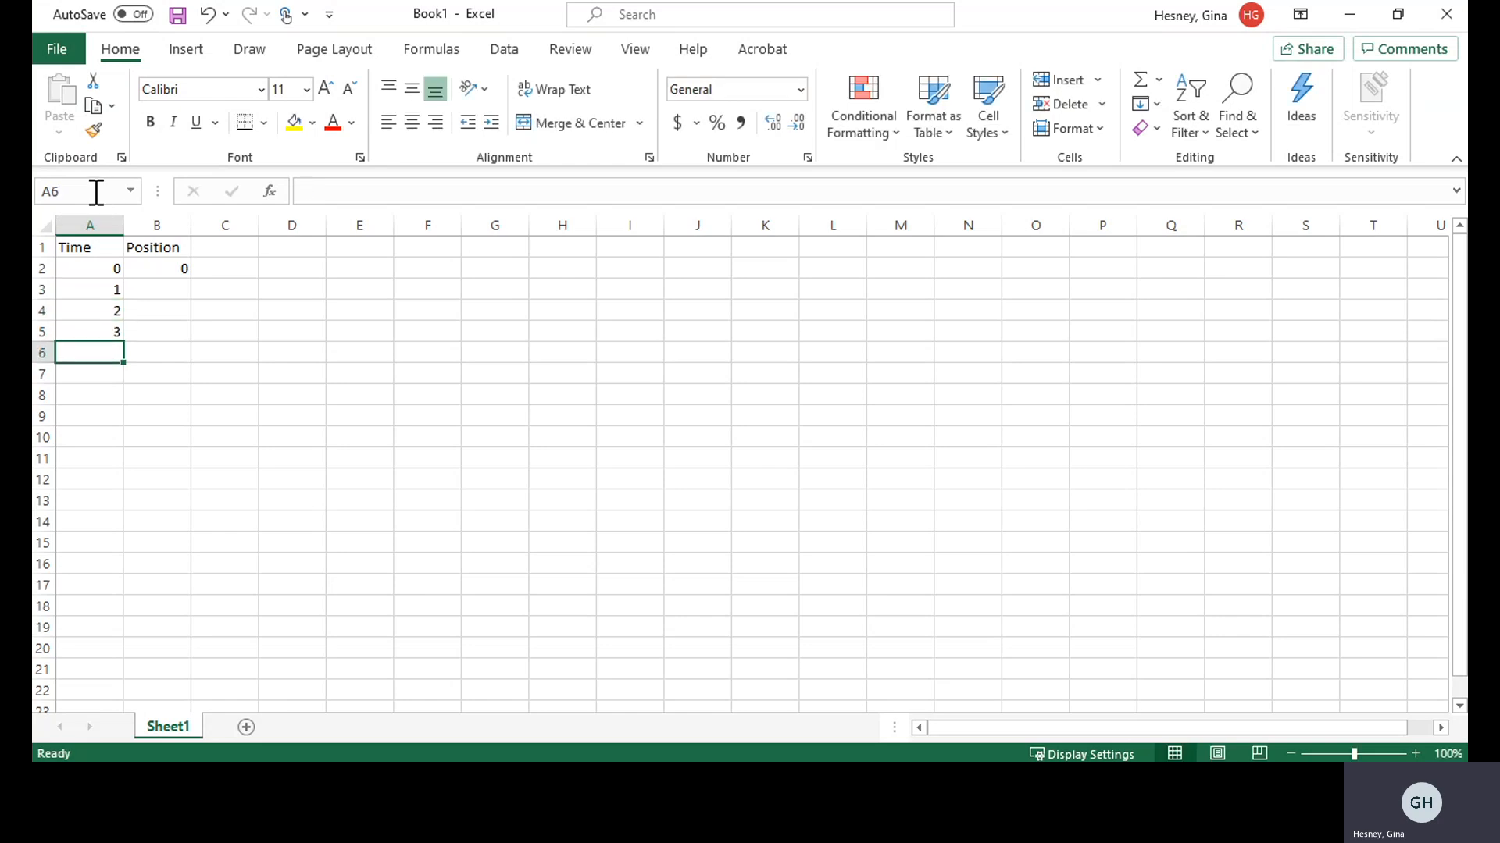
text(4)
key(Return)
Enter the Position values 2, 4, 6 and 8 in cells B3 to B6.
key(Up)
key(Up)
key(Up)
key(Up)
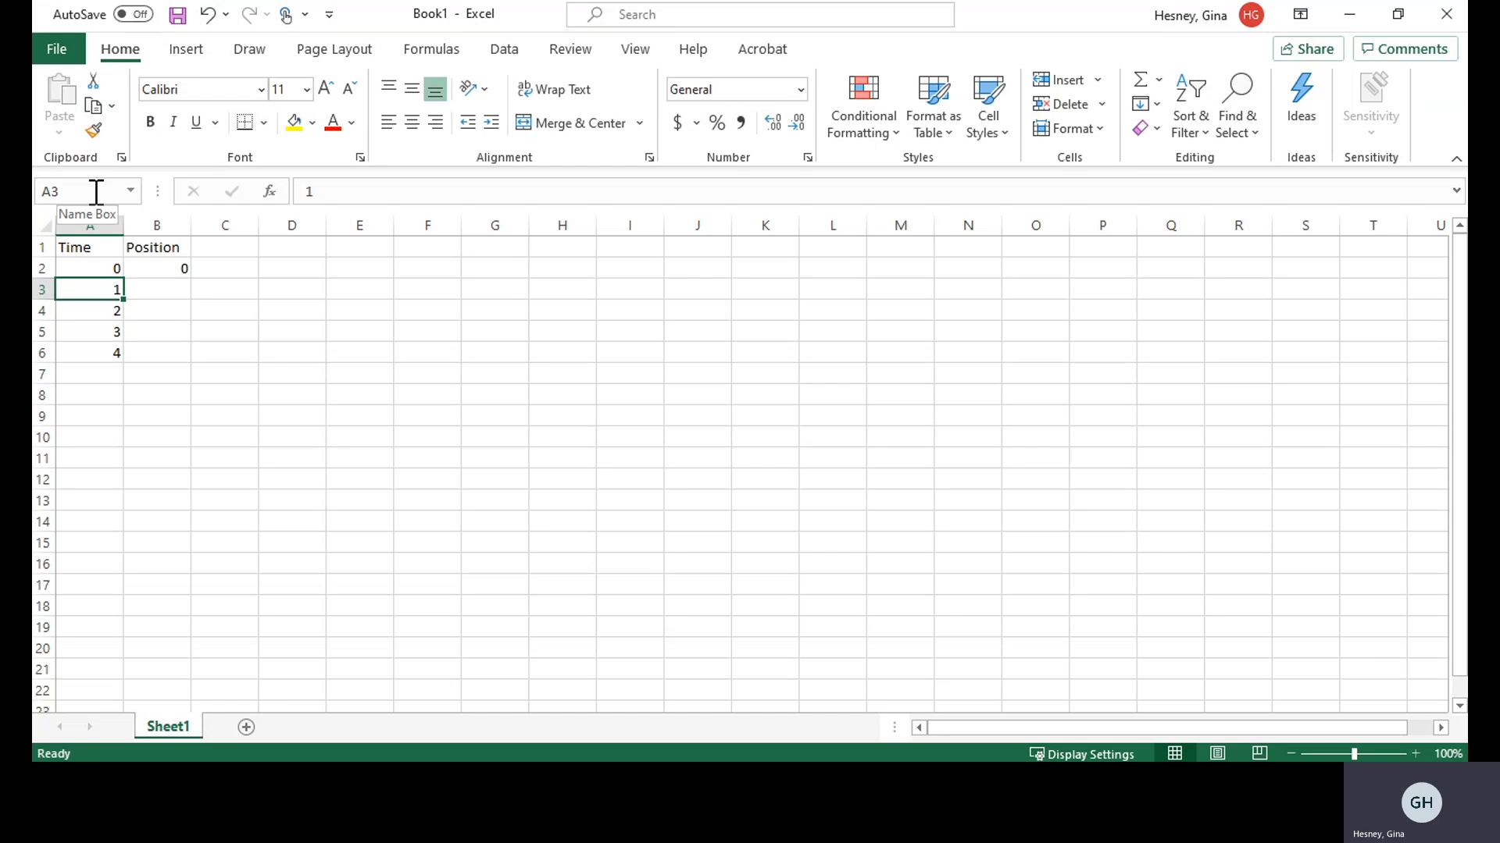
key(Right)
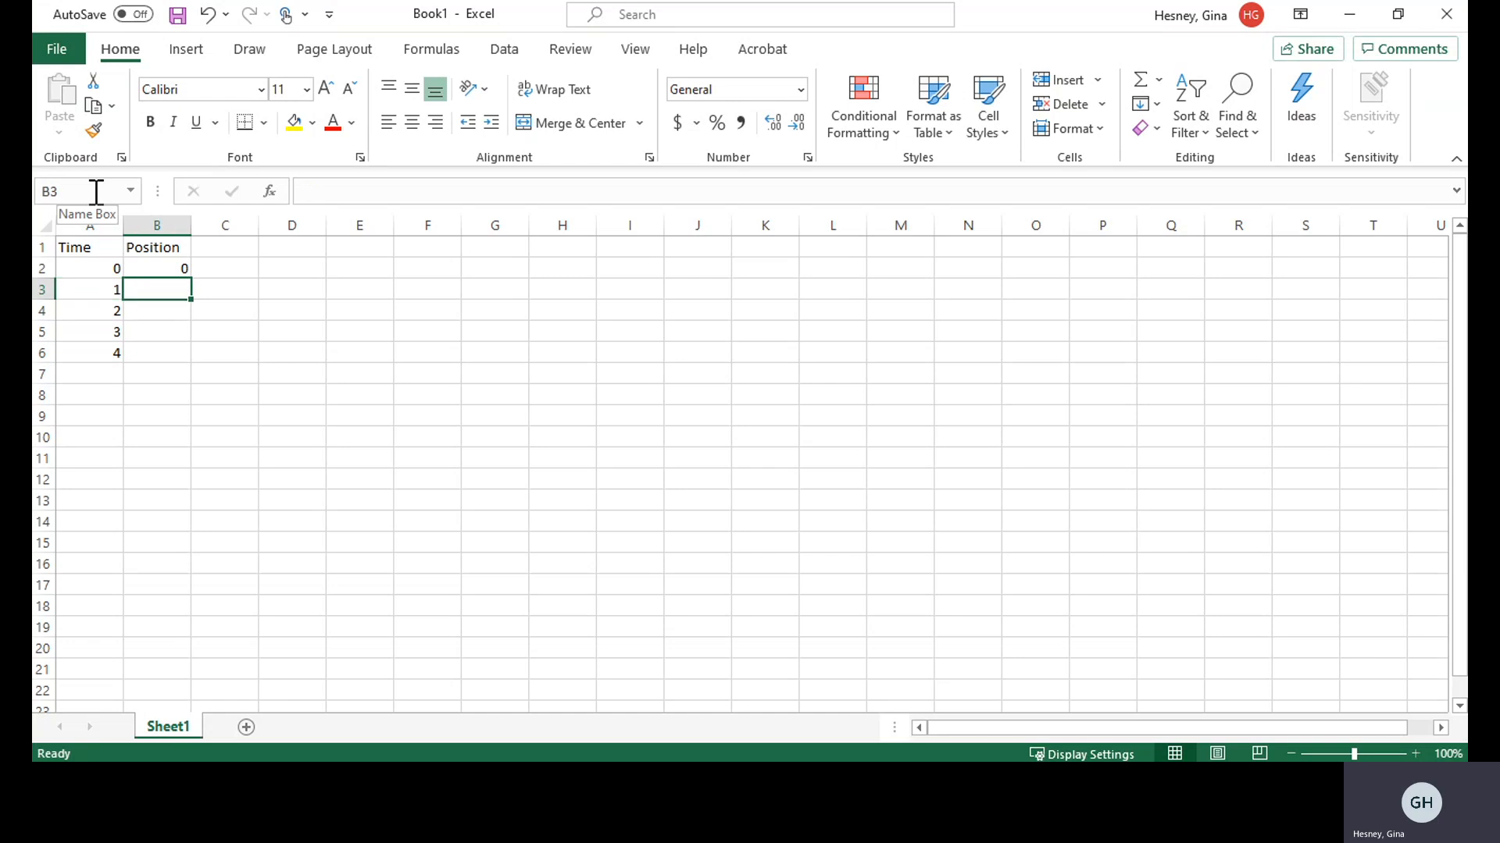
text(2)
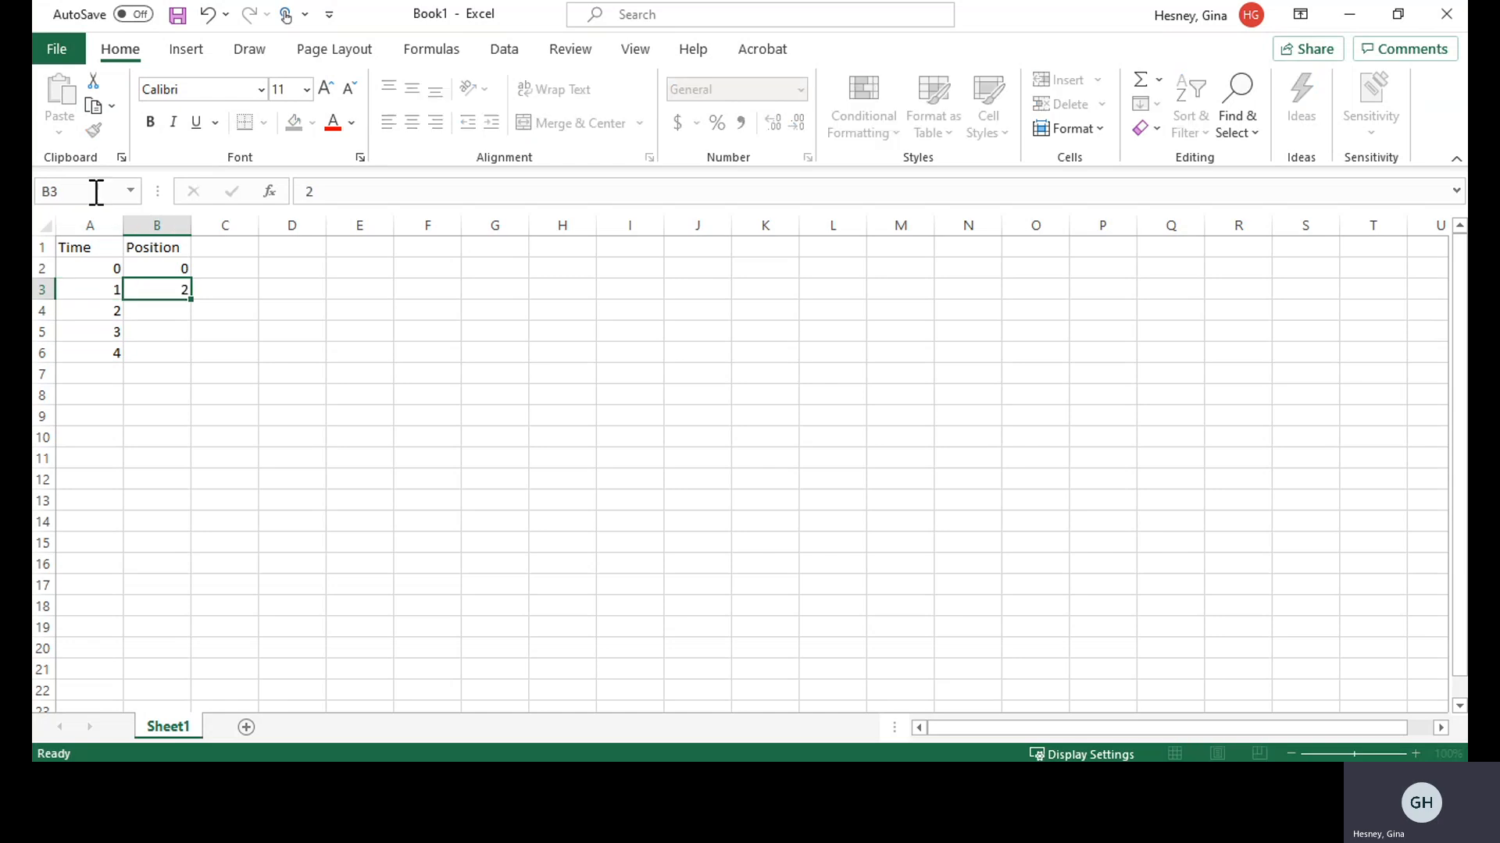
key(Return)
text(4)
key(Return)
text(6)
key(Return)
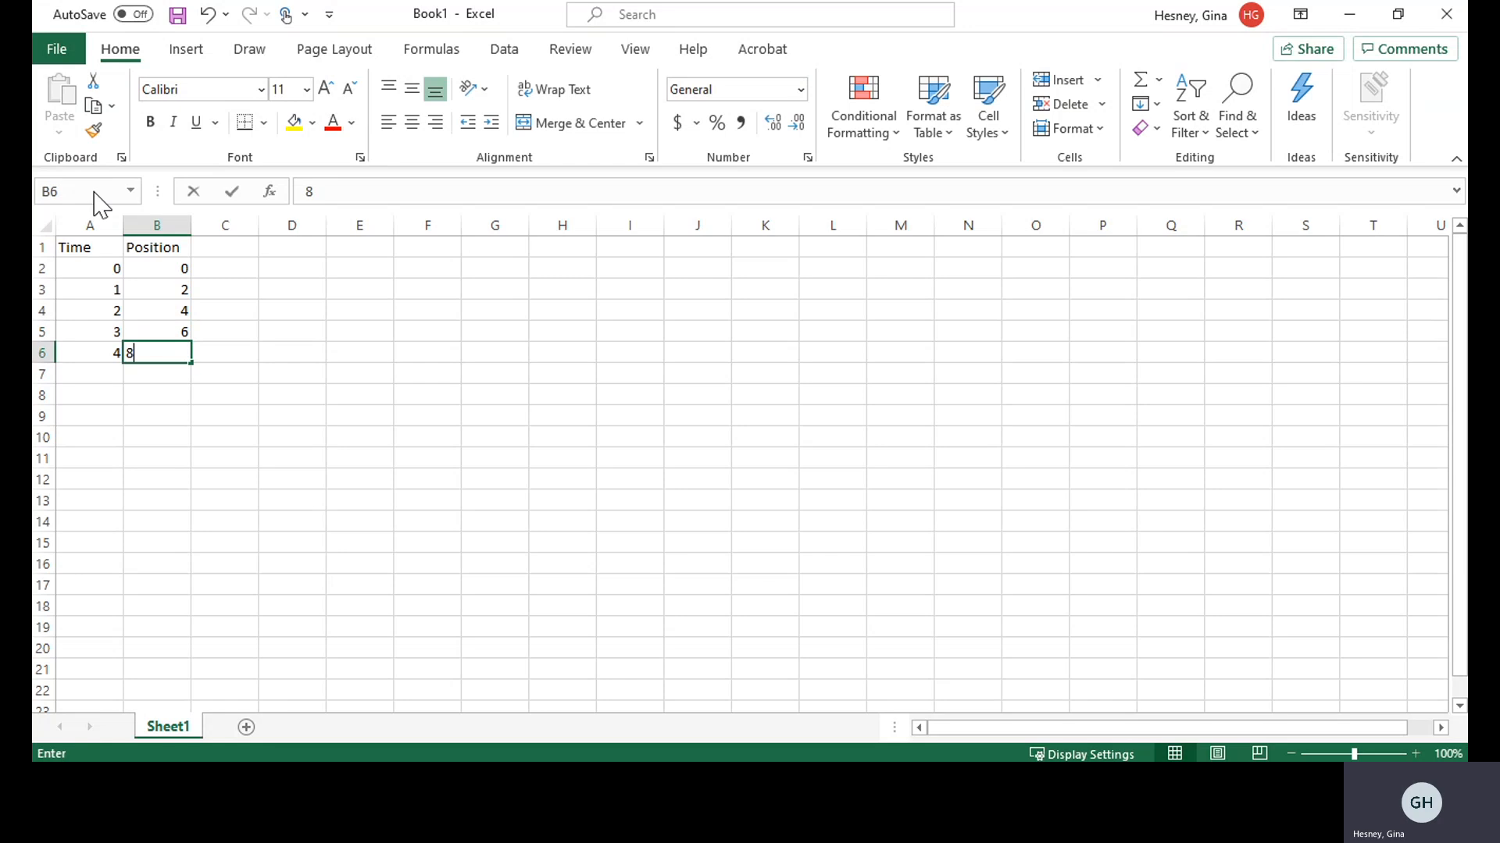
text(8)
key(Return)
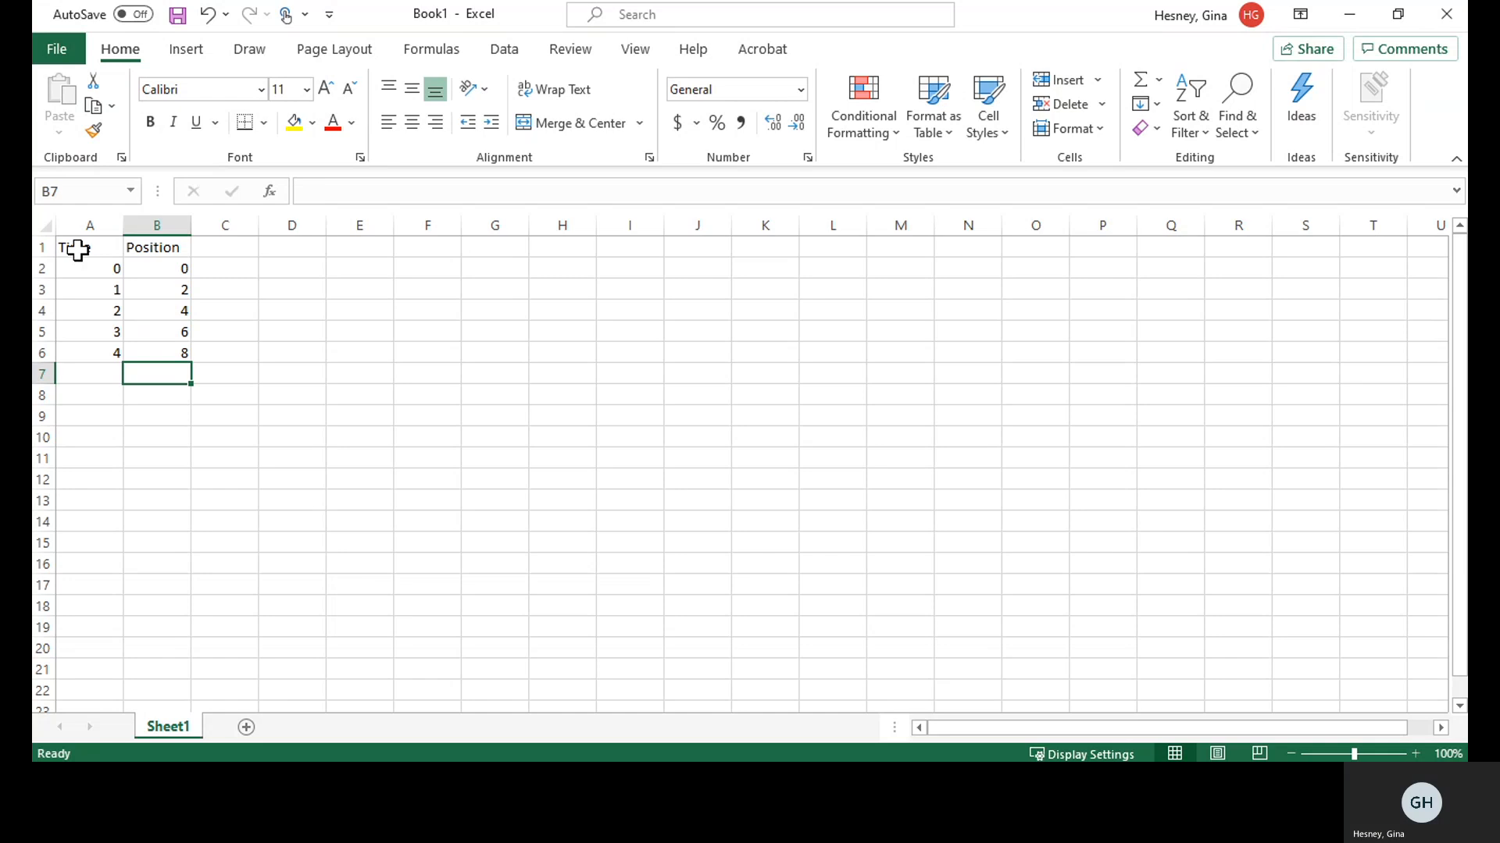
Insert a markers-only scatter chart from the Time and Position data in A1:B6.
drag(74, 248, 143, 359)
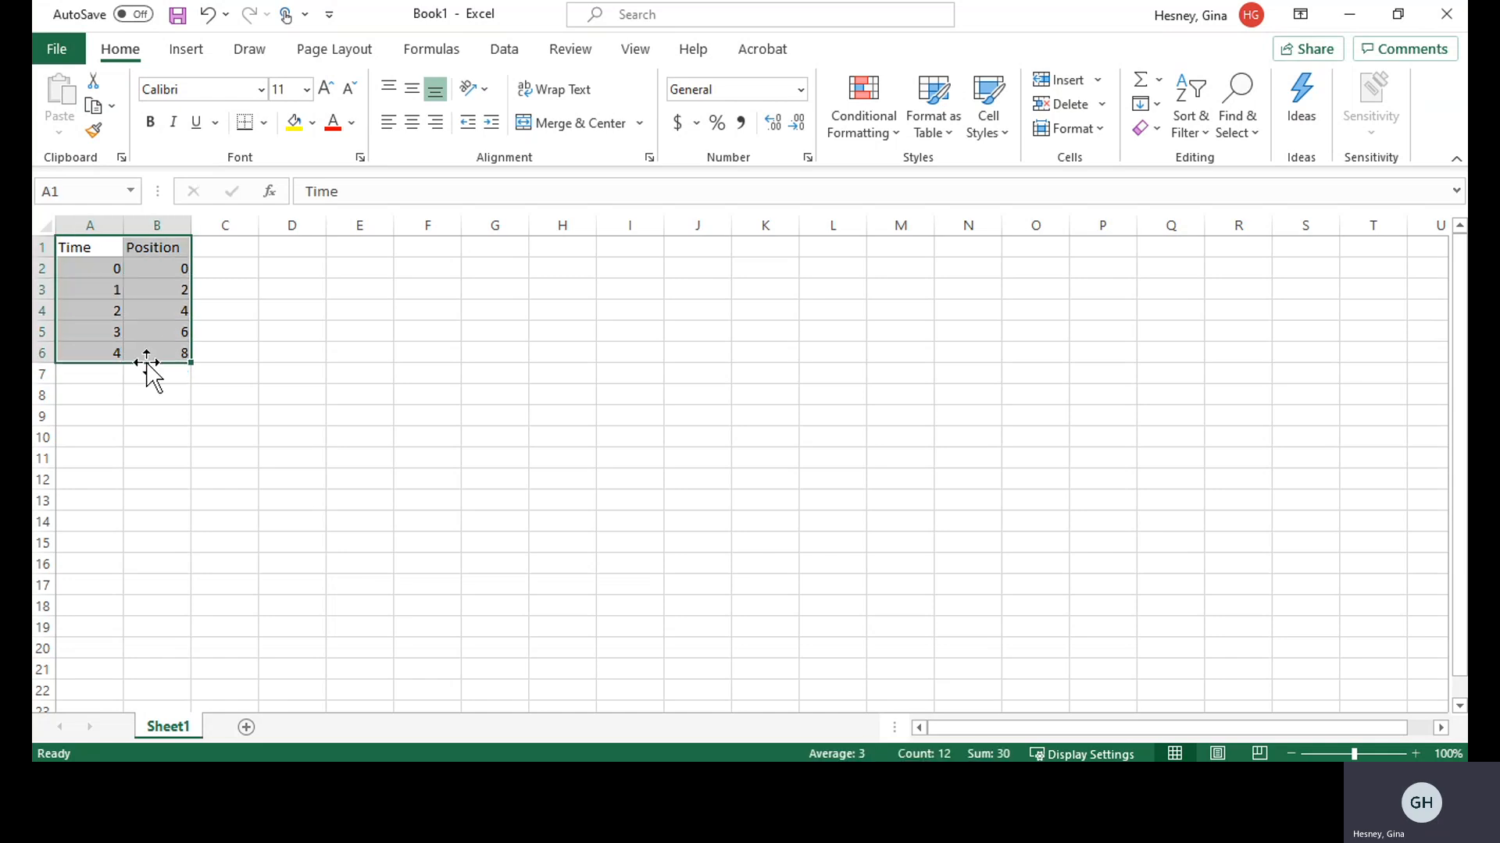
click(196, 50)
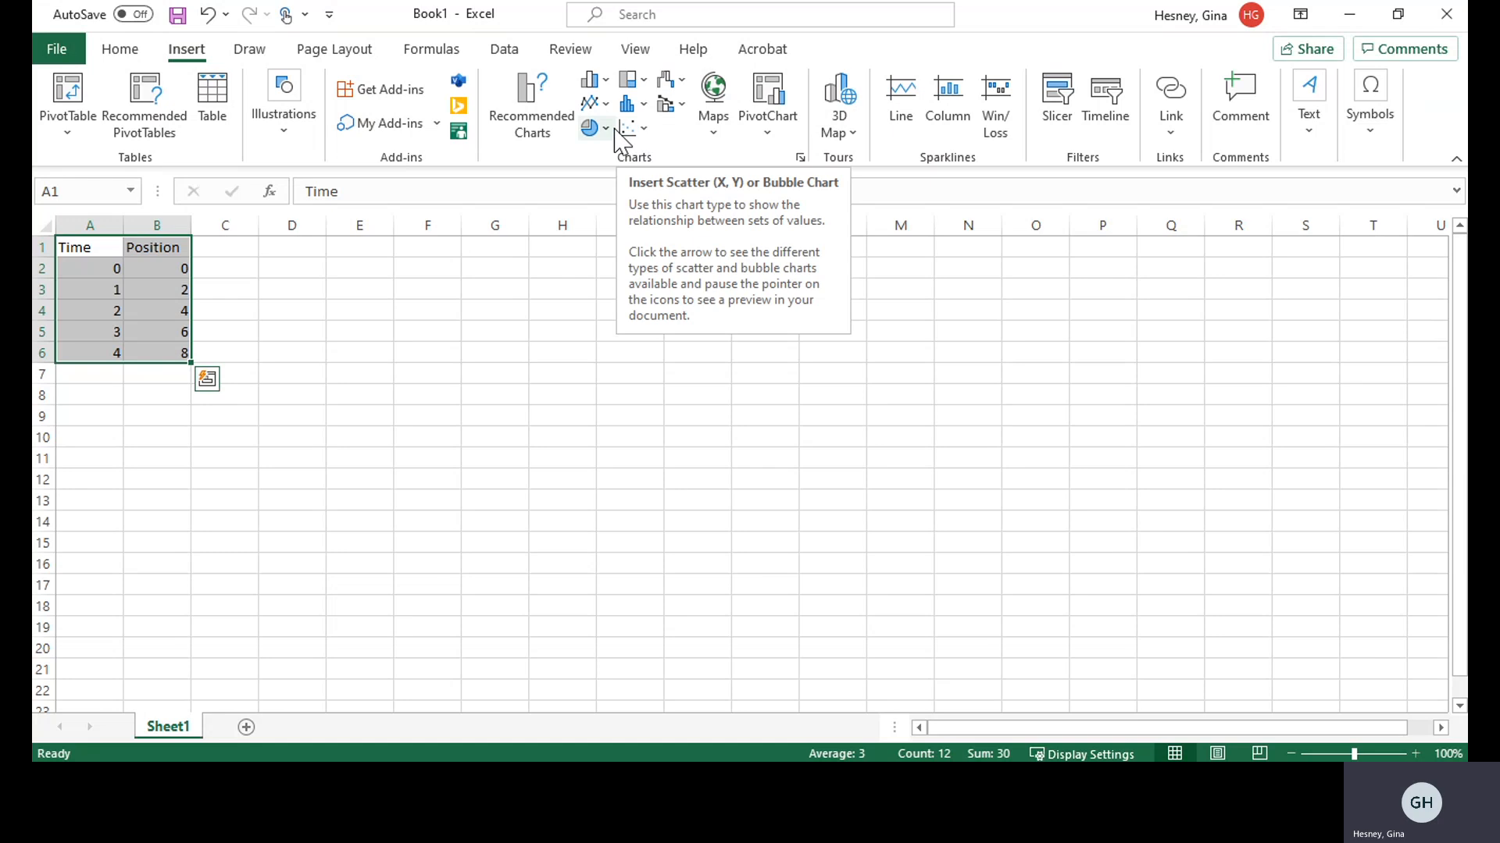
click(631, 129)
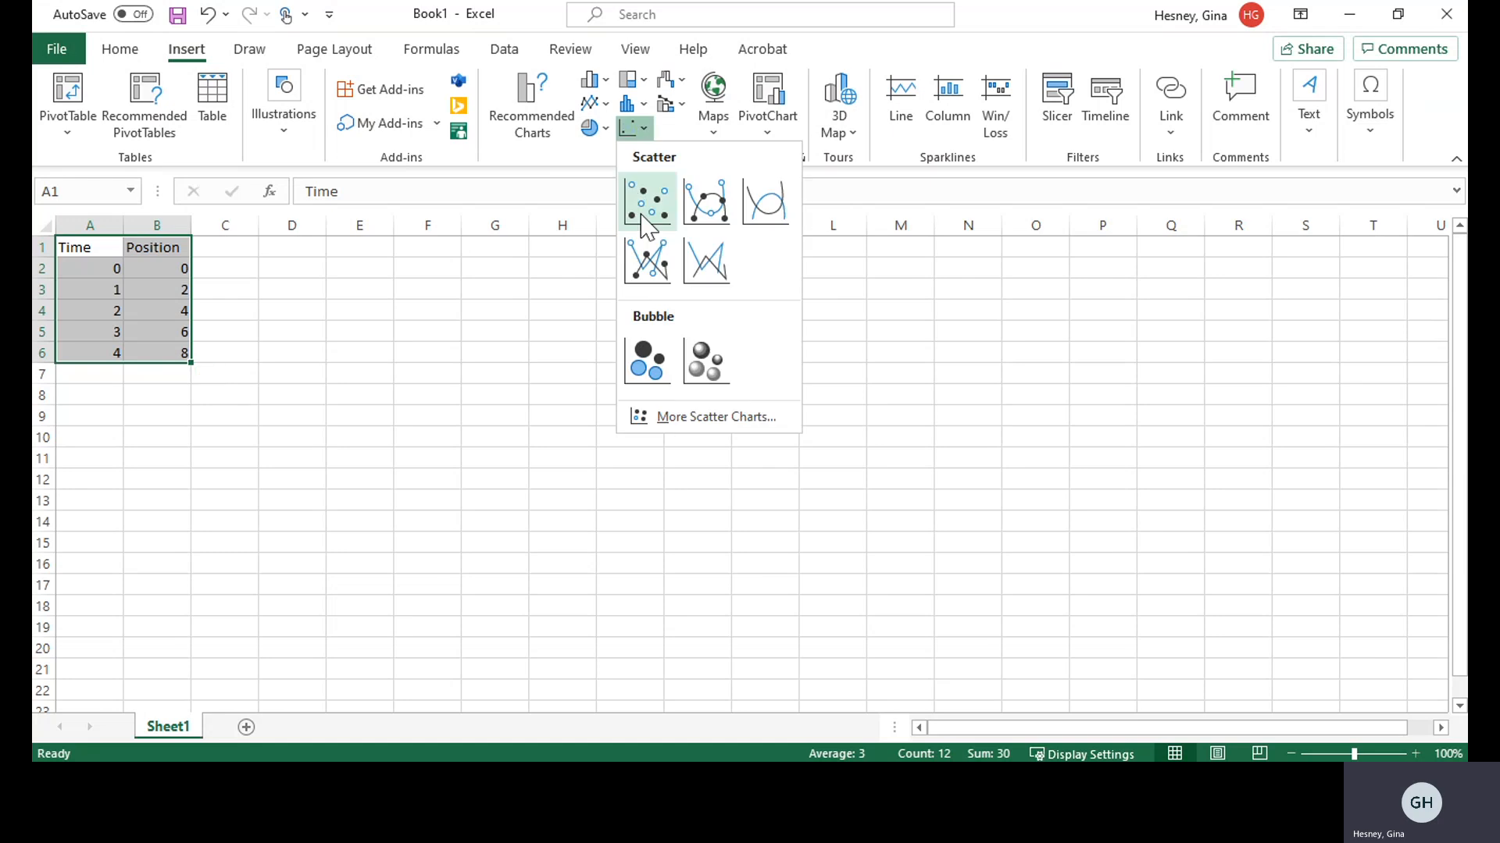
click(634, 199)
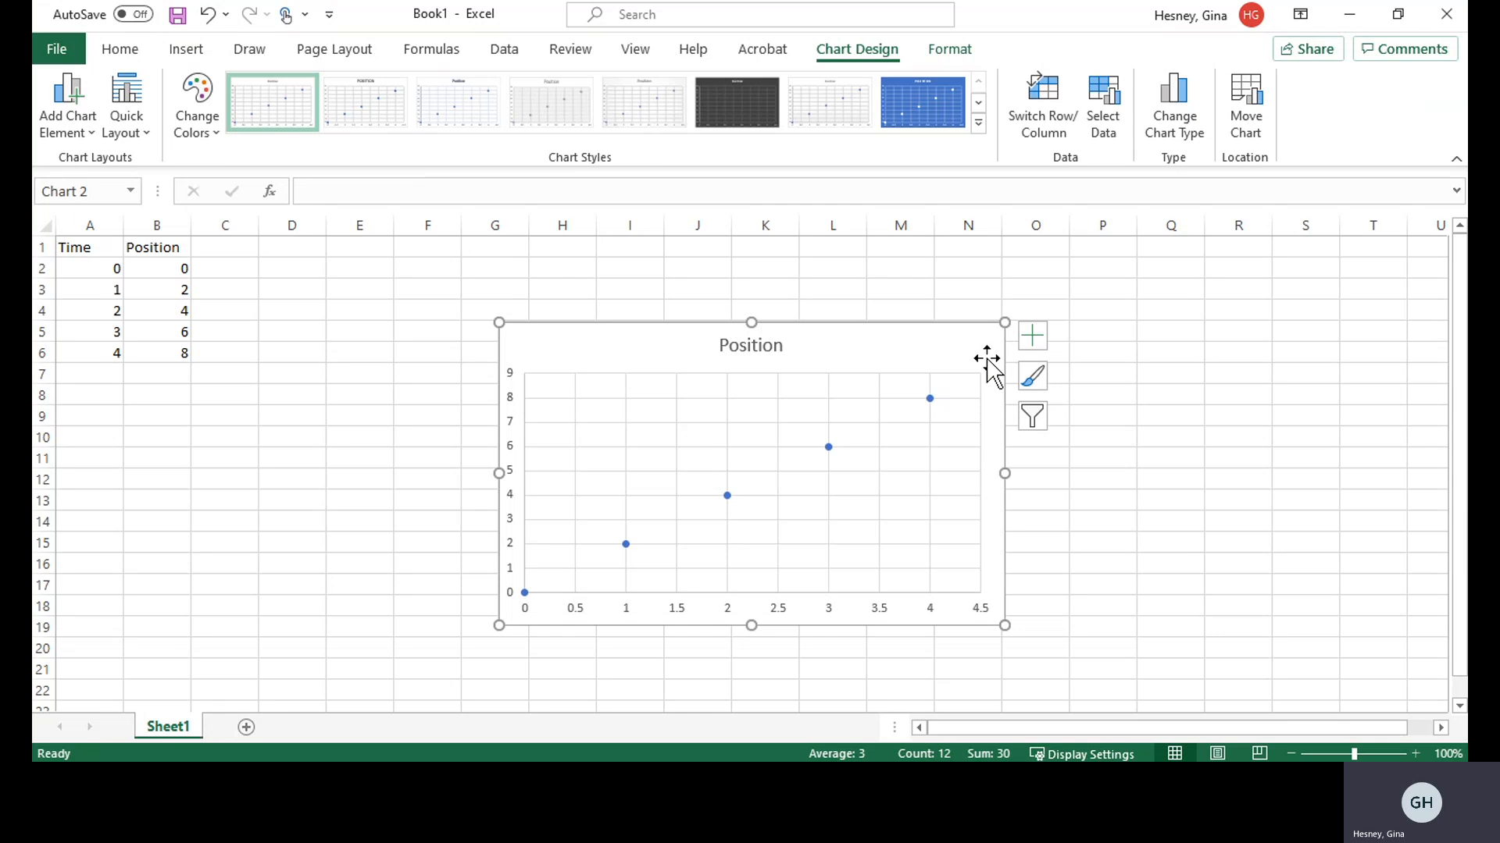
Try to edit the text of the scatter chart's title.
double_click(751, 346)
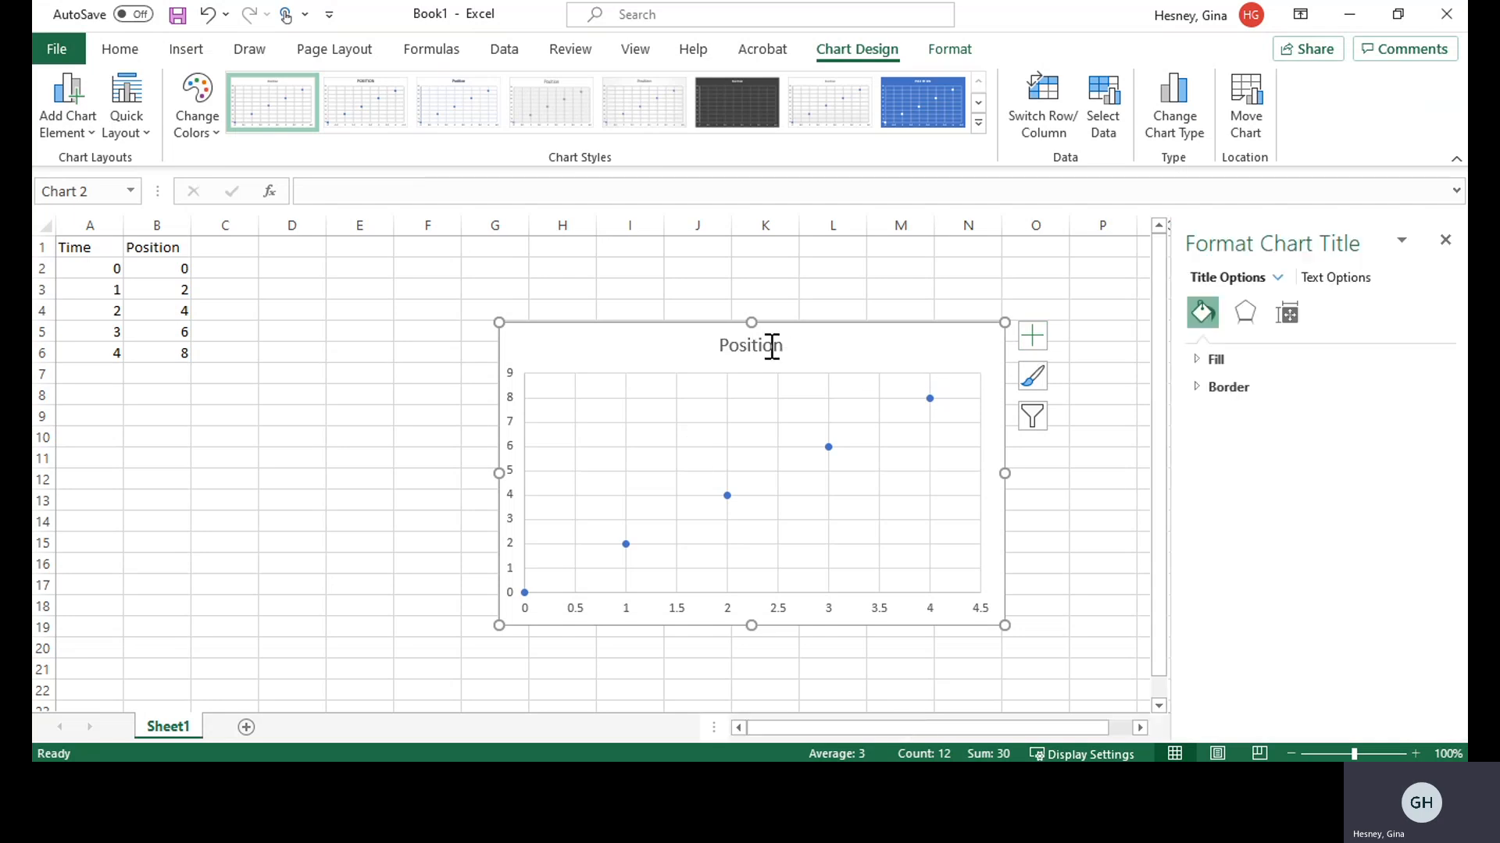
click(784, 346)
double_click(760, 347)
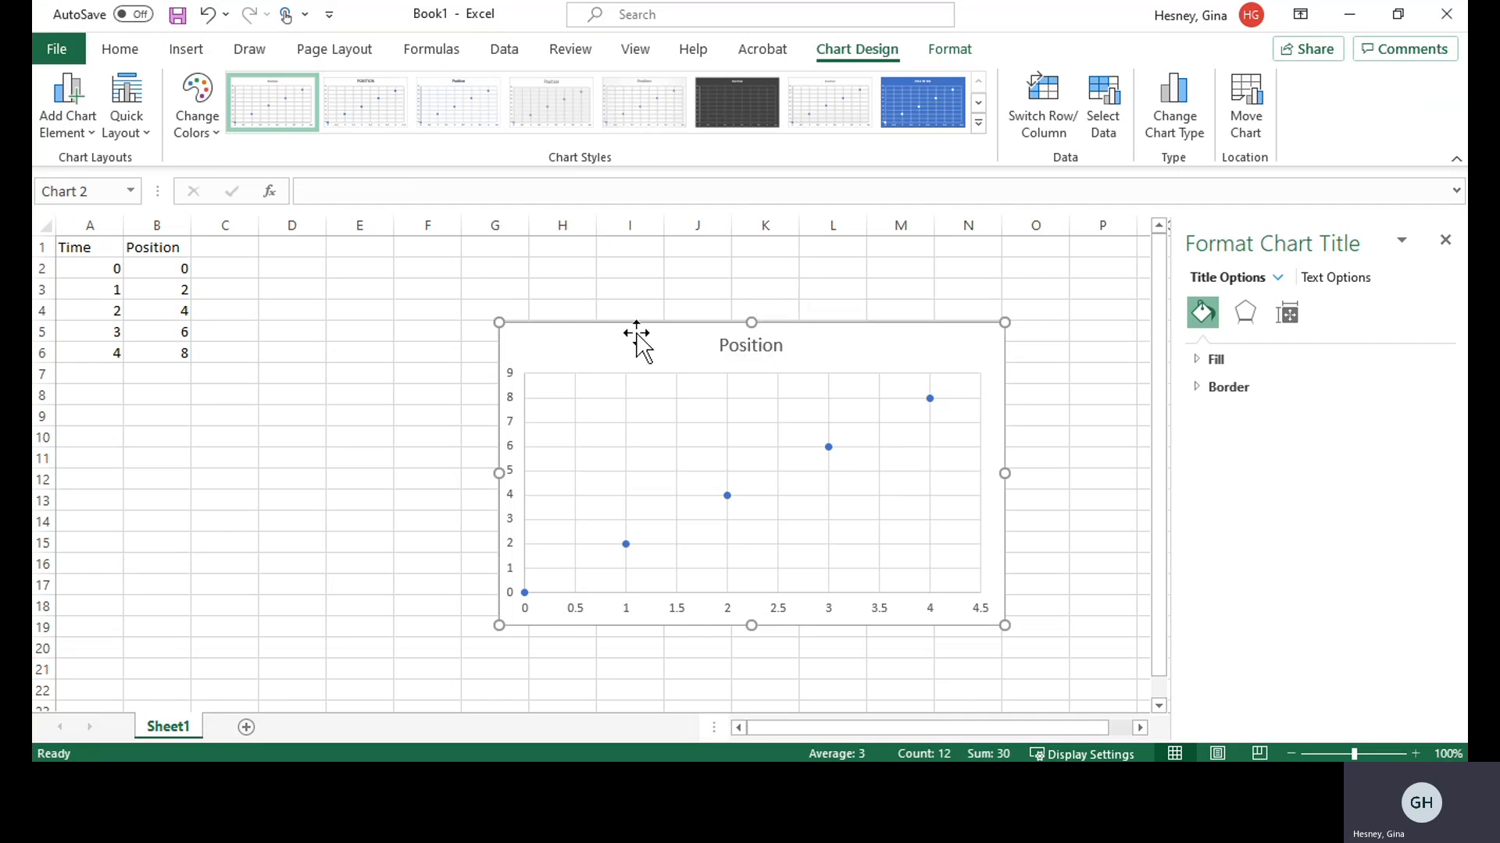
click(588, 322)
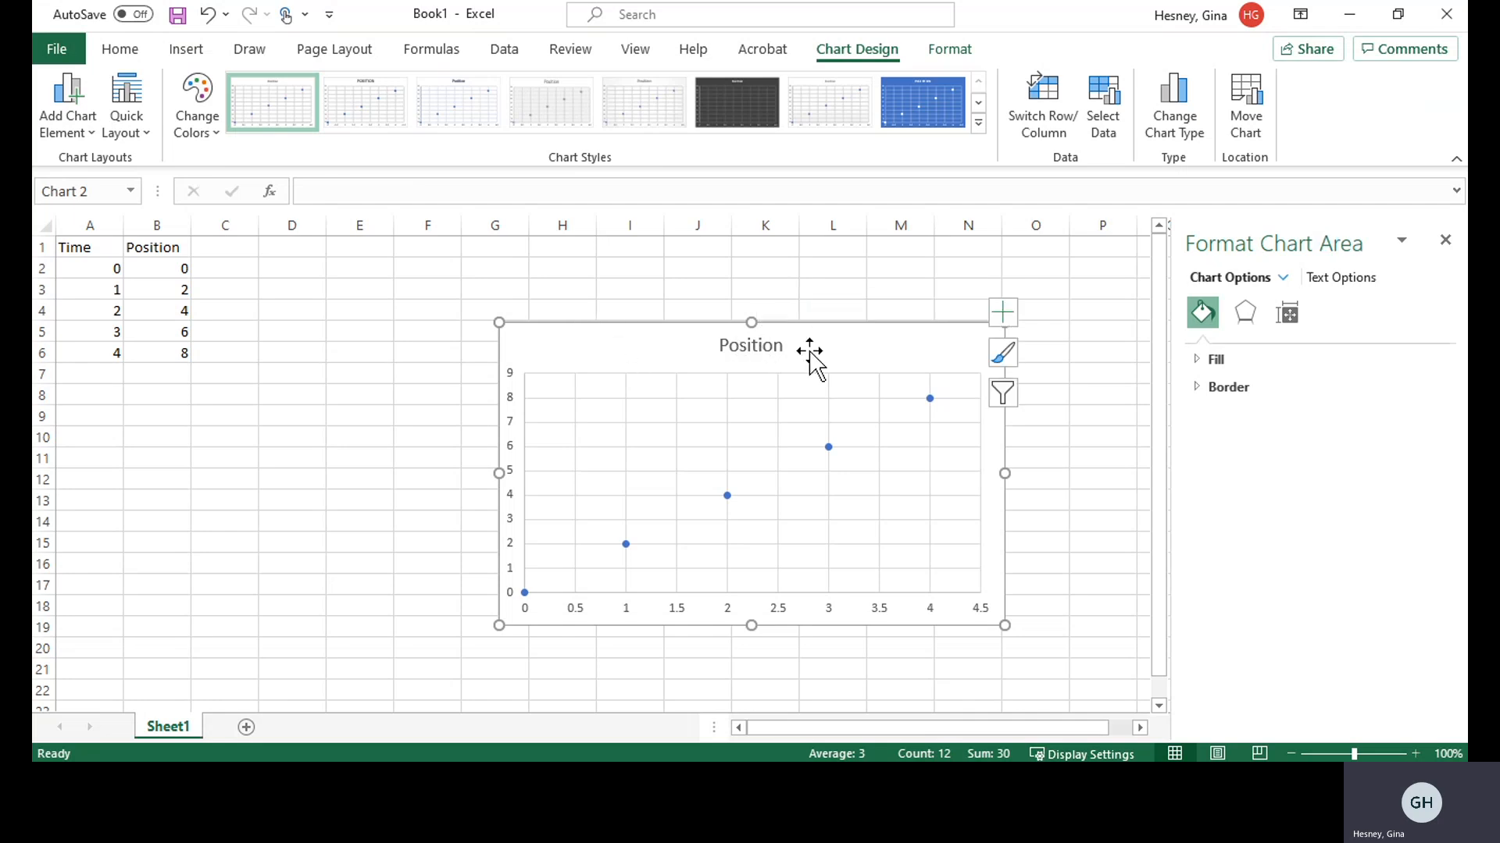
click(771, 355)
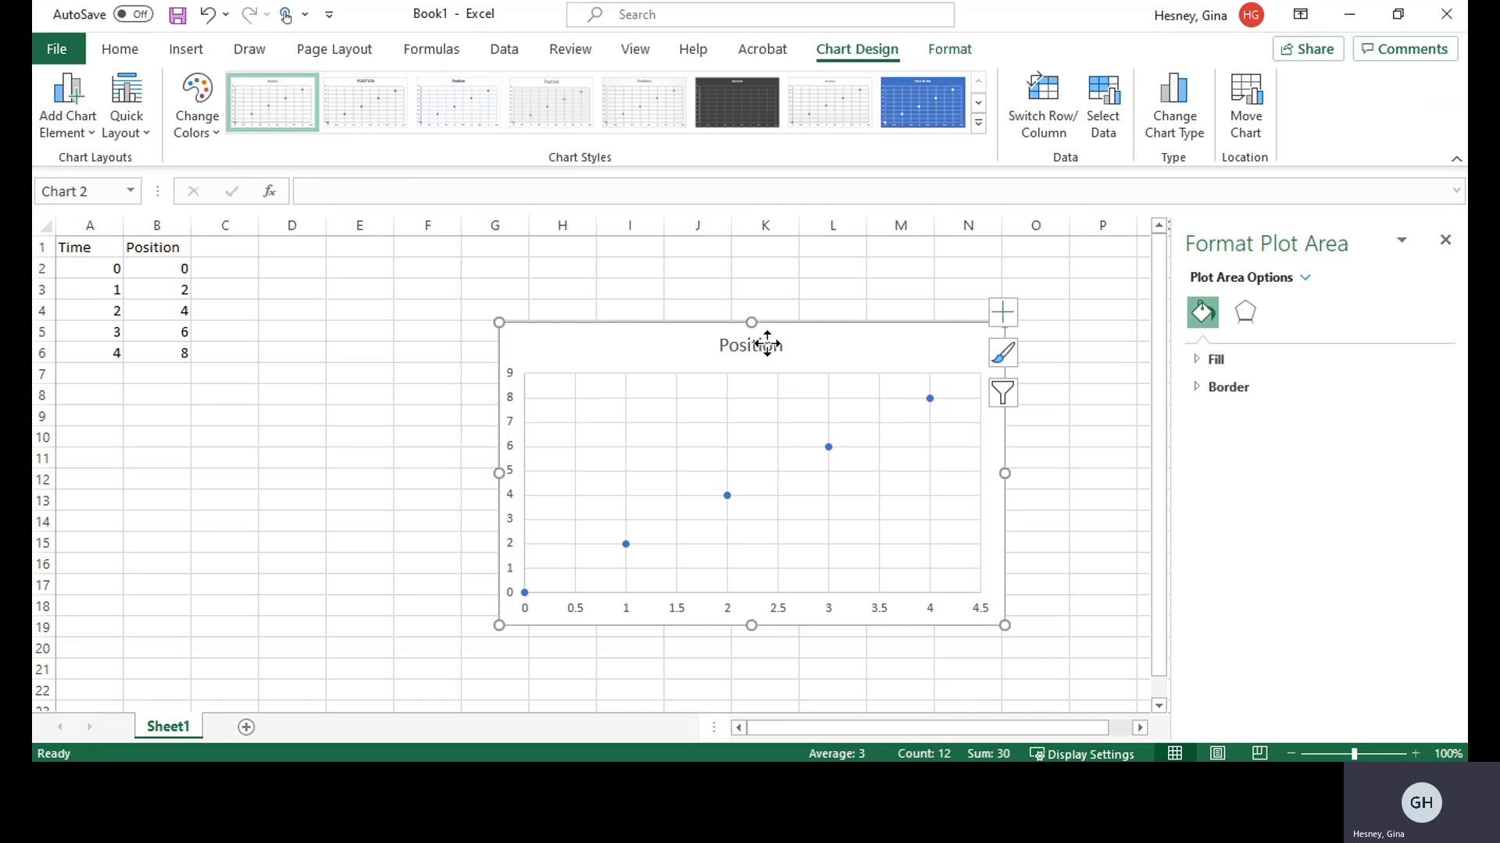
click(767, 343)
right_click(767, 343)
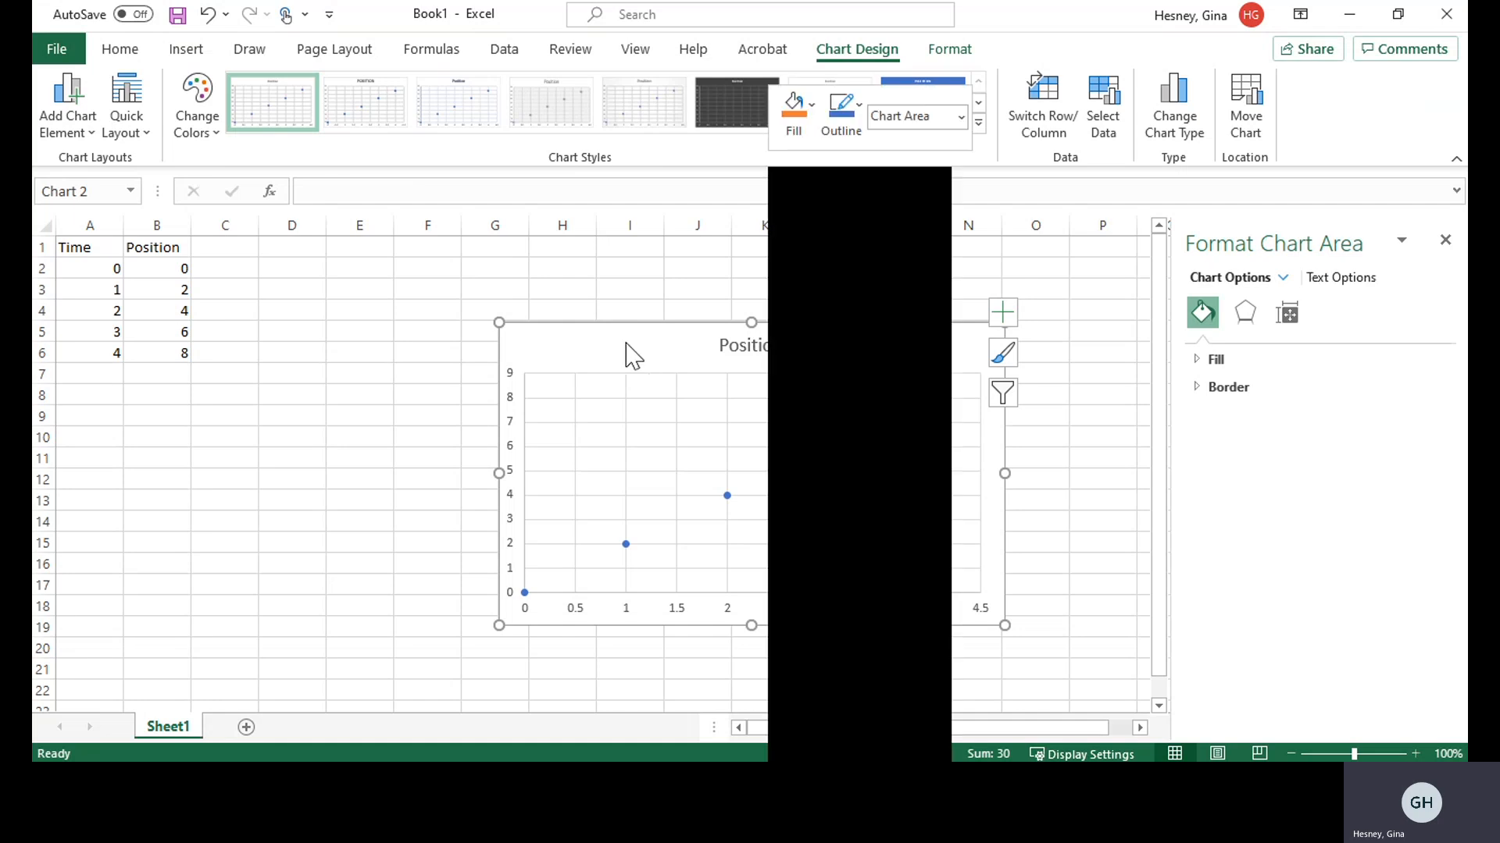
click(626, 344)
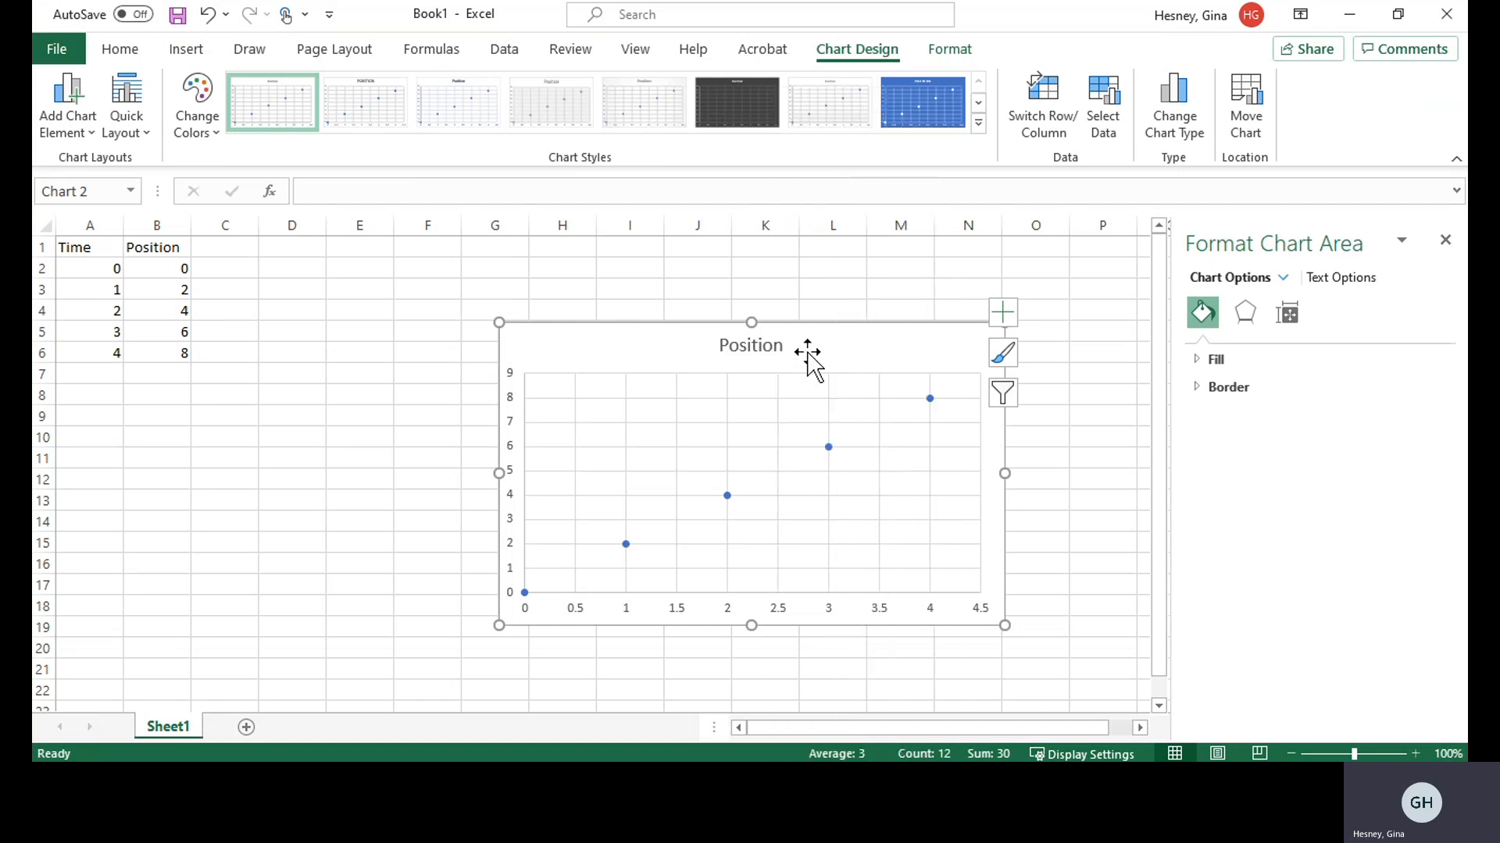
Add axis titles and a trendline to the scatter chart.
click(1001, 321)
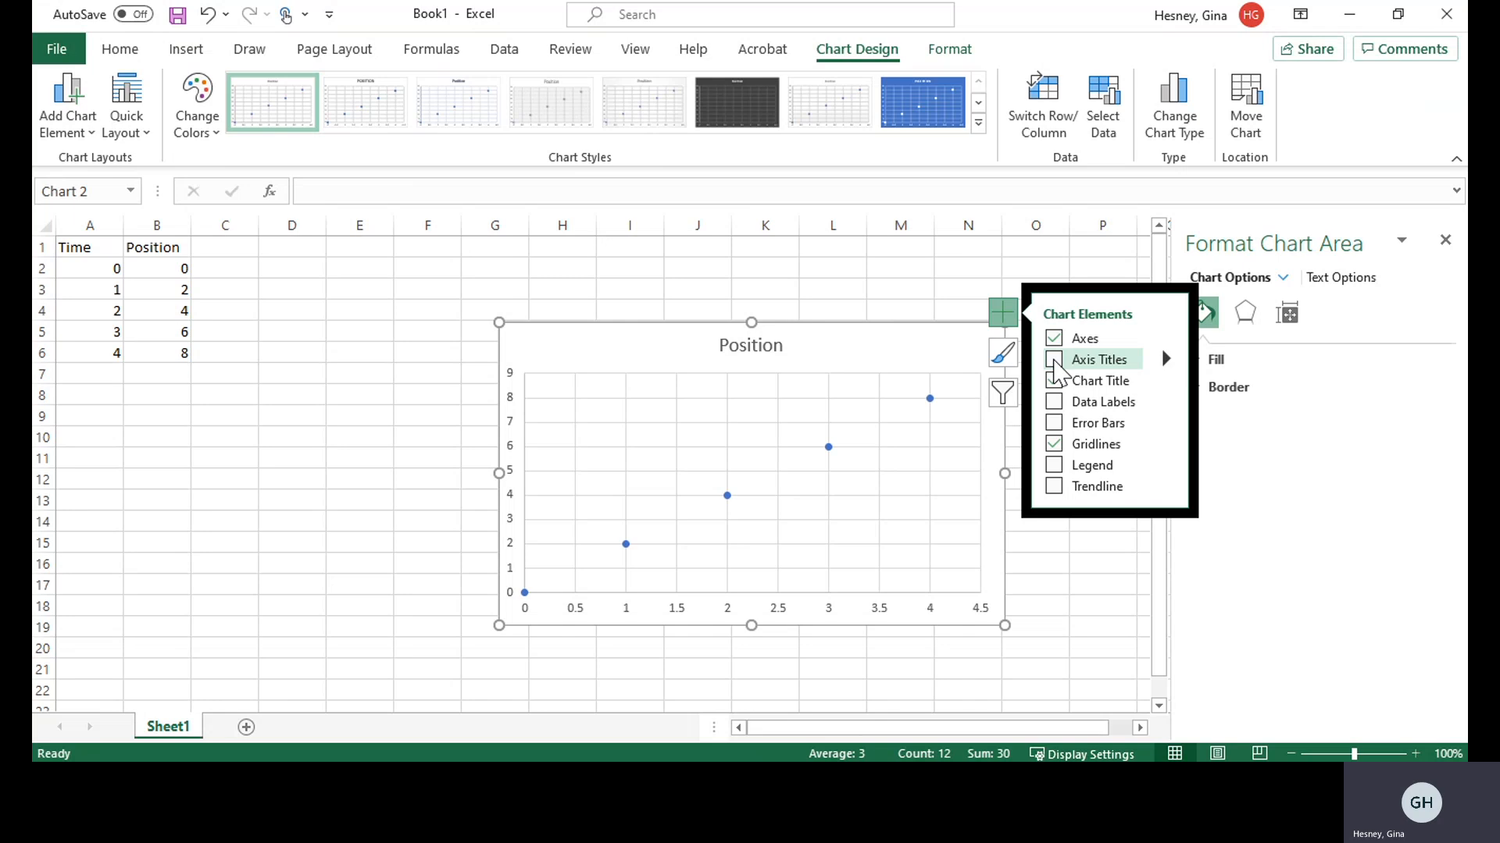
click(1054, 360)
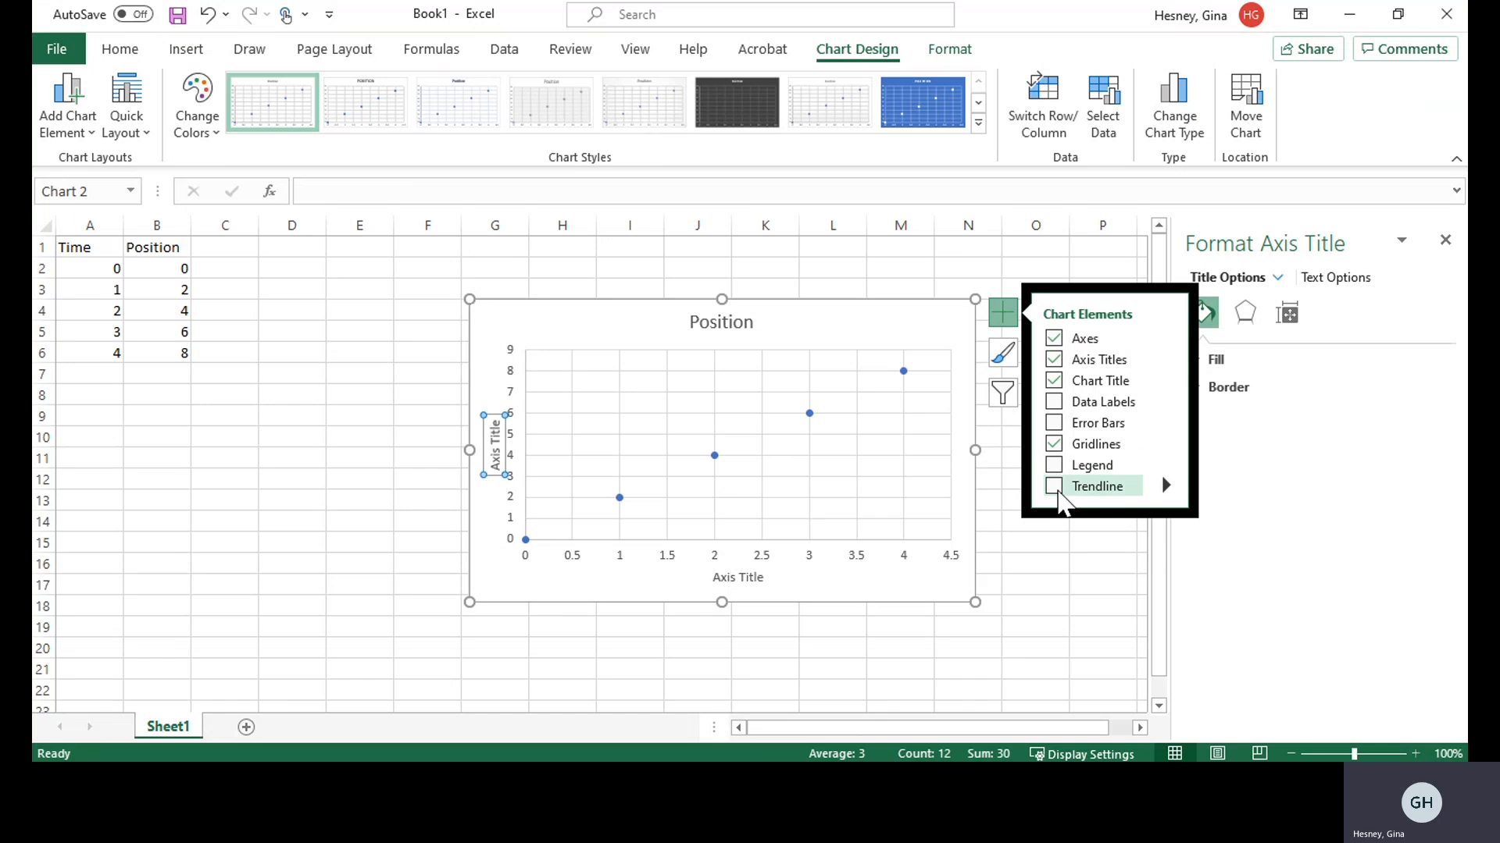
click(1088, 490)
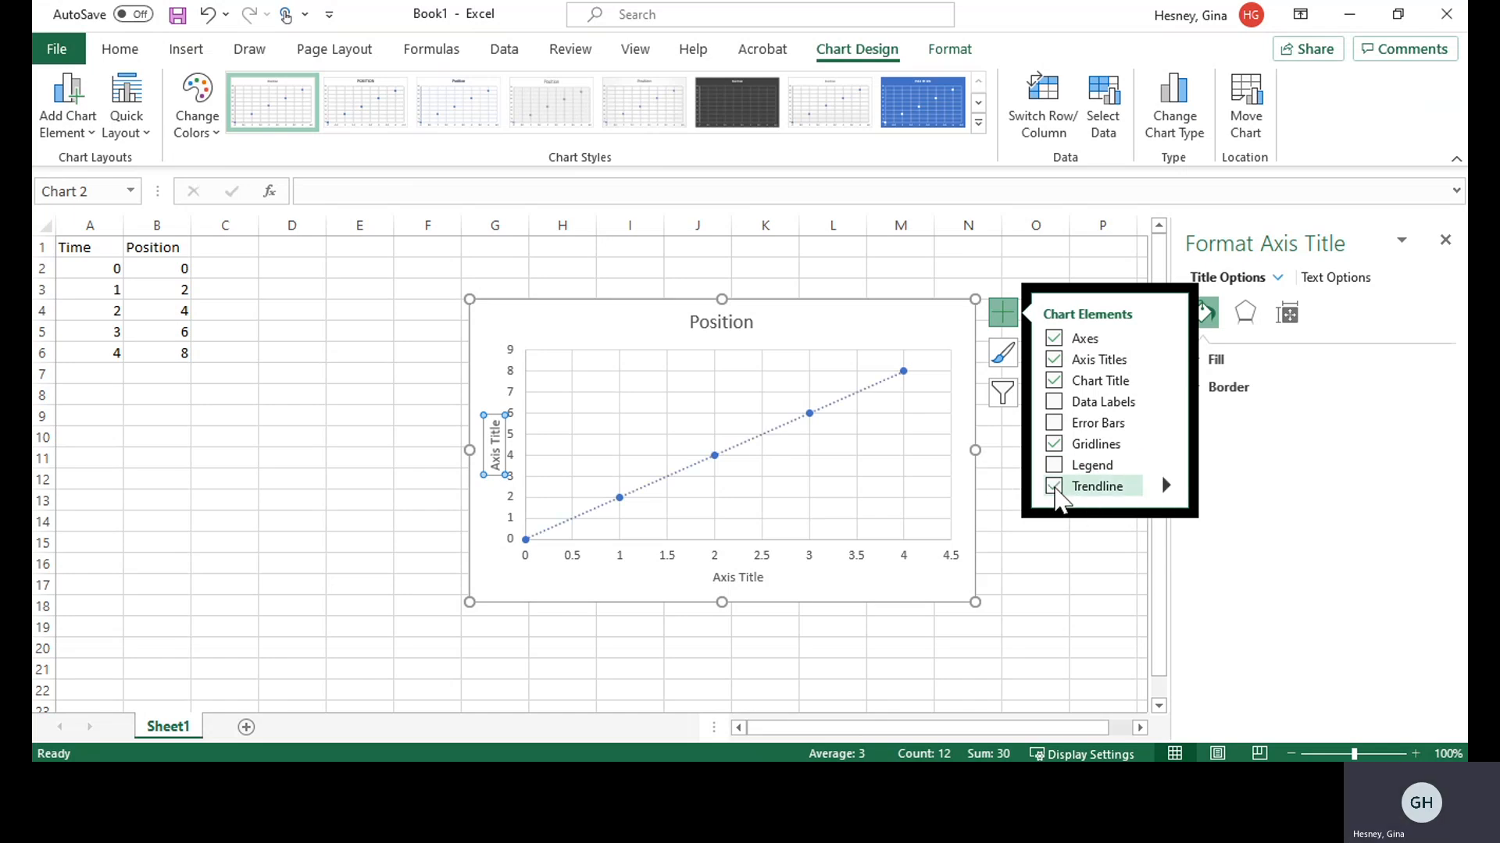
Open the trendline's formatting options and display its equation on the chart.
click(1166, 487)
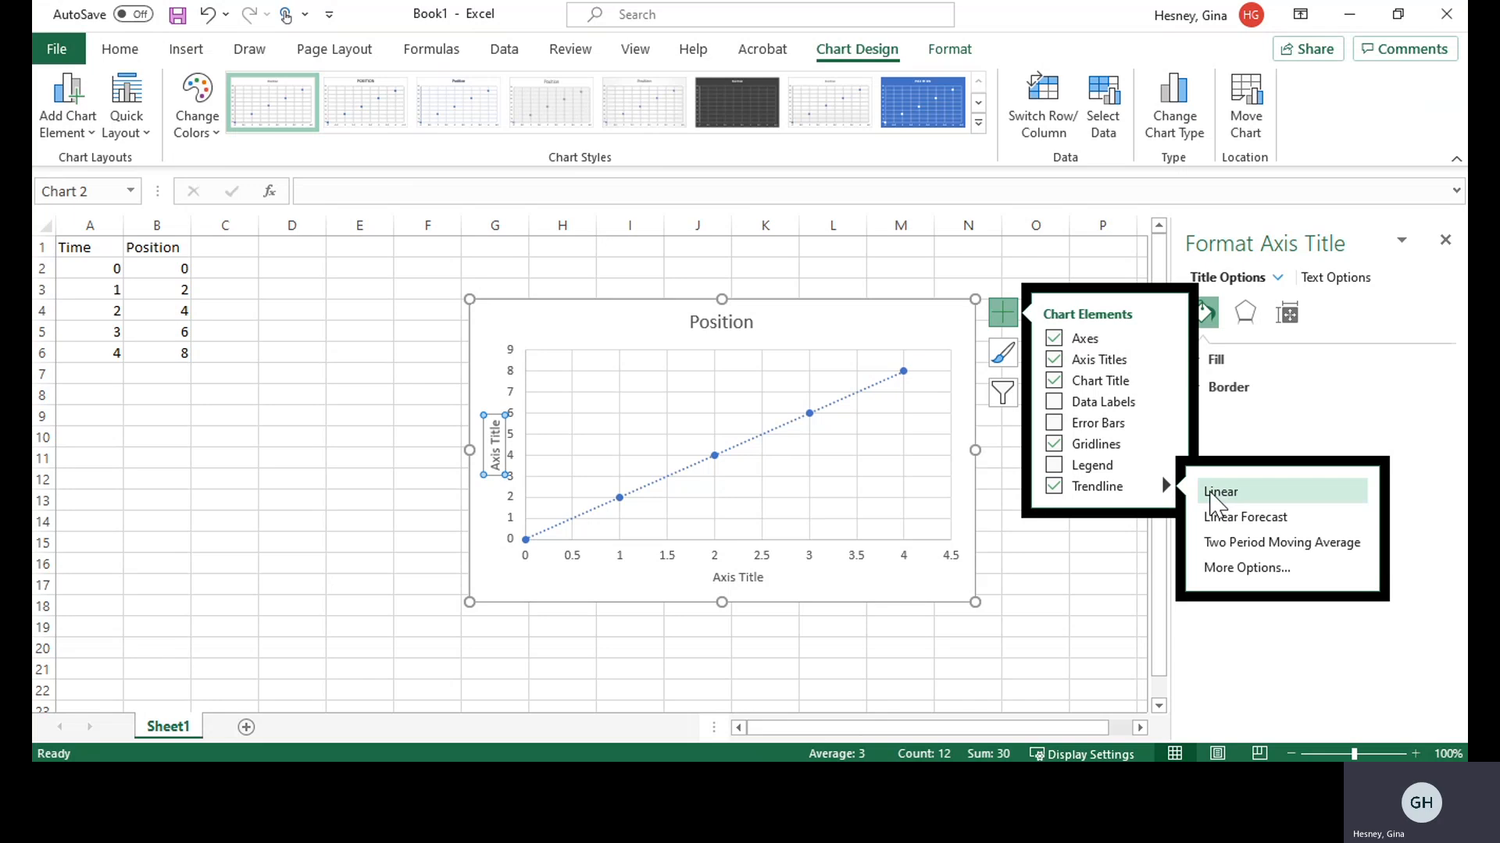
click(1247, 569)
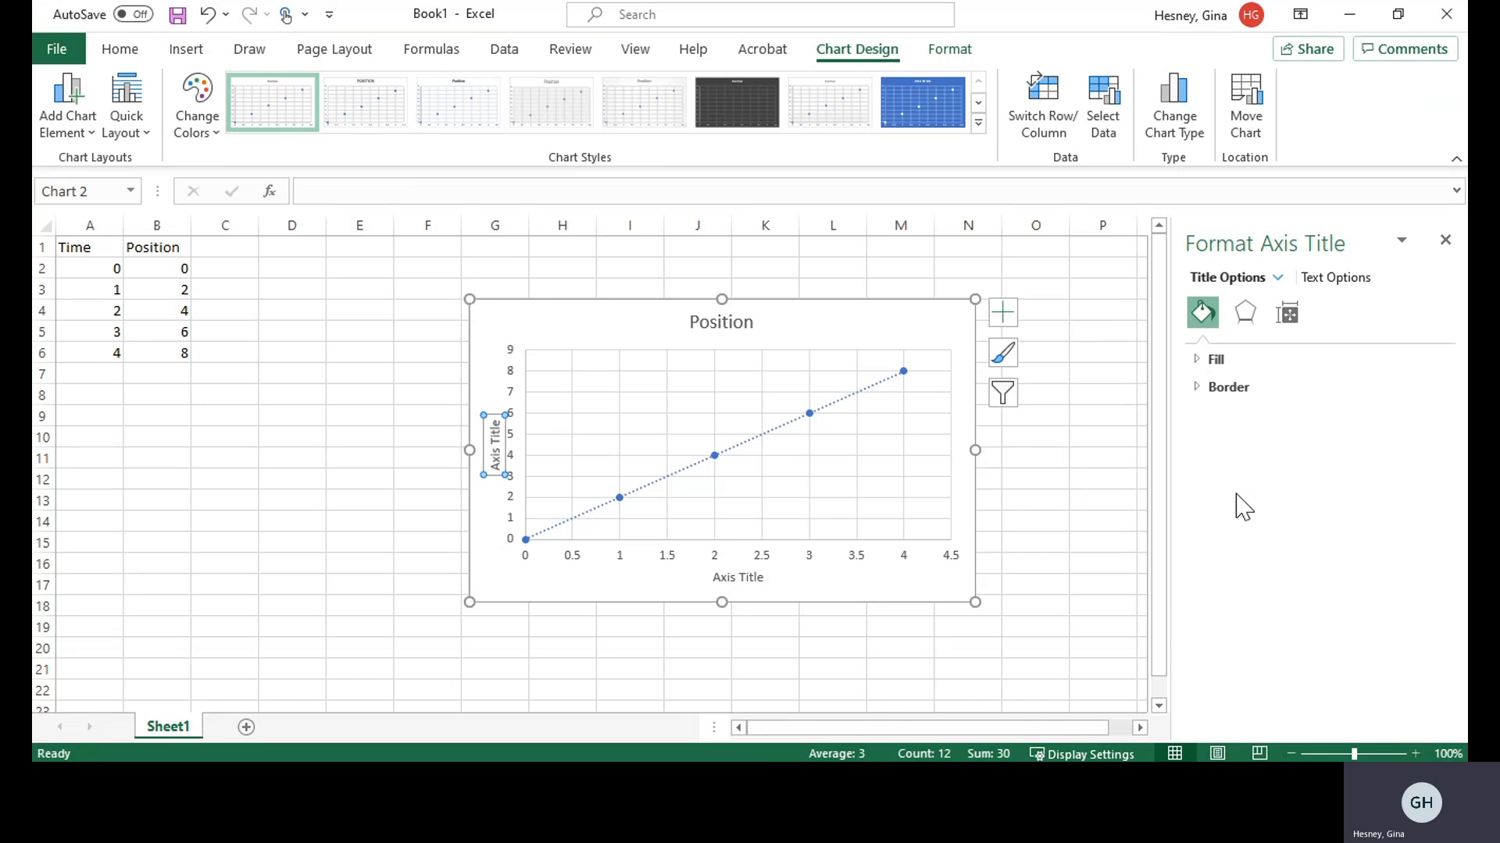
scroll(1245, 498, down, 3)
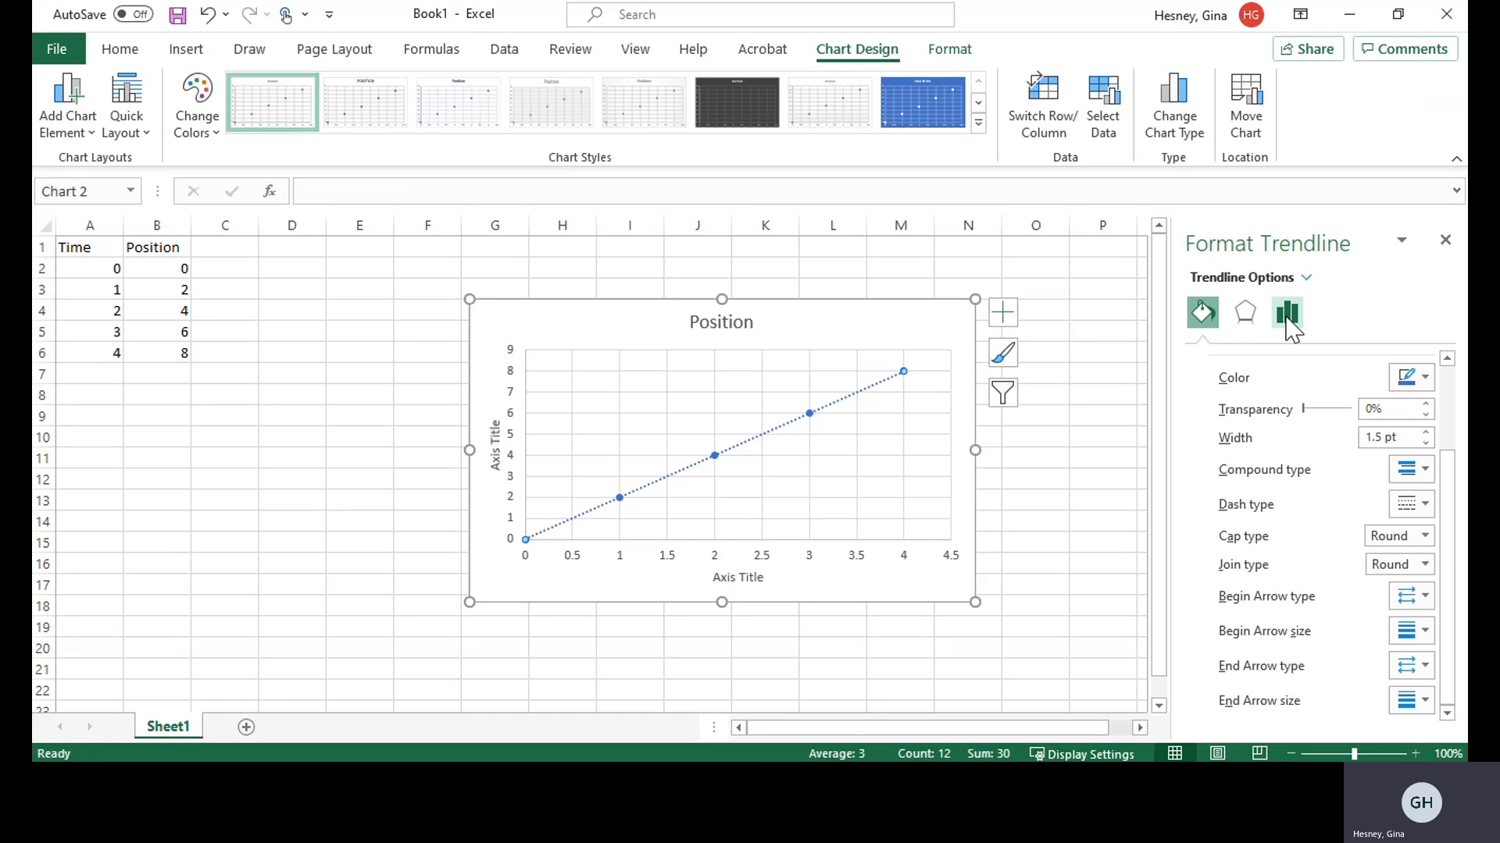
click(1287, 314)
scroll(1256, 479, down, 3)
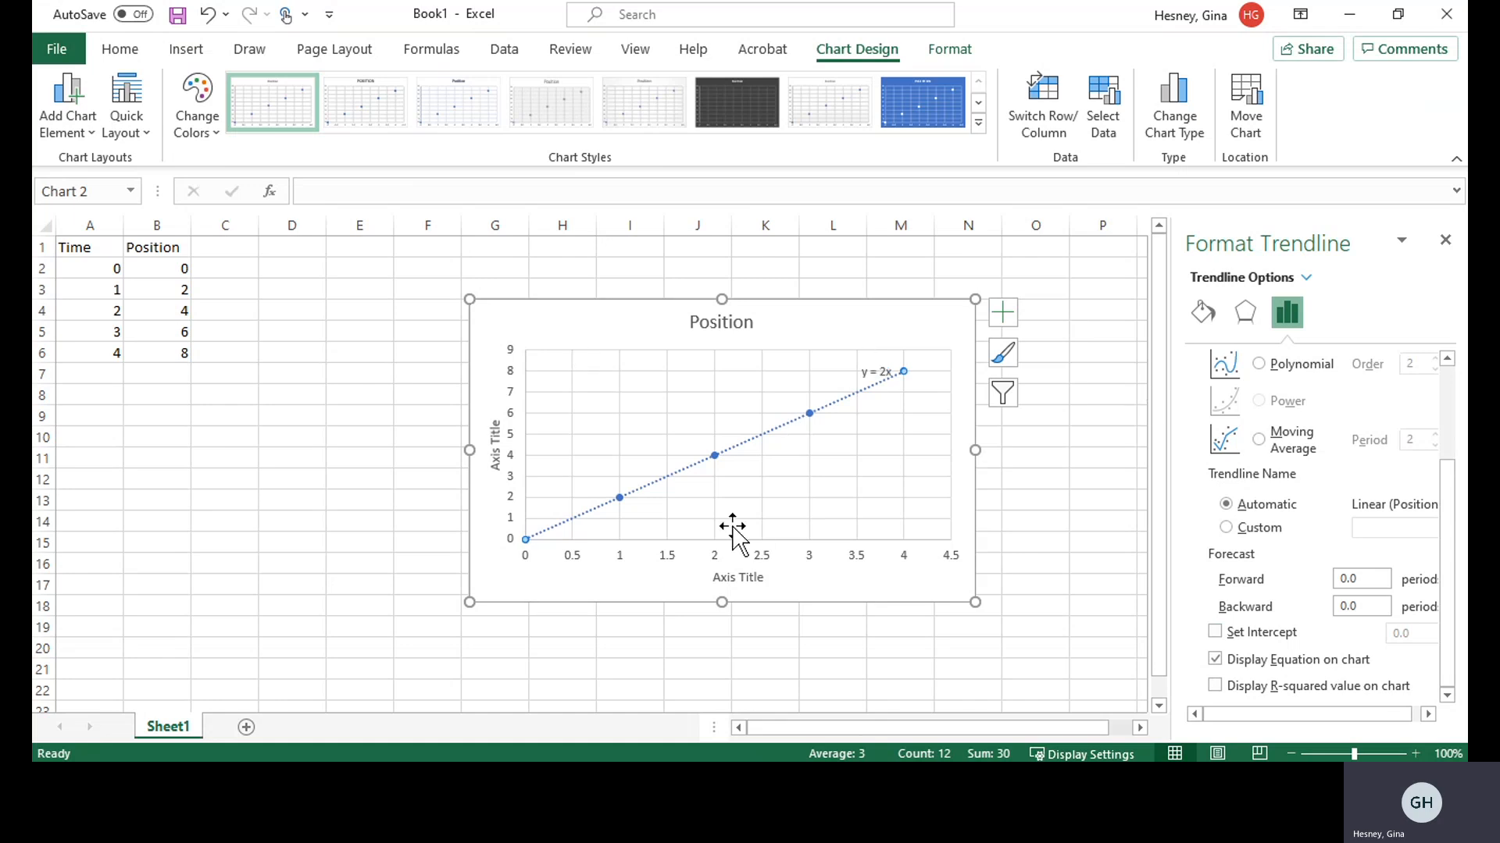
click(495, 455)
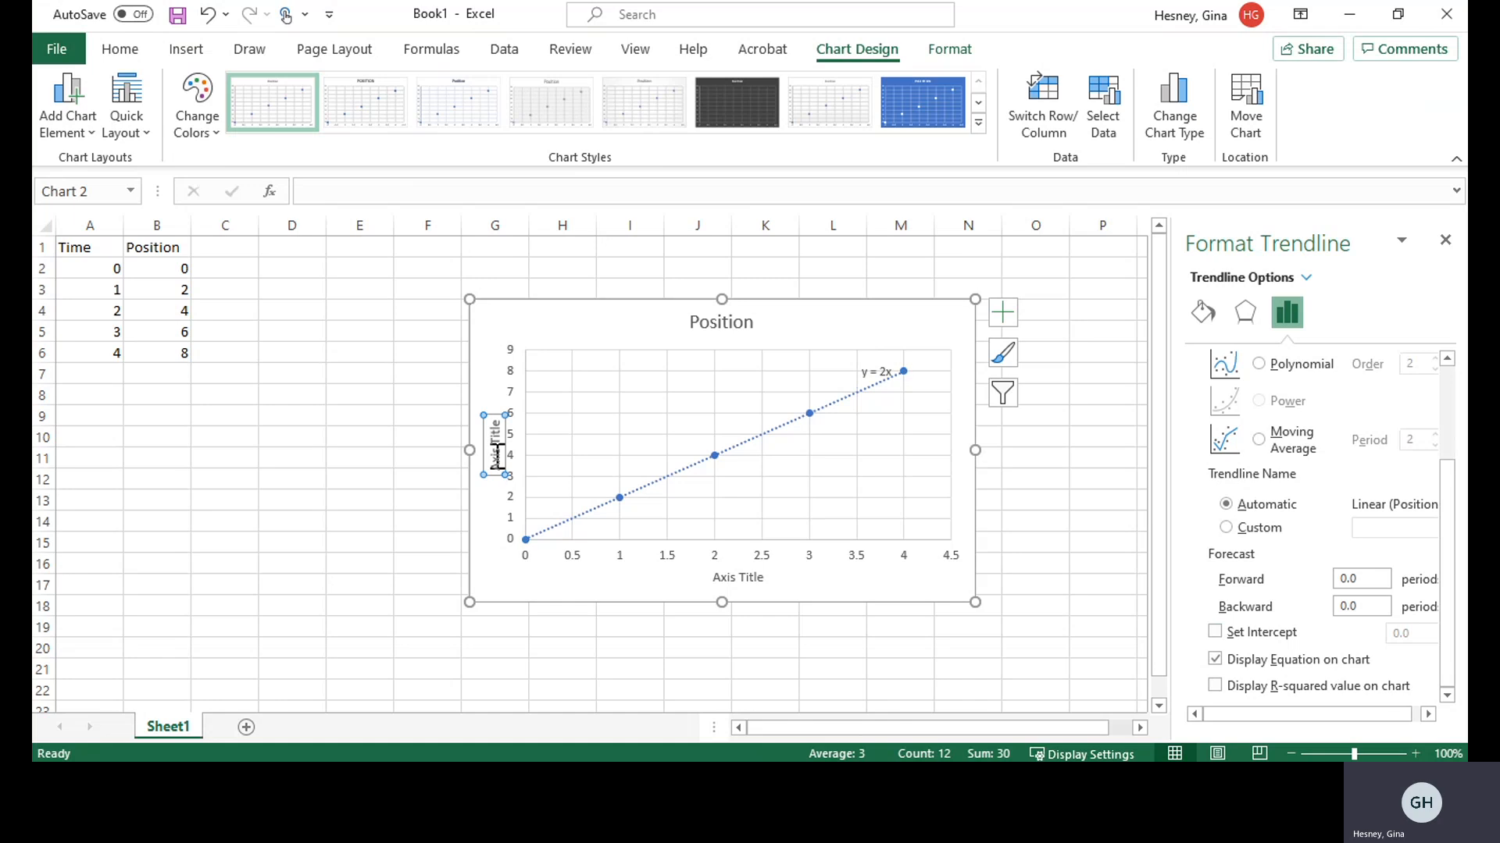
click(480, 484)
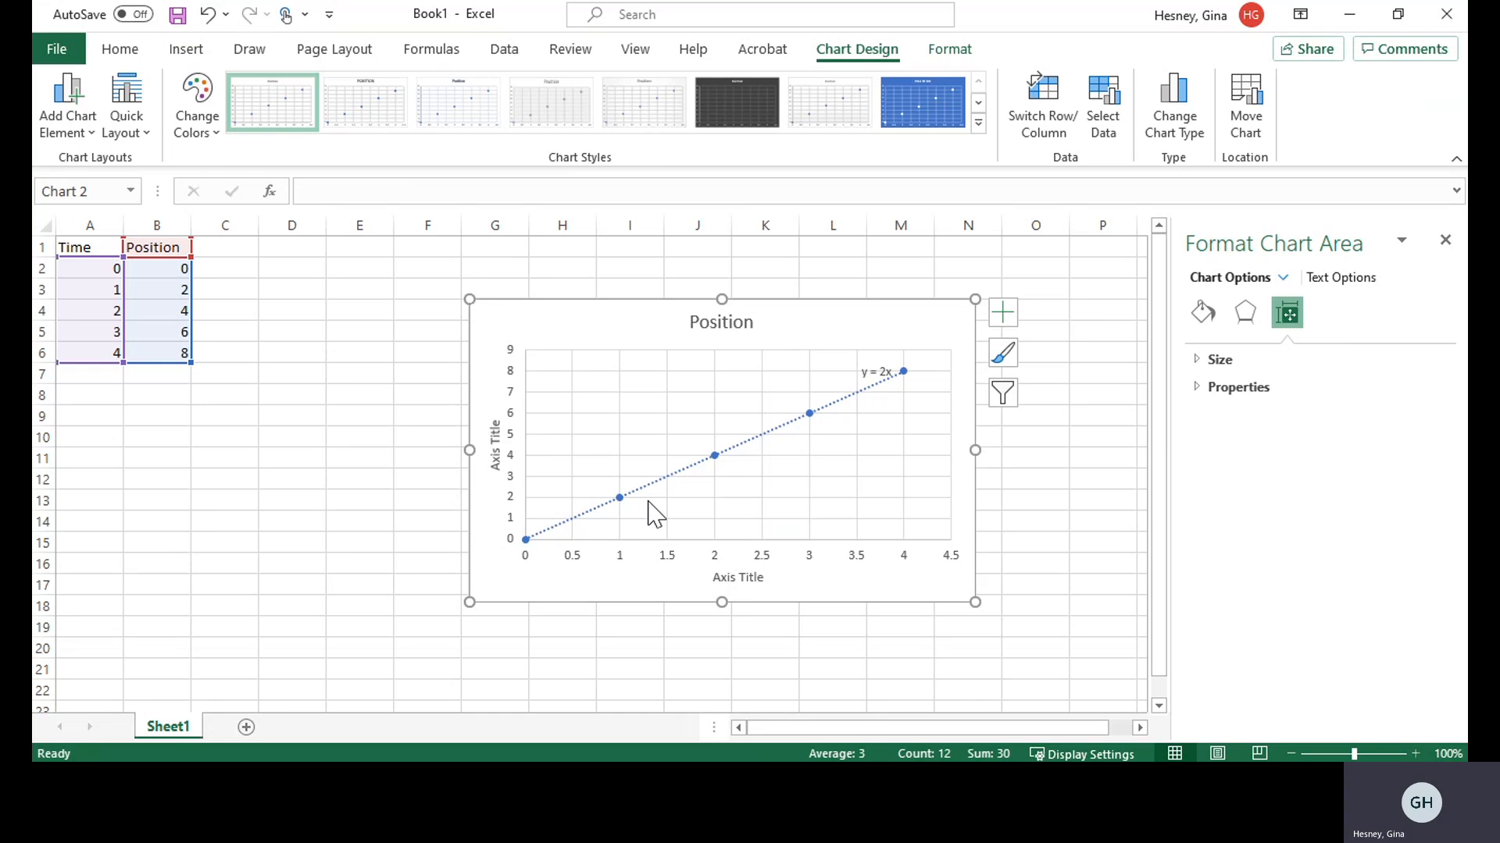
Enter the heading "Velocity" in cell D1.
click(235, 248)
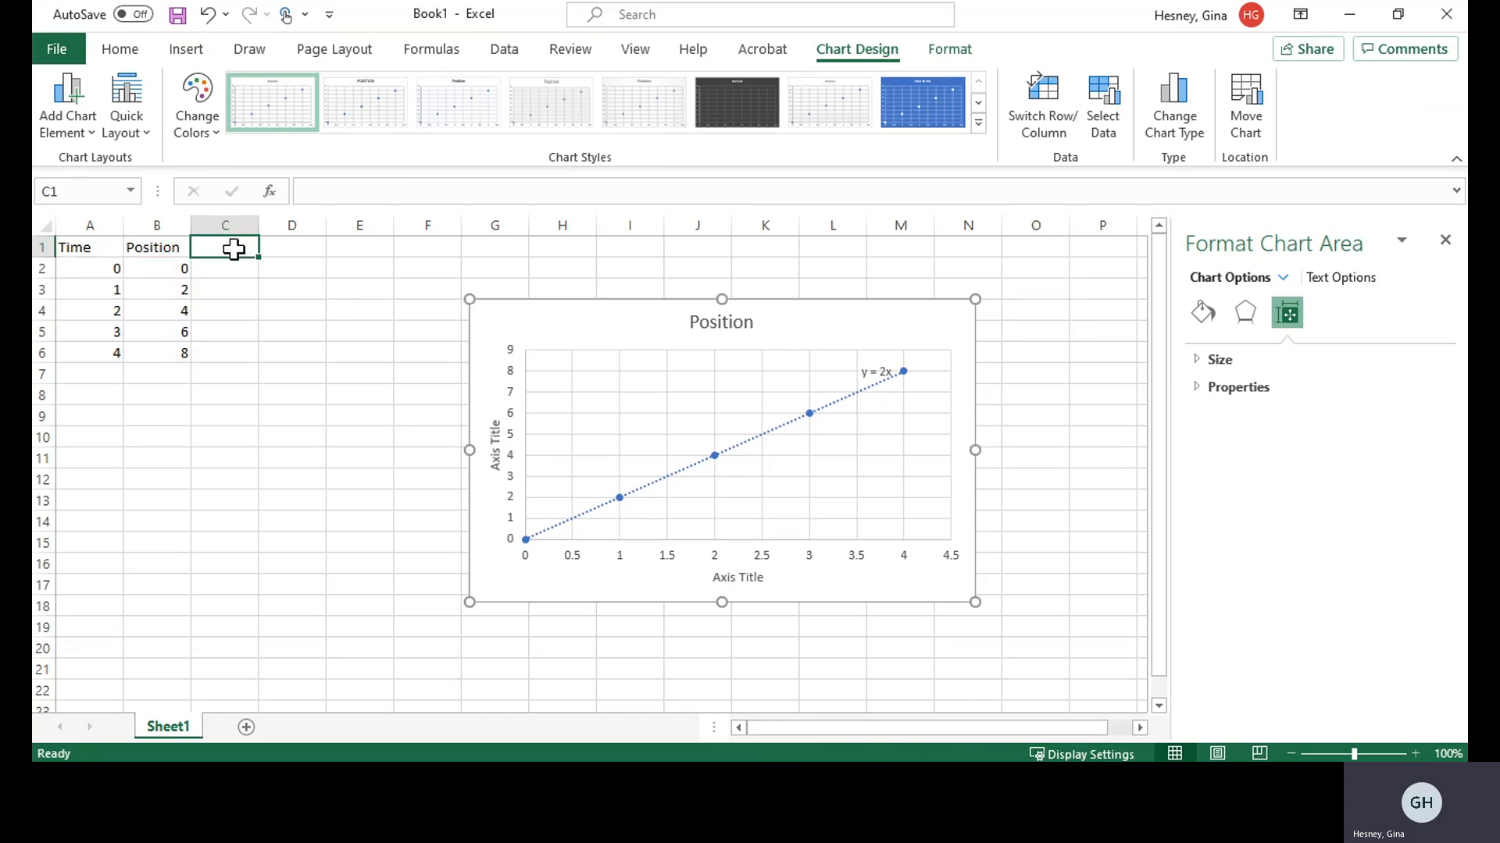
click(284, 246)
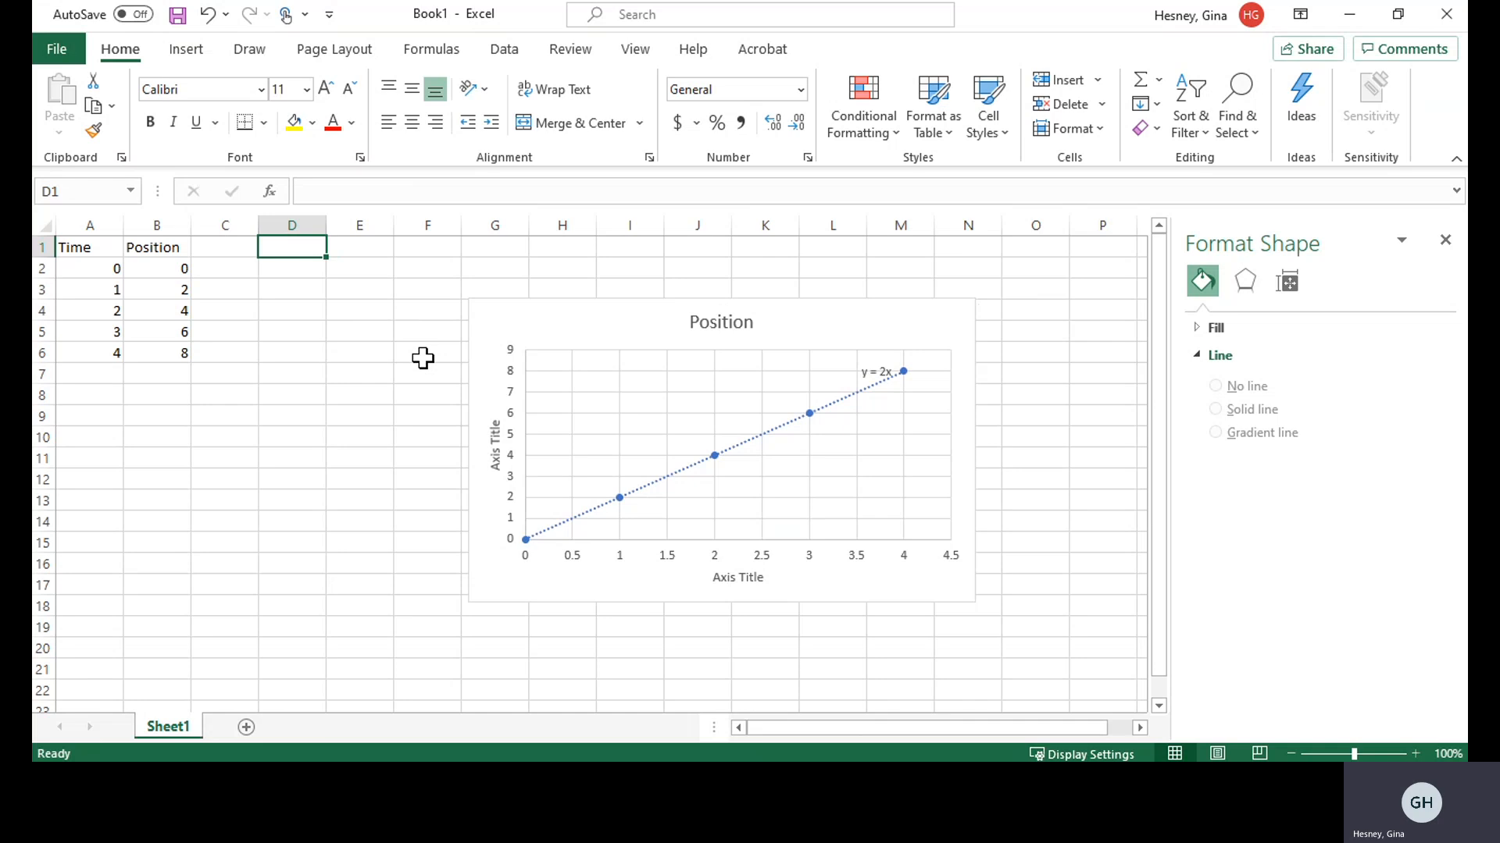
text(Veloc)
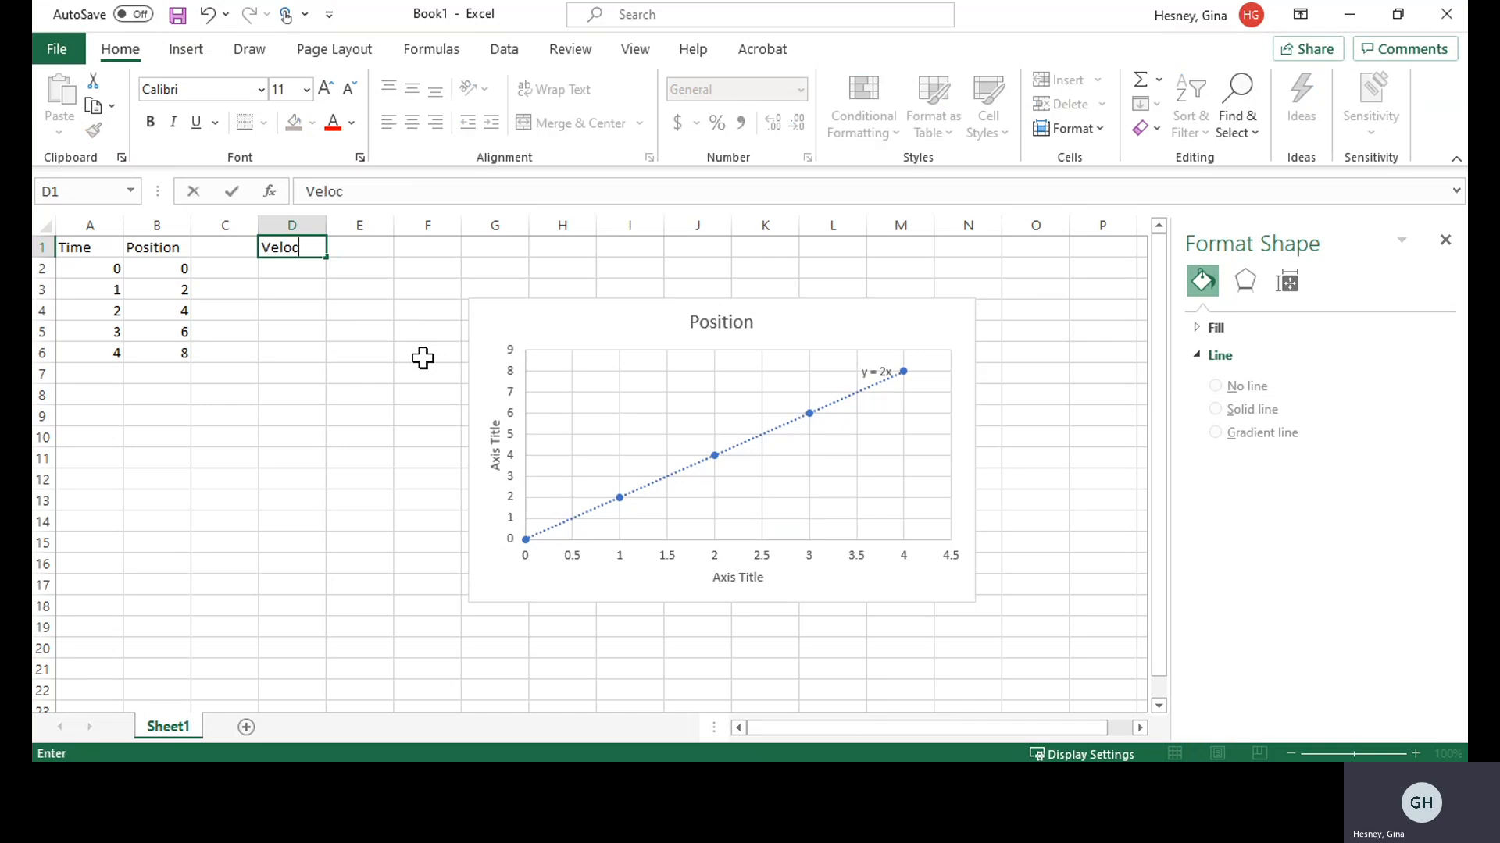
text(ity)
key(Return)
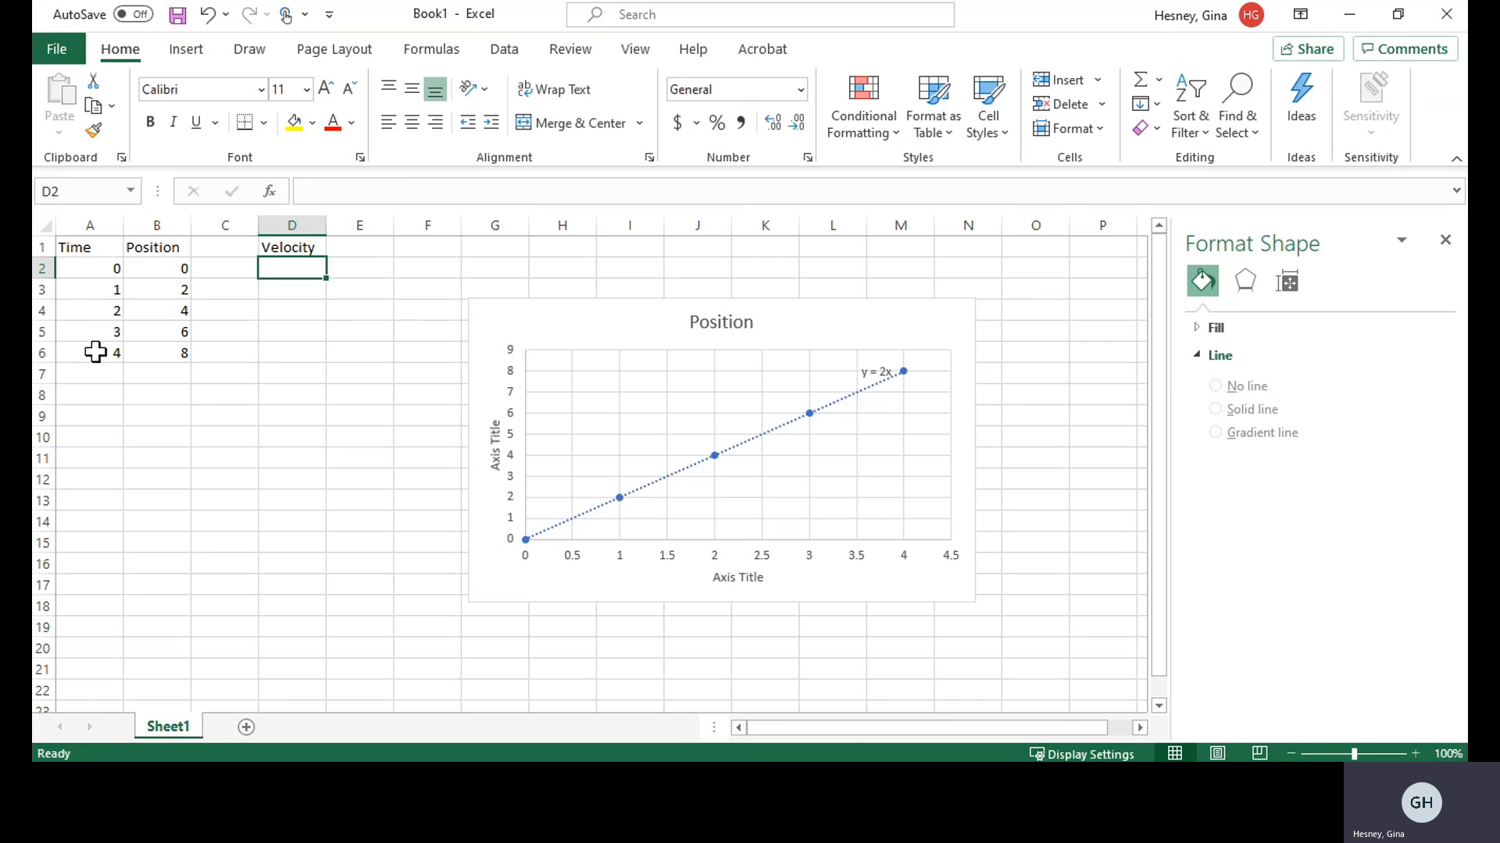
Fill the Time and Position series down to row 18 and extend the scatter chart's data range to include those rows.
drag(89, 272, 166, 616)
click(283, 585)
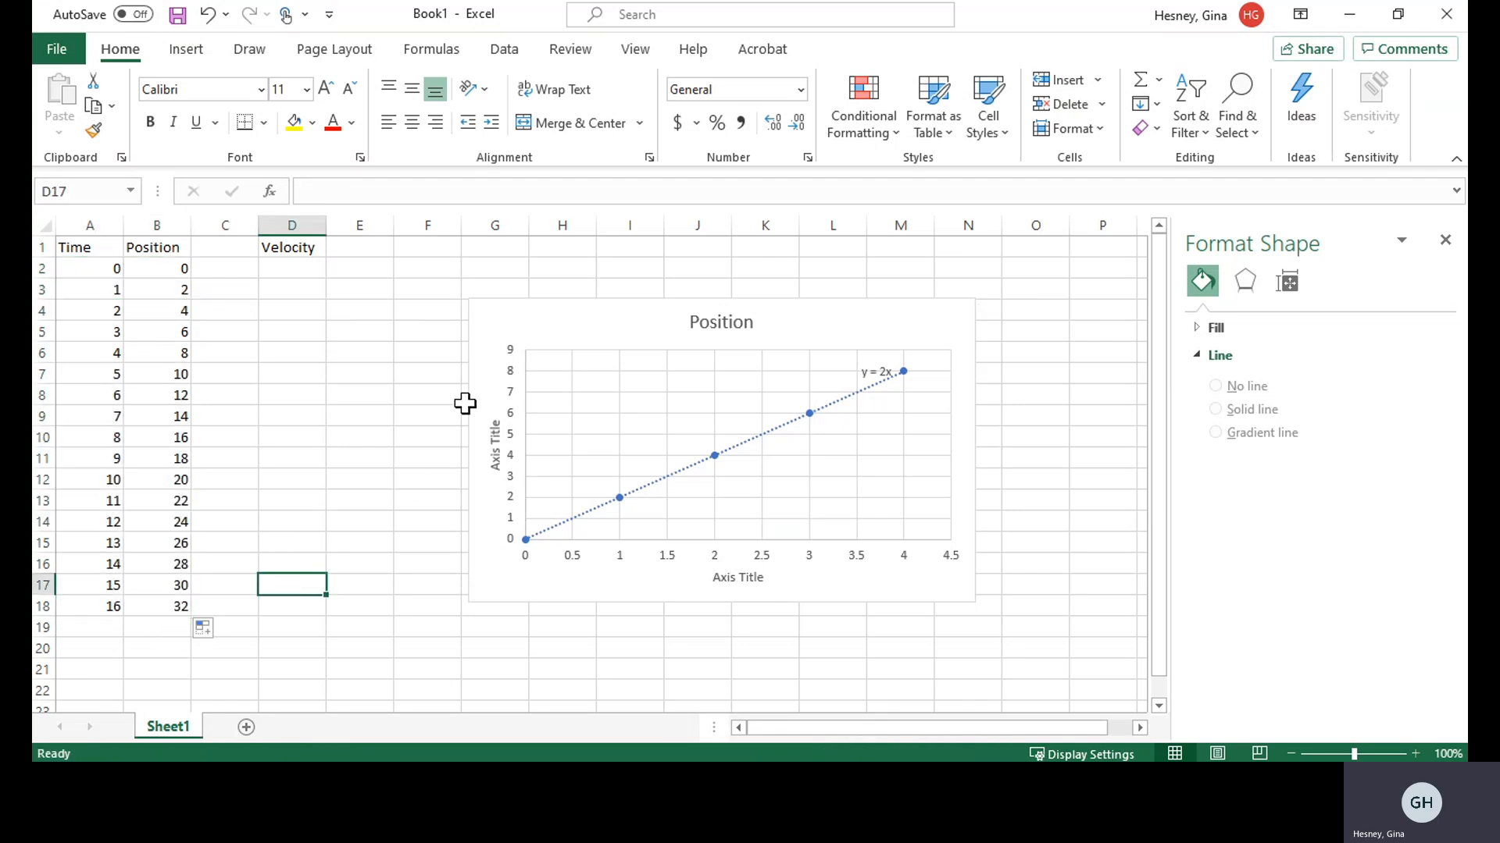
click(597, 332)
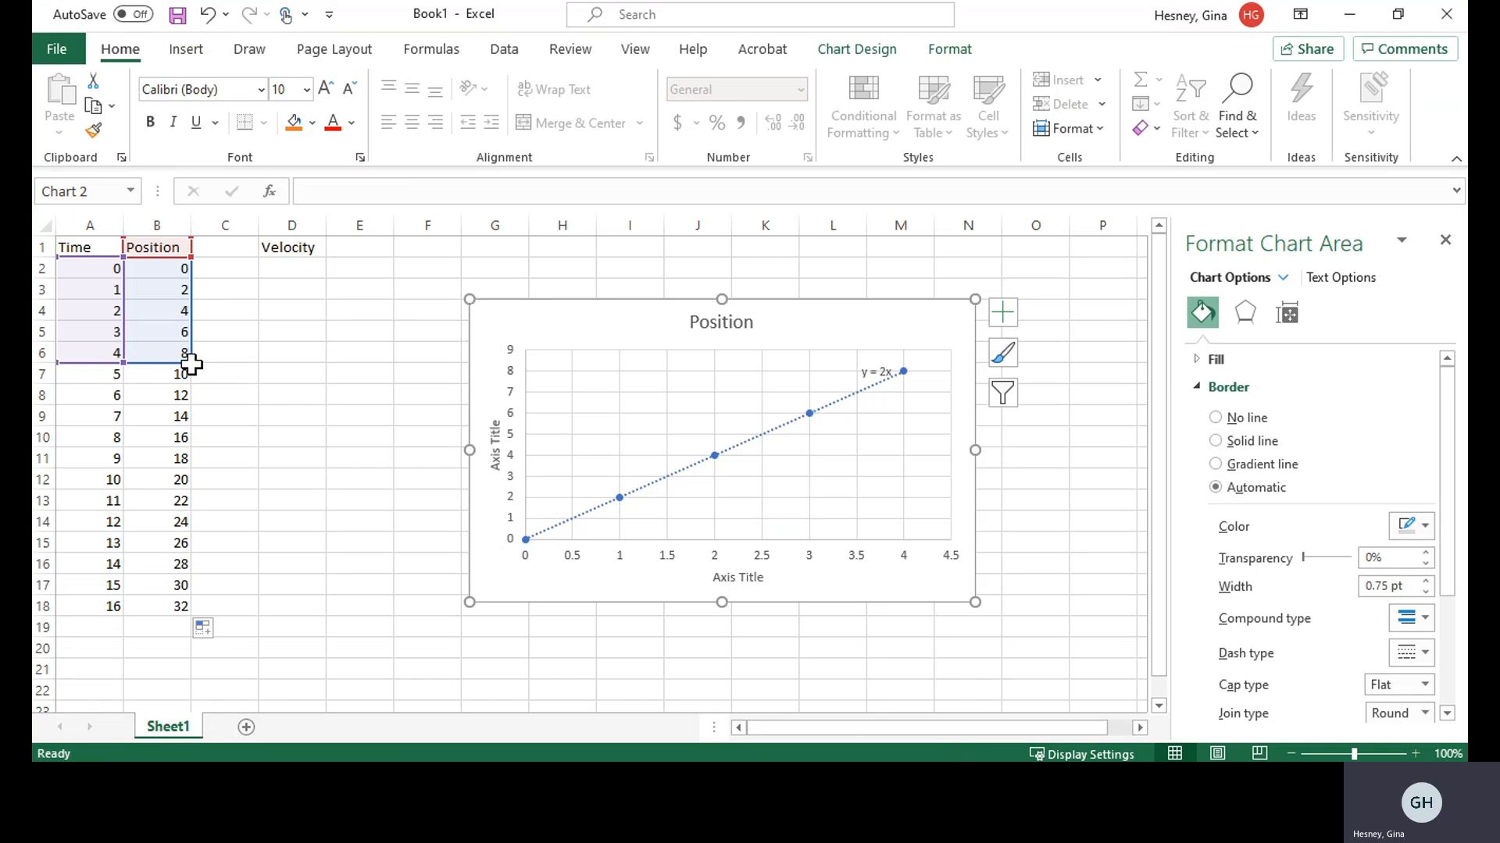
drag(188, 364, 162, 606)
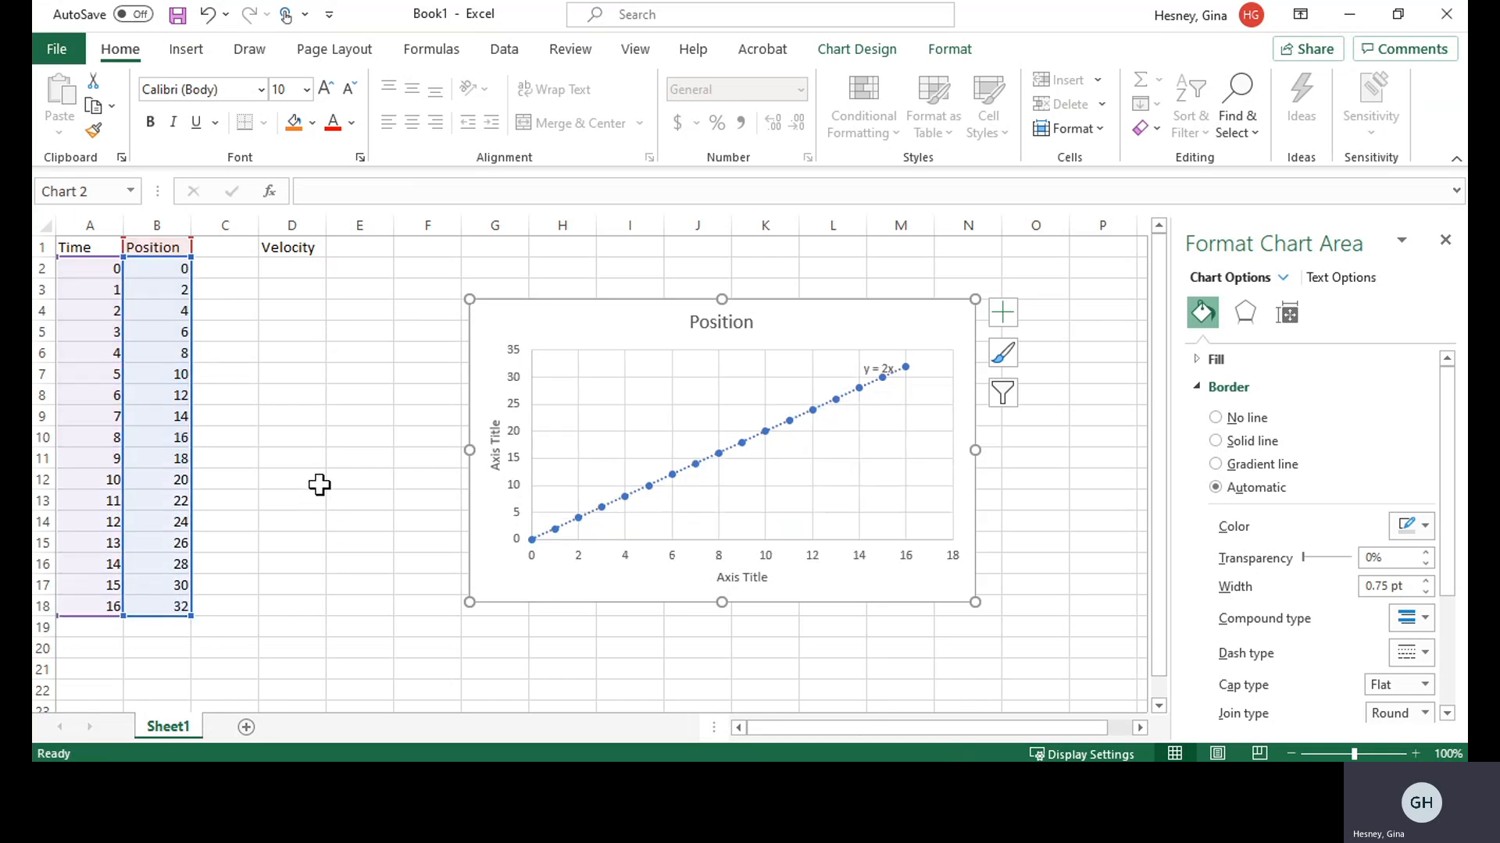
click(164, 374)
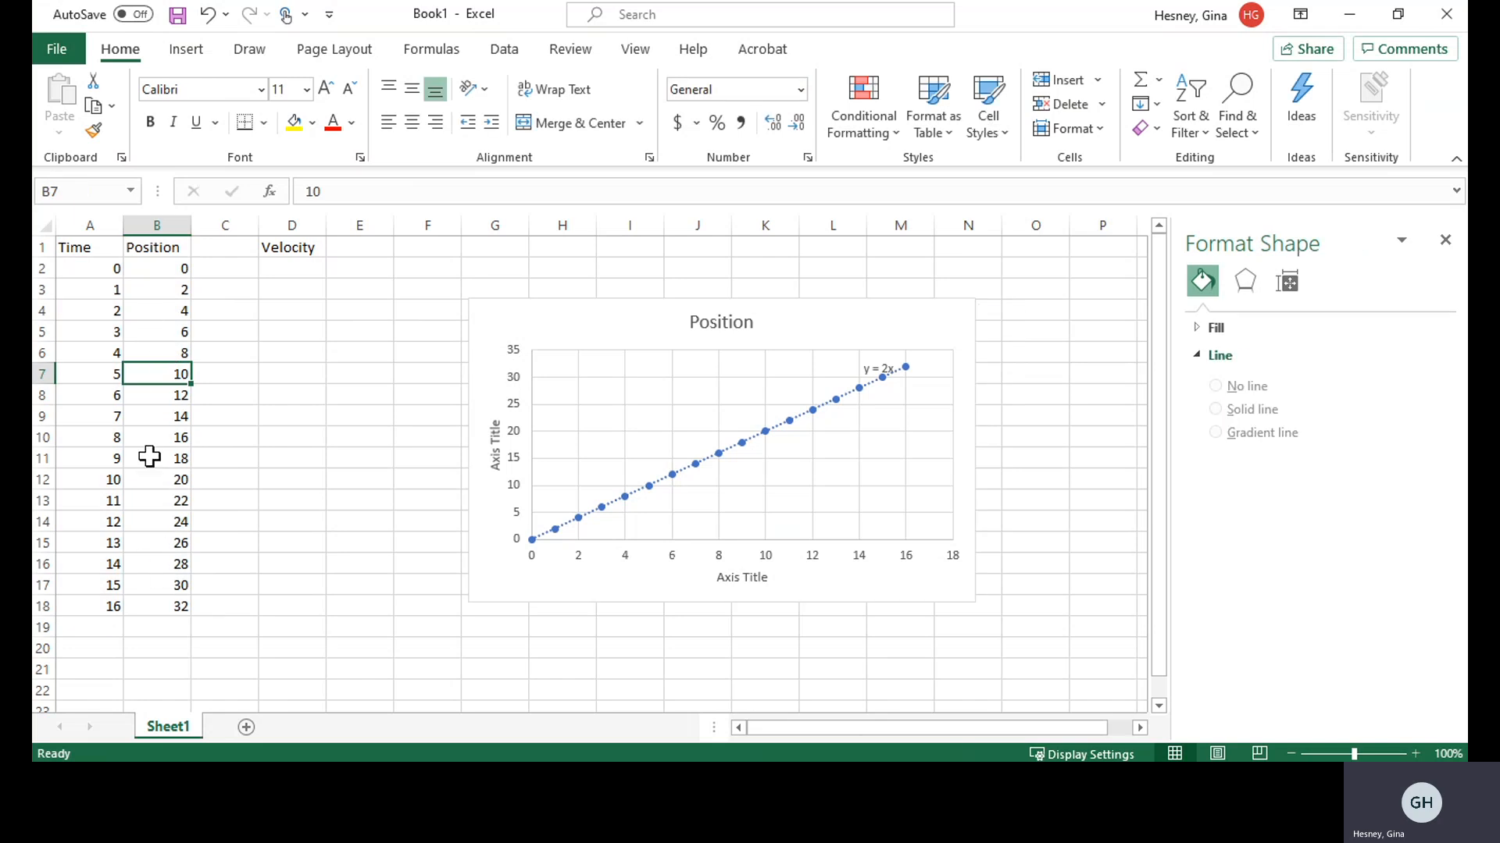
Enter the velocity formula =(B3-B2)/(A3-A2) in D2 and fill it down to D18.
click(306, 268)
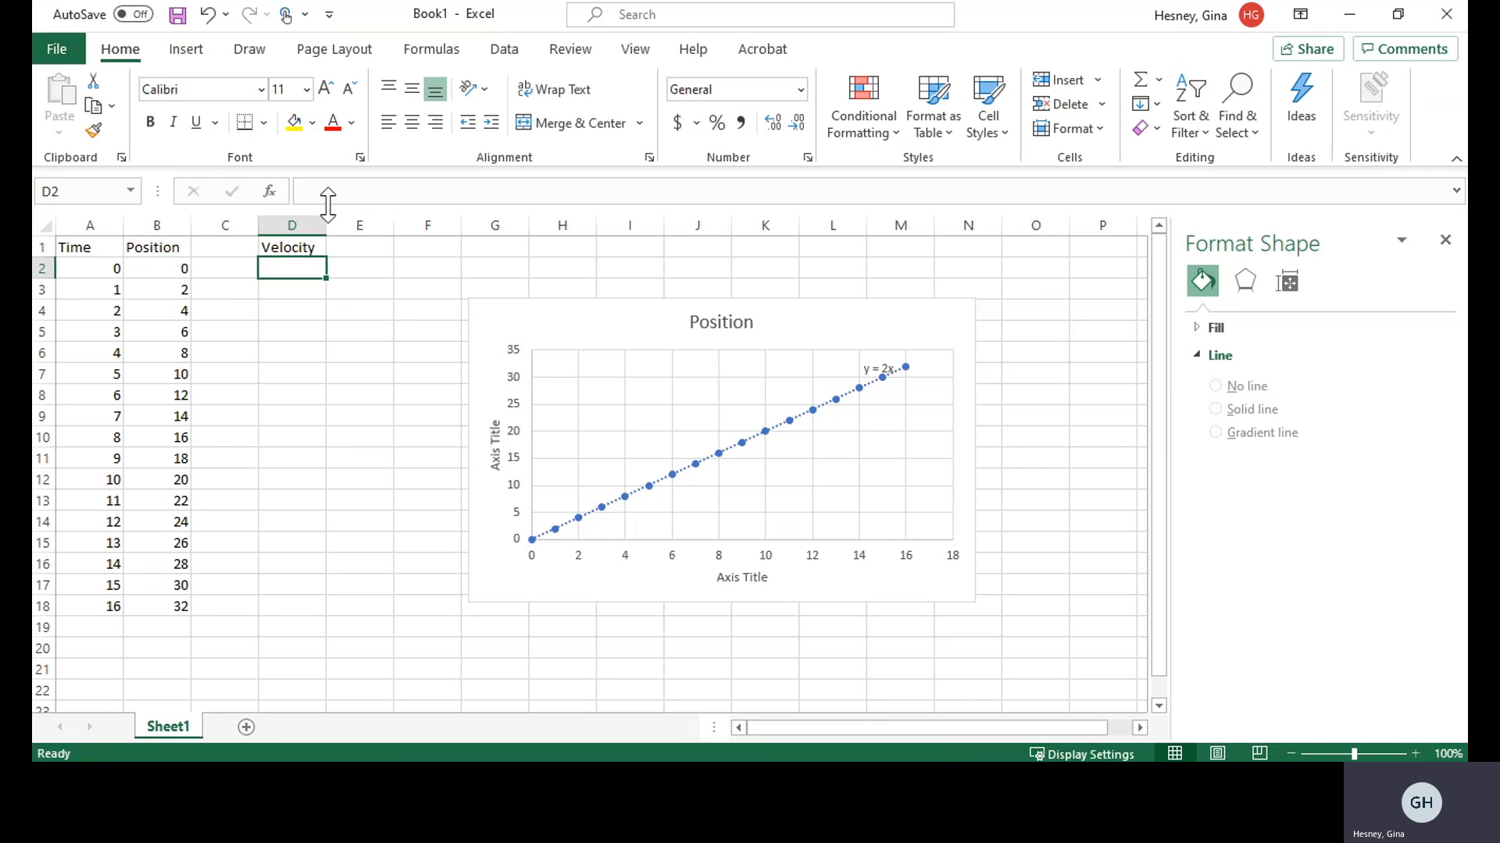
click(299, 192)
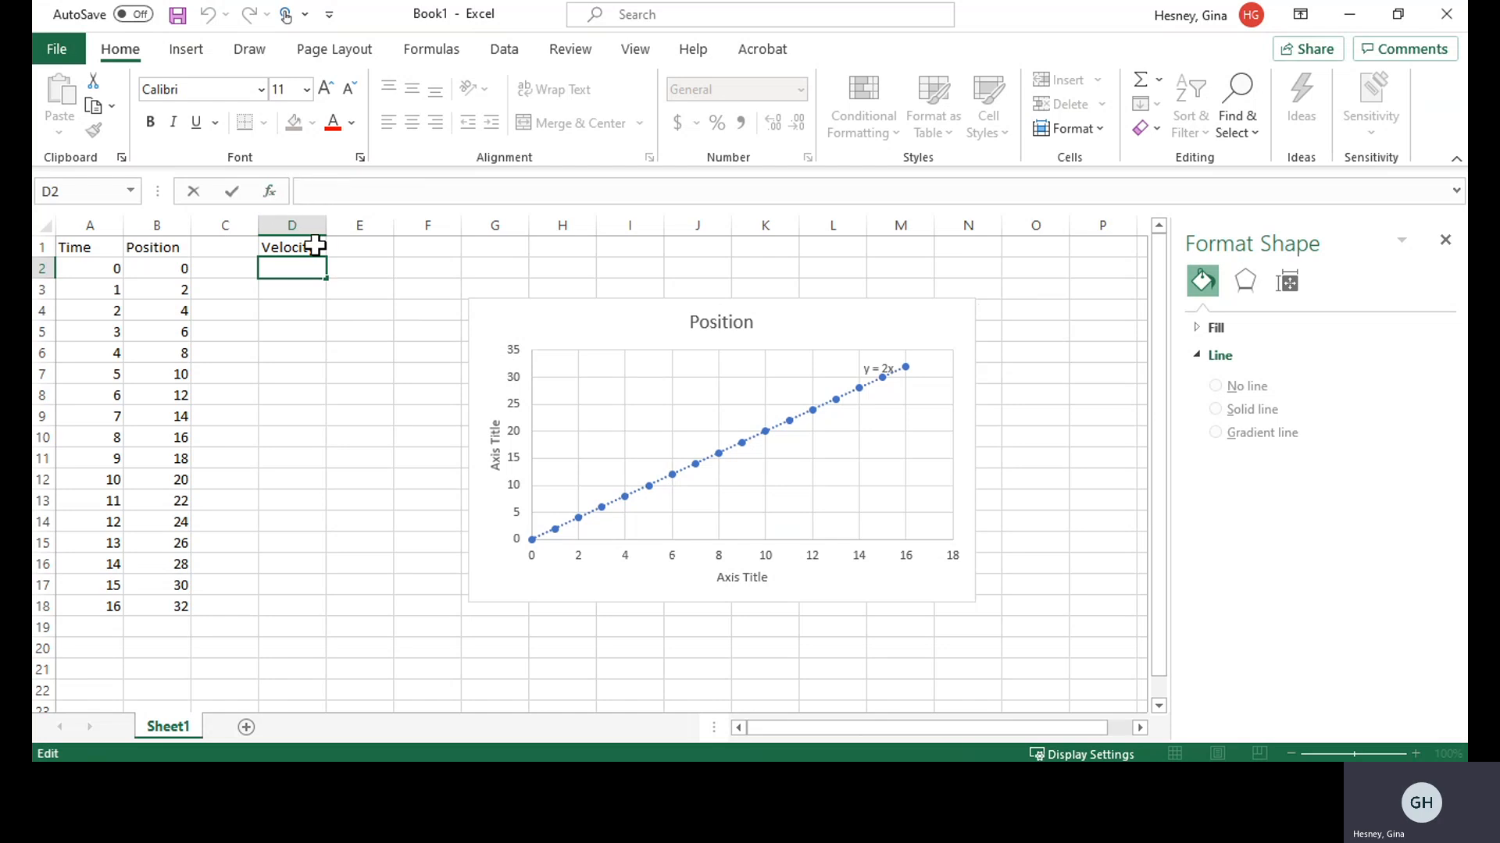
text(=()
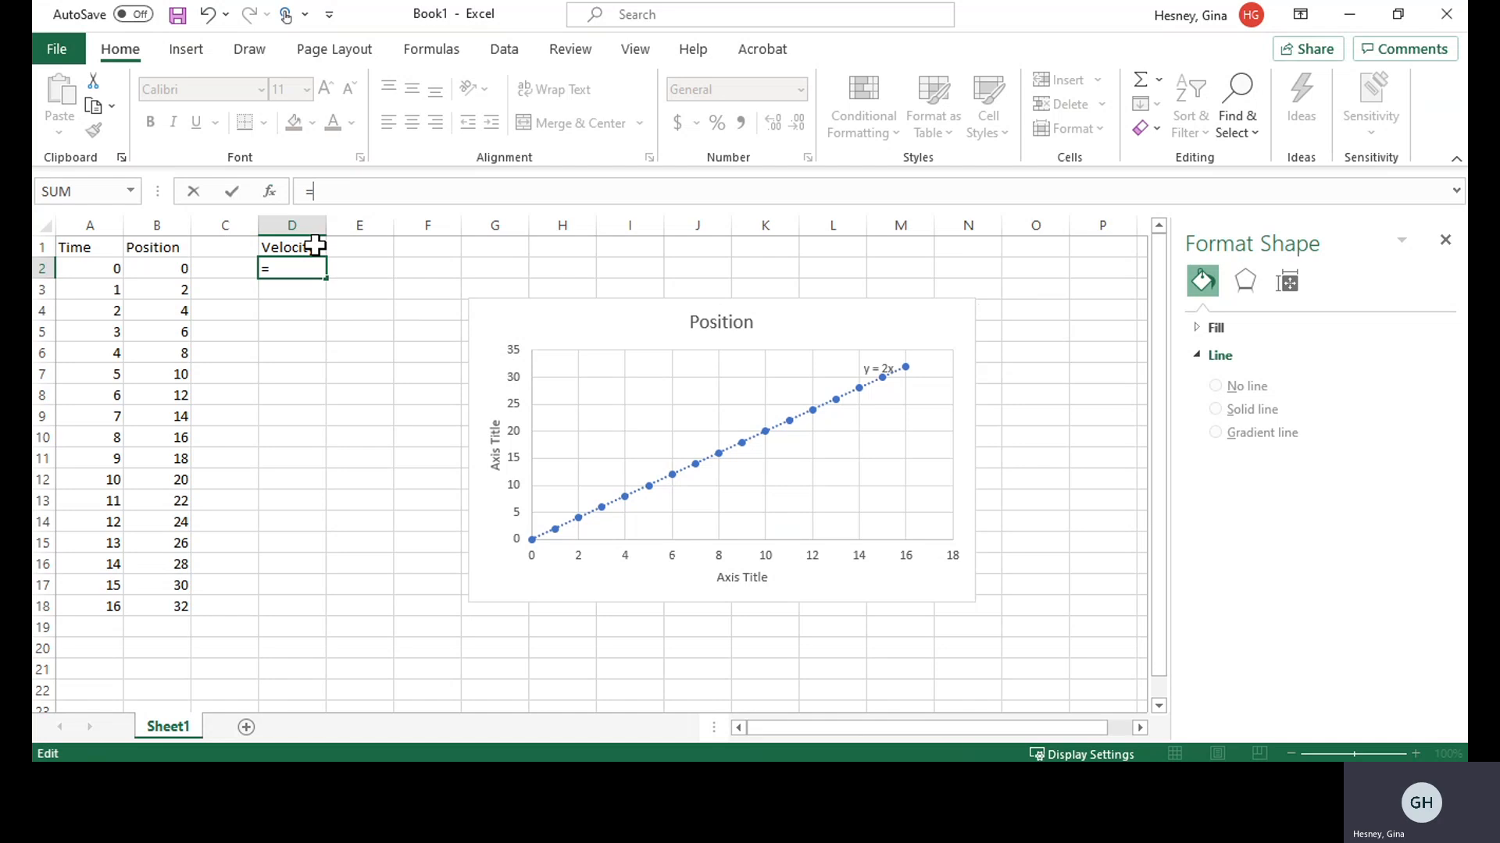
click(165, 290)
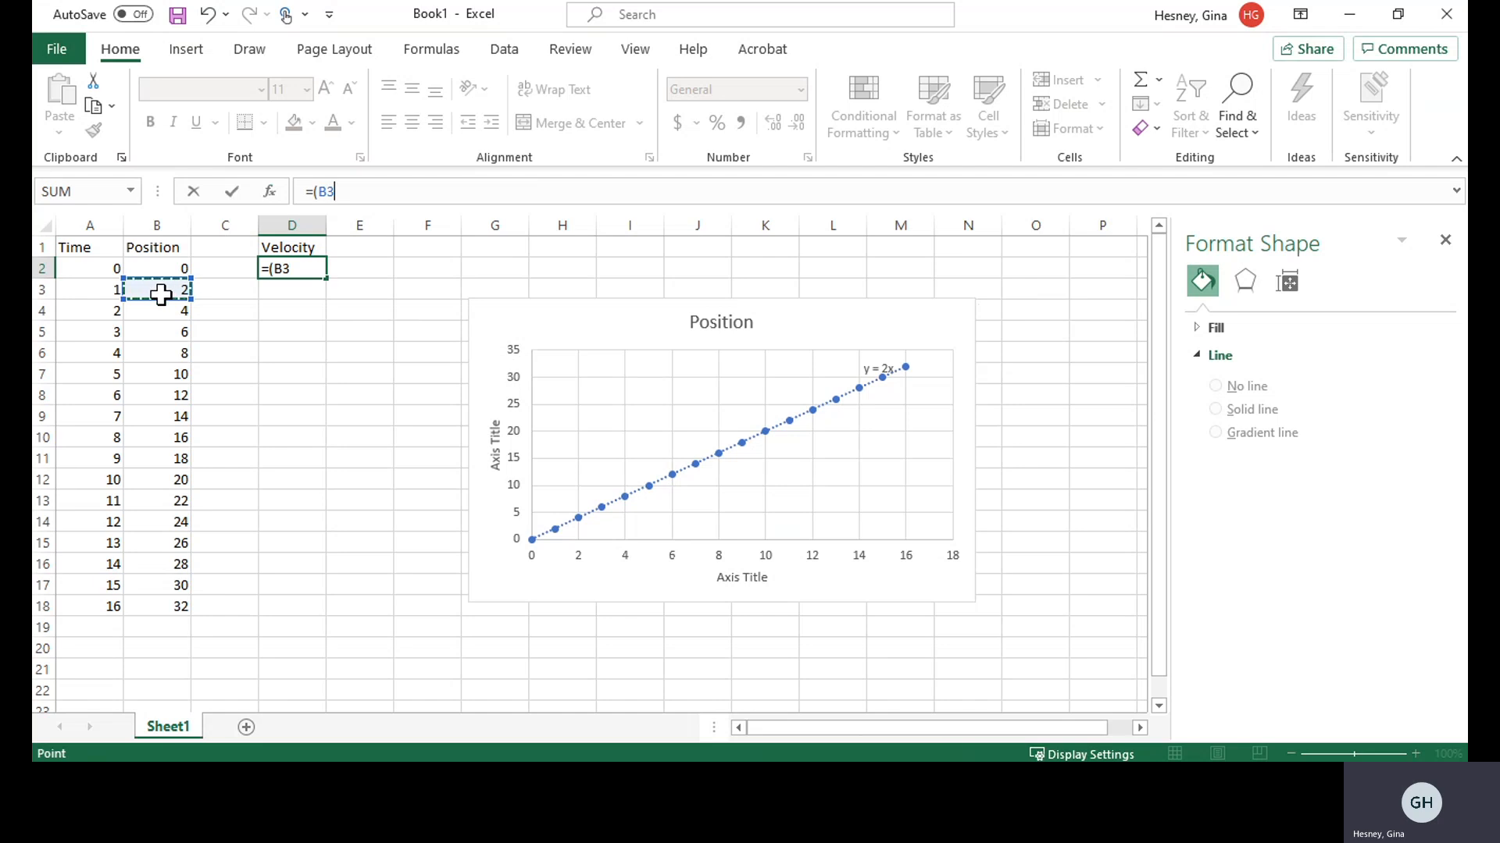
text(-)
click(162, 269)
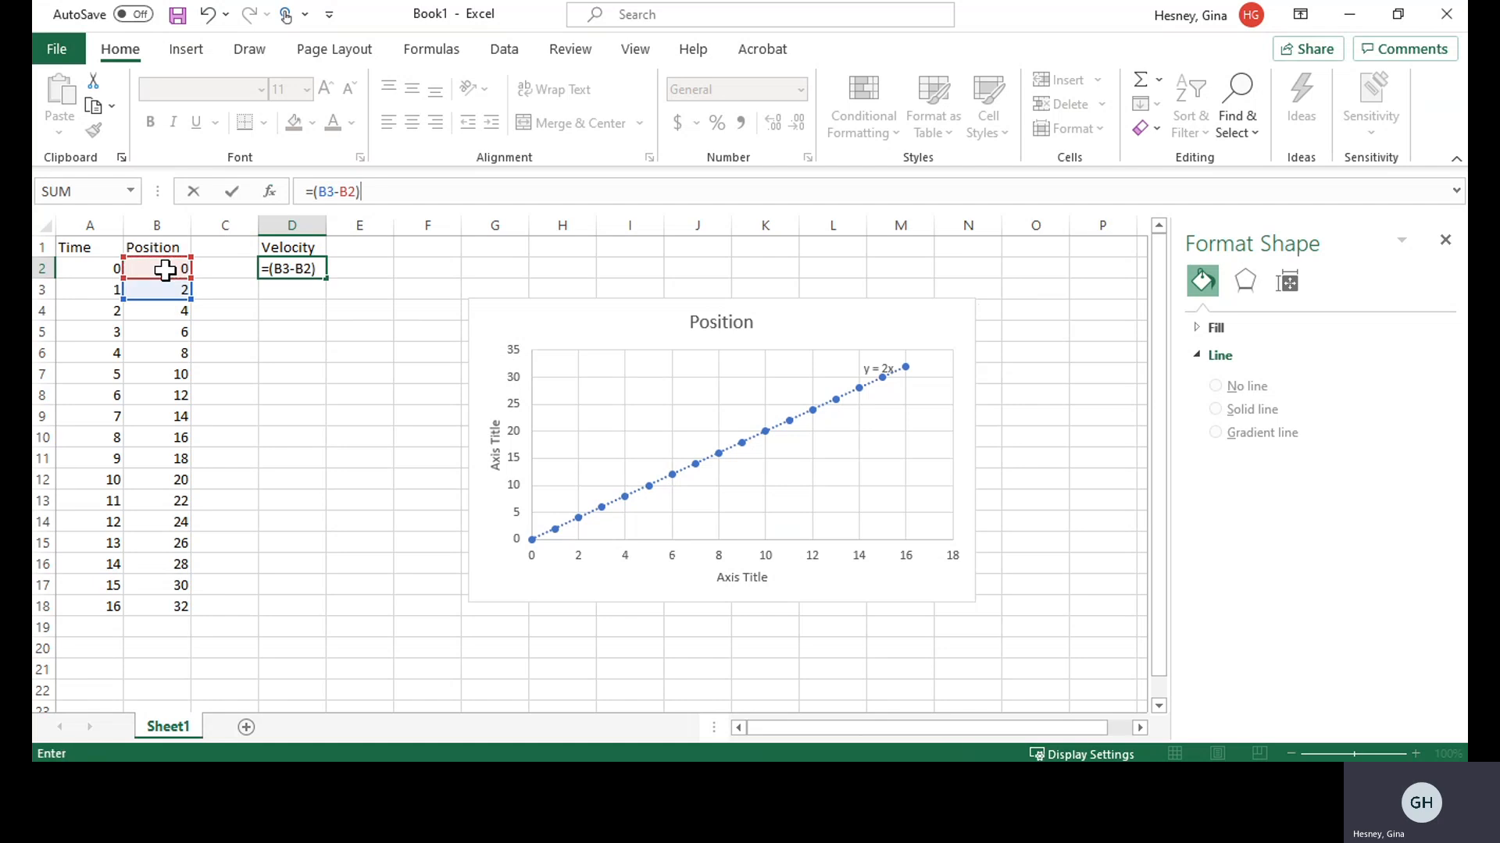
text()/()
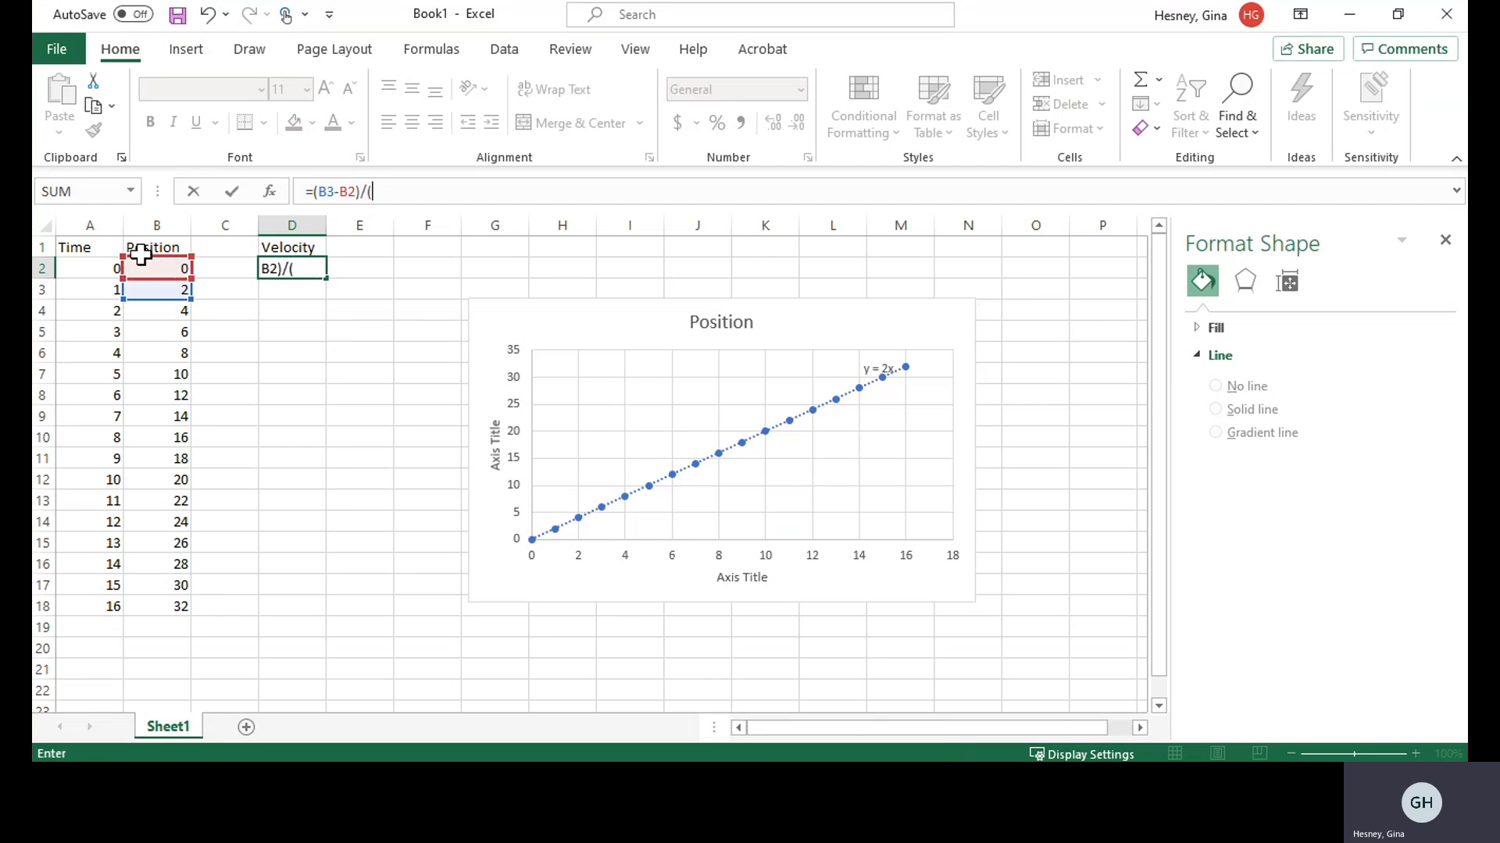
click(94, 290)
text(-)
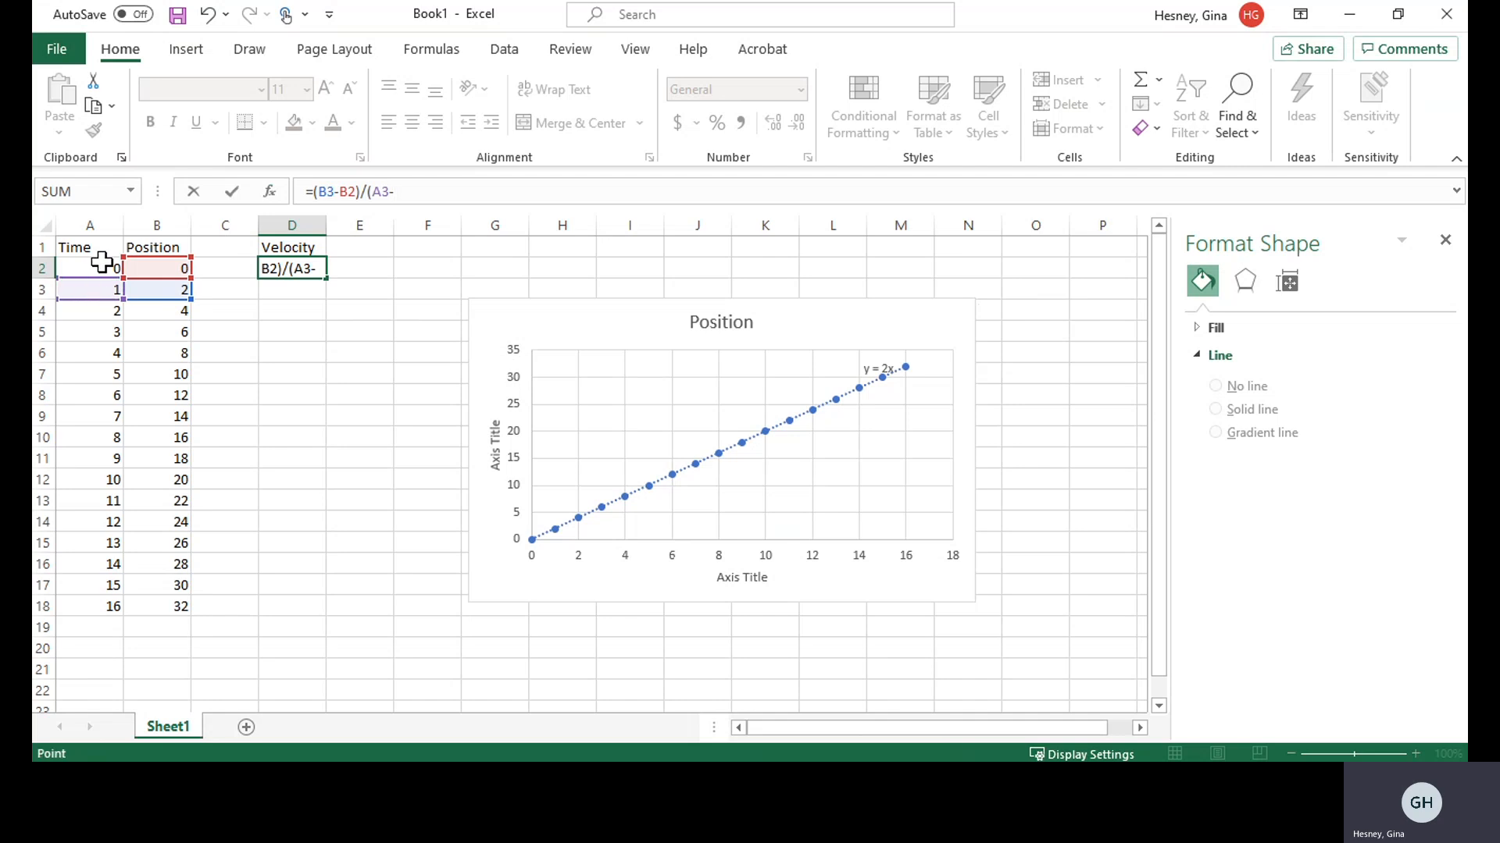
click(102, 262)
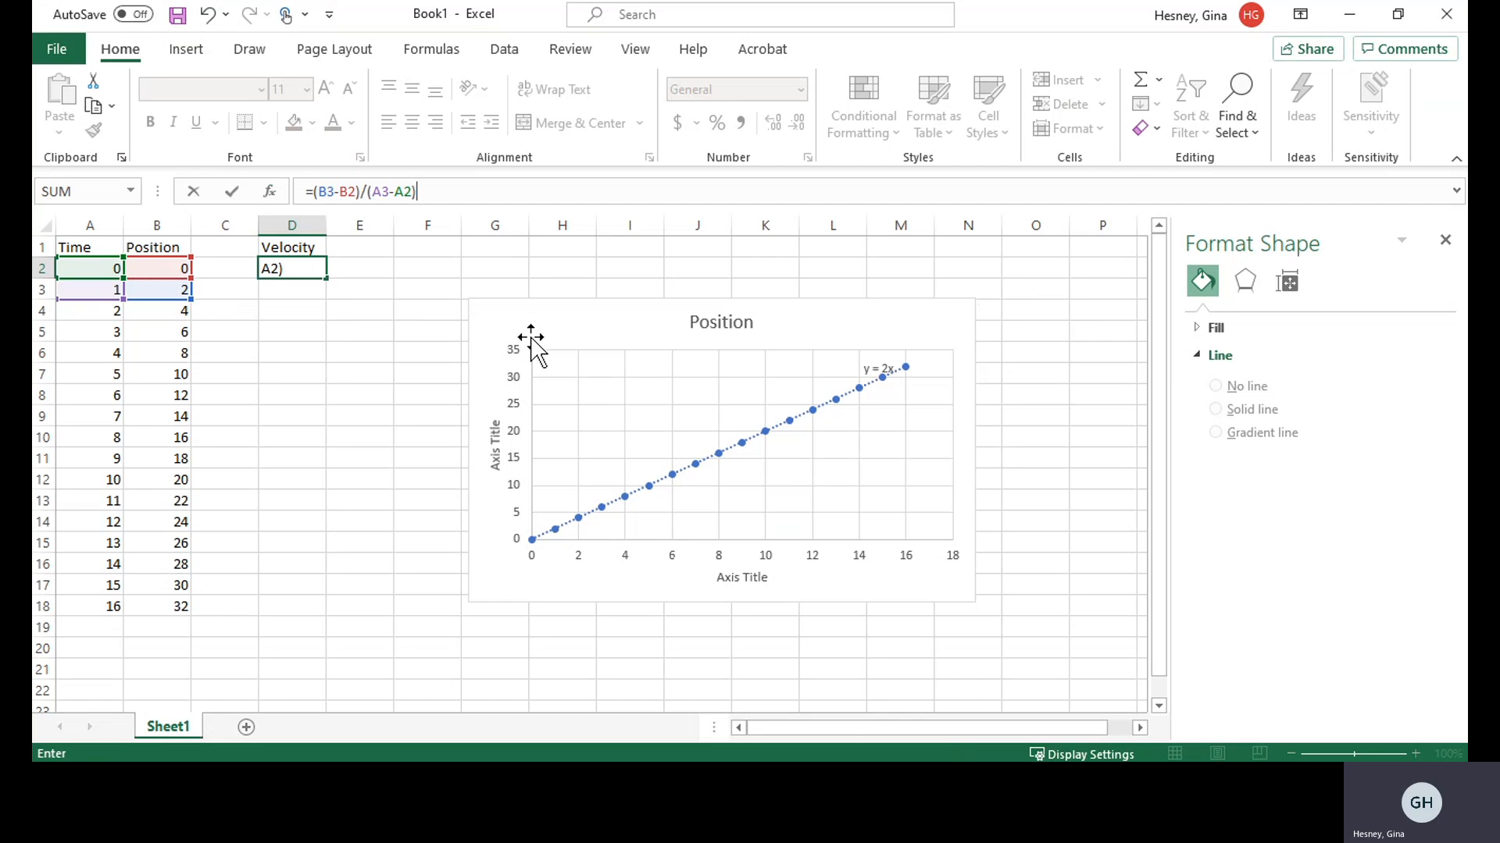
key(ctrl+Return)
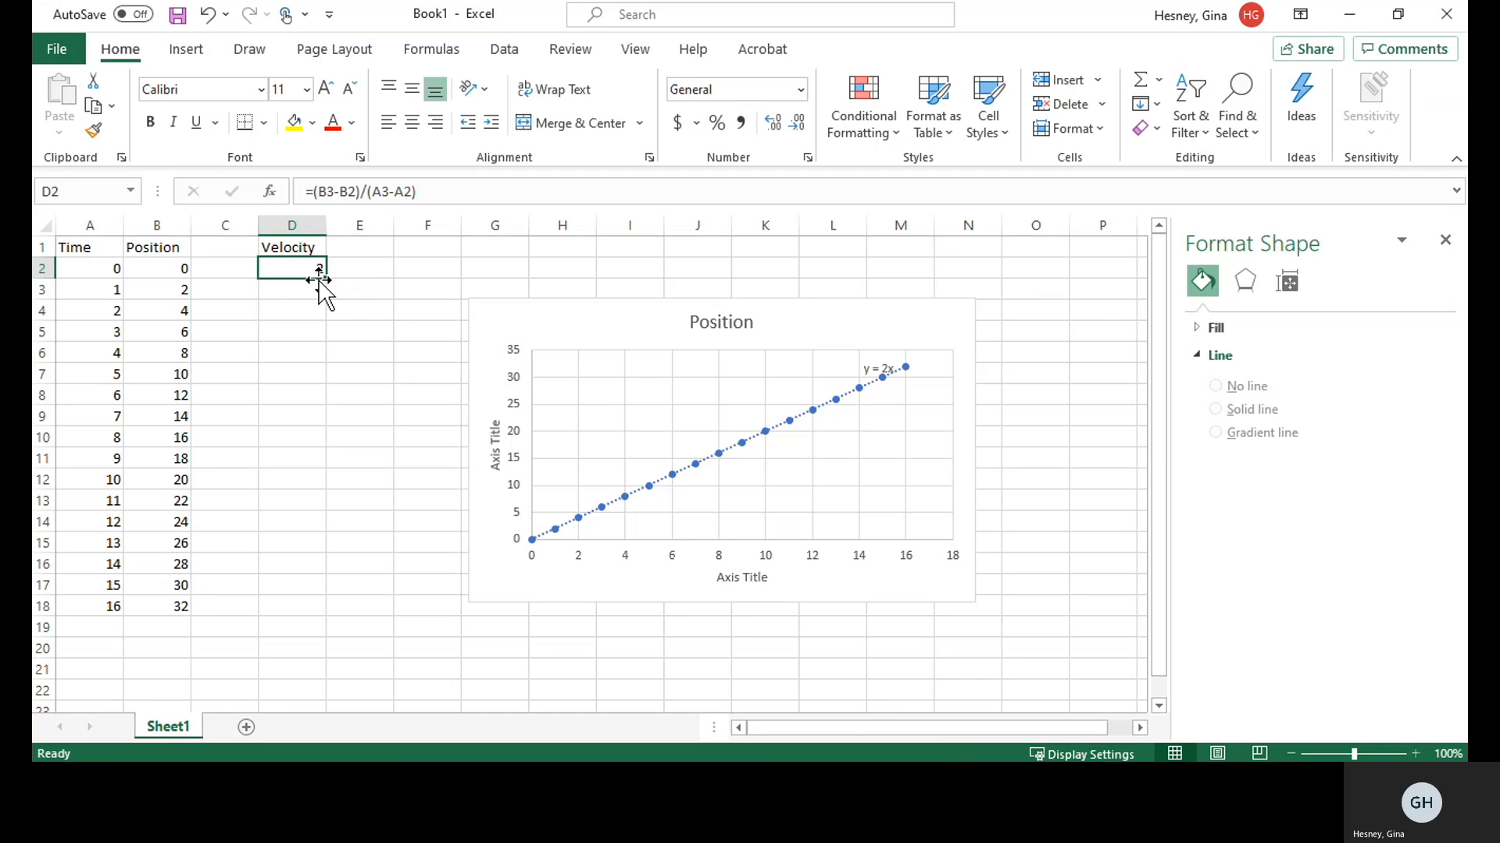
drag(326, 279, 313, 613)
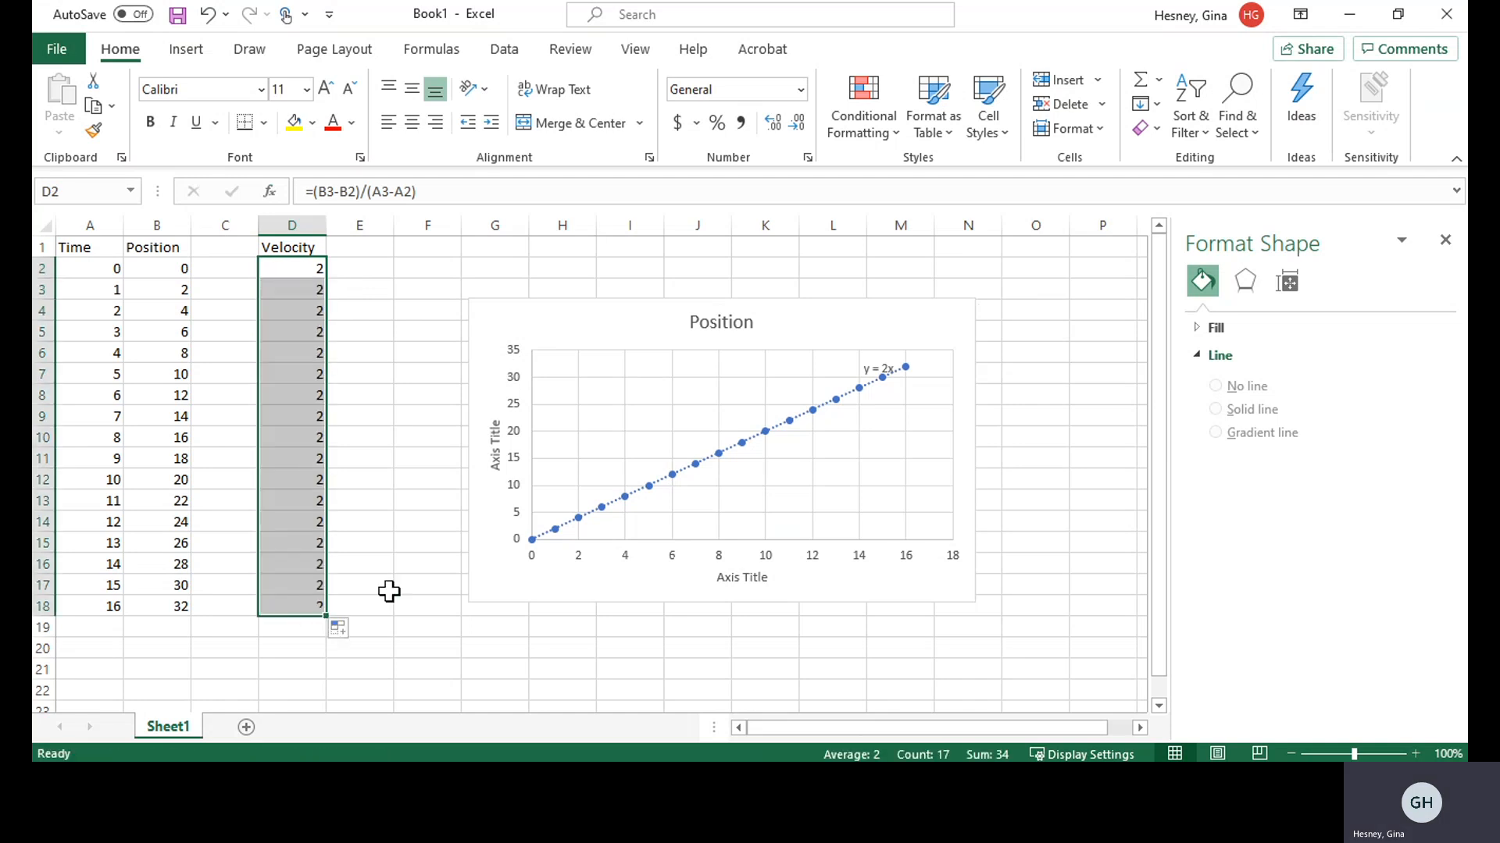
click(375, 605)
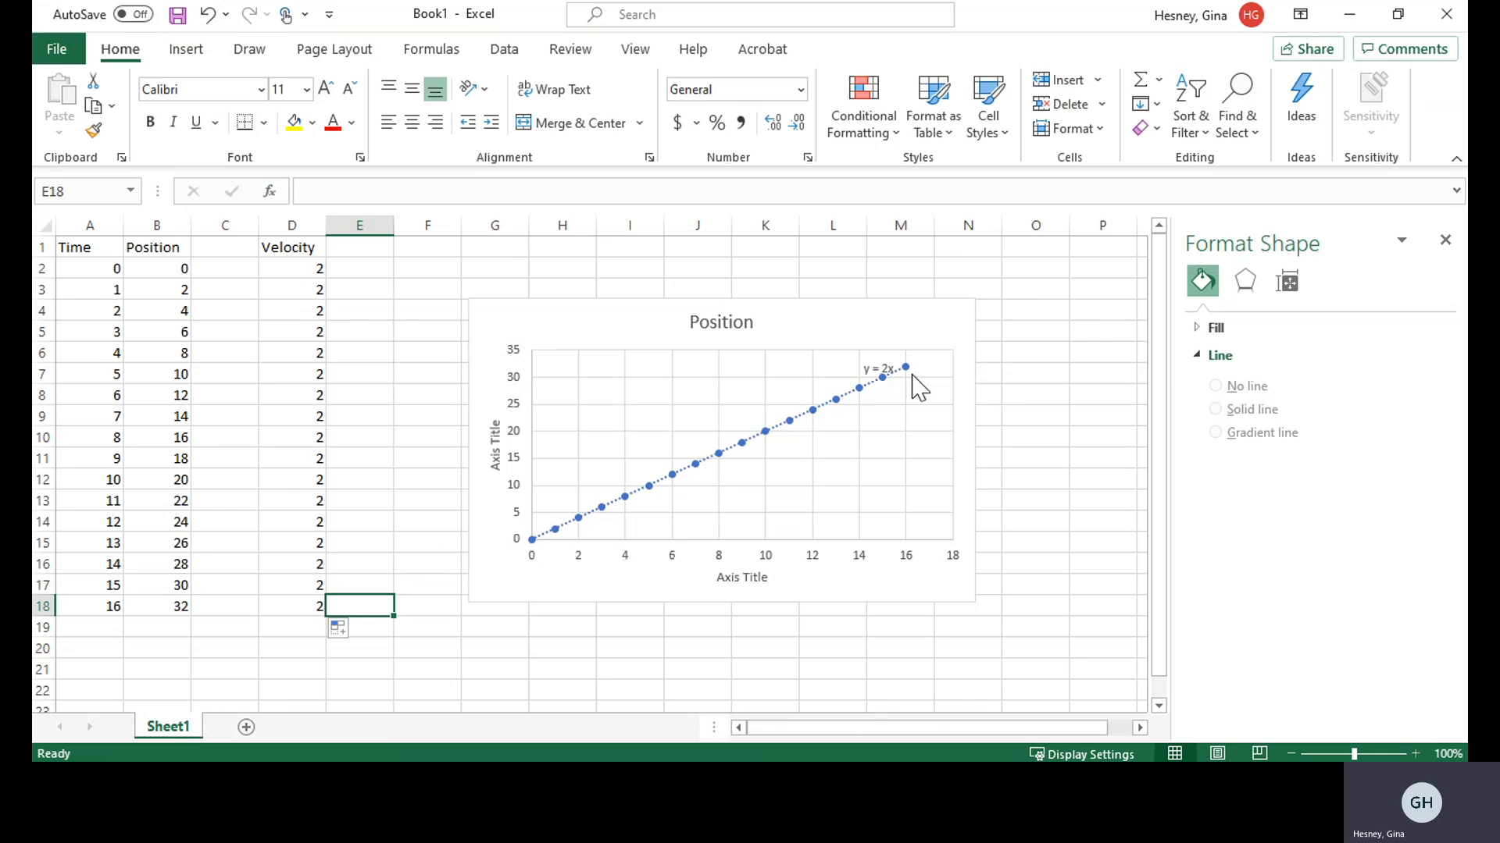
Inspect the cell references of the formula in D18 and clear that cell.
click(285, 607)
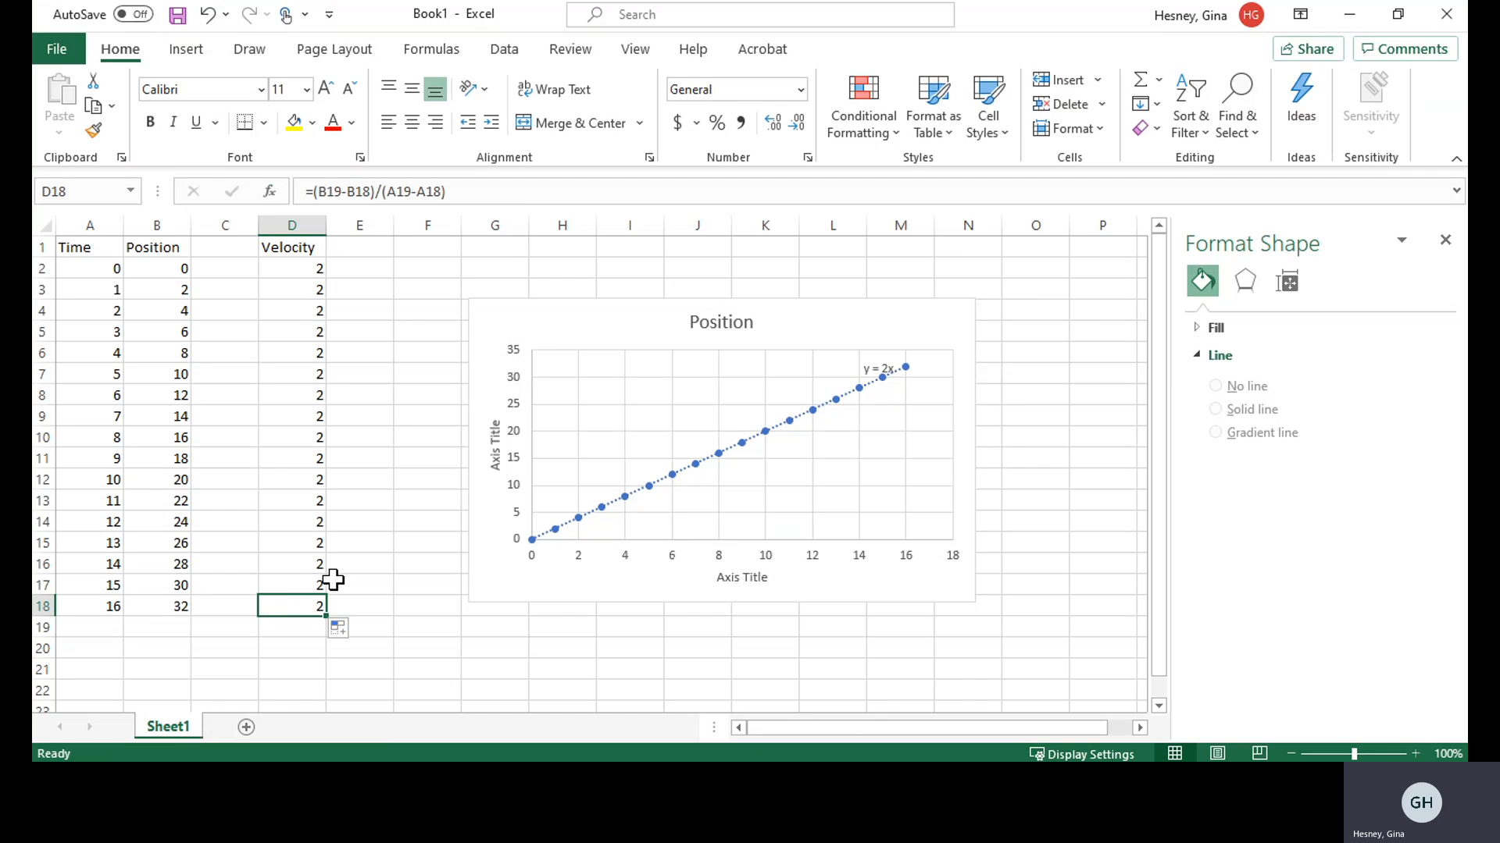
click(472, 192)
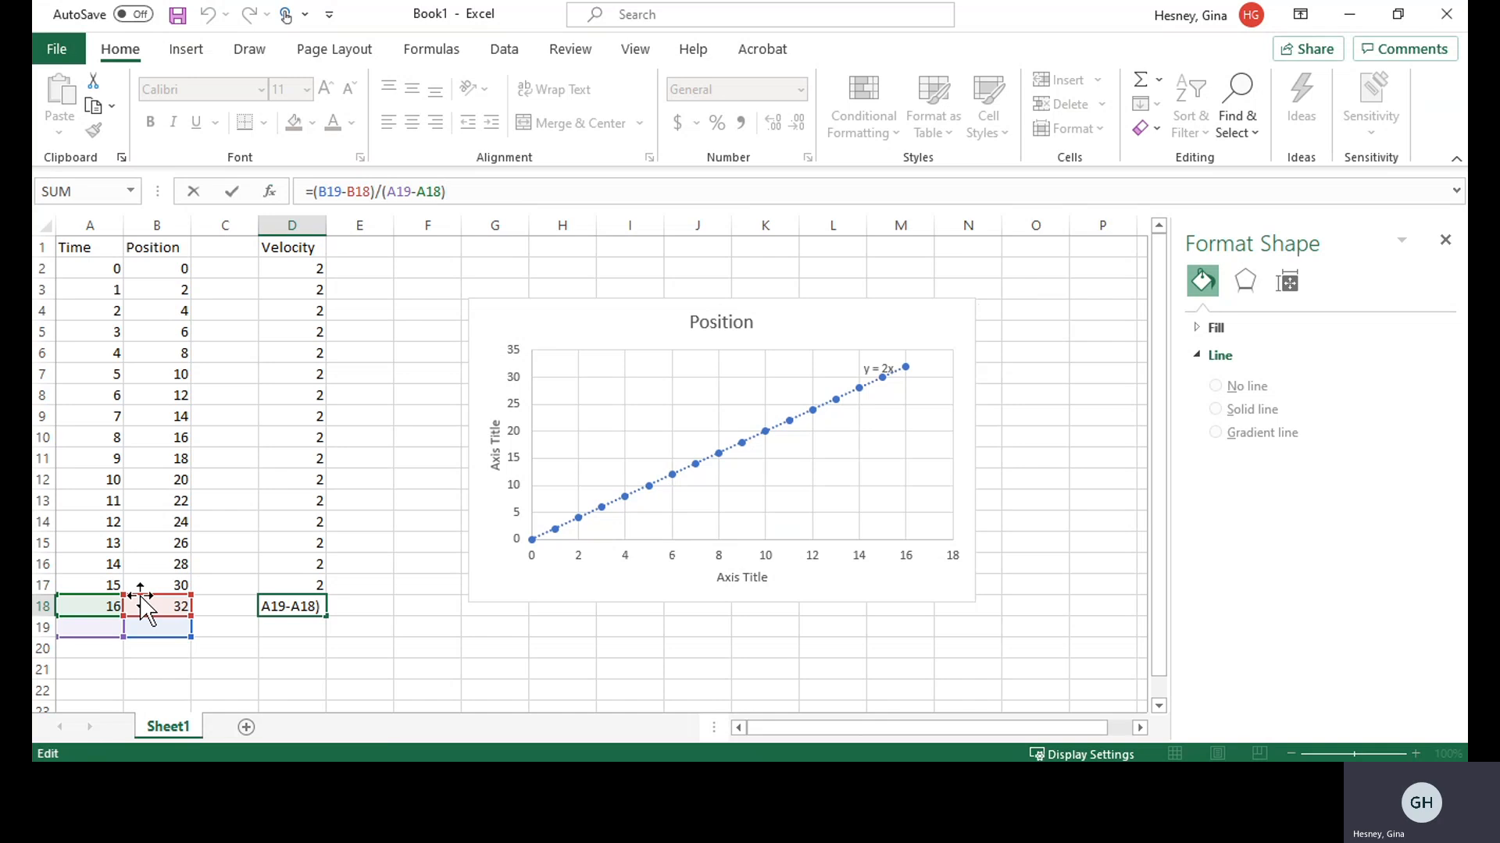
key(ctrl+Return)
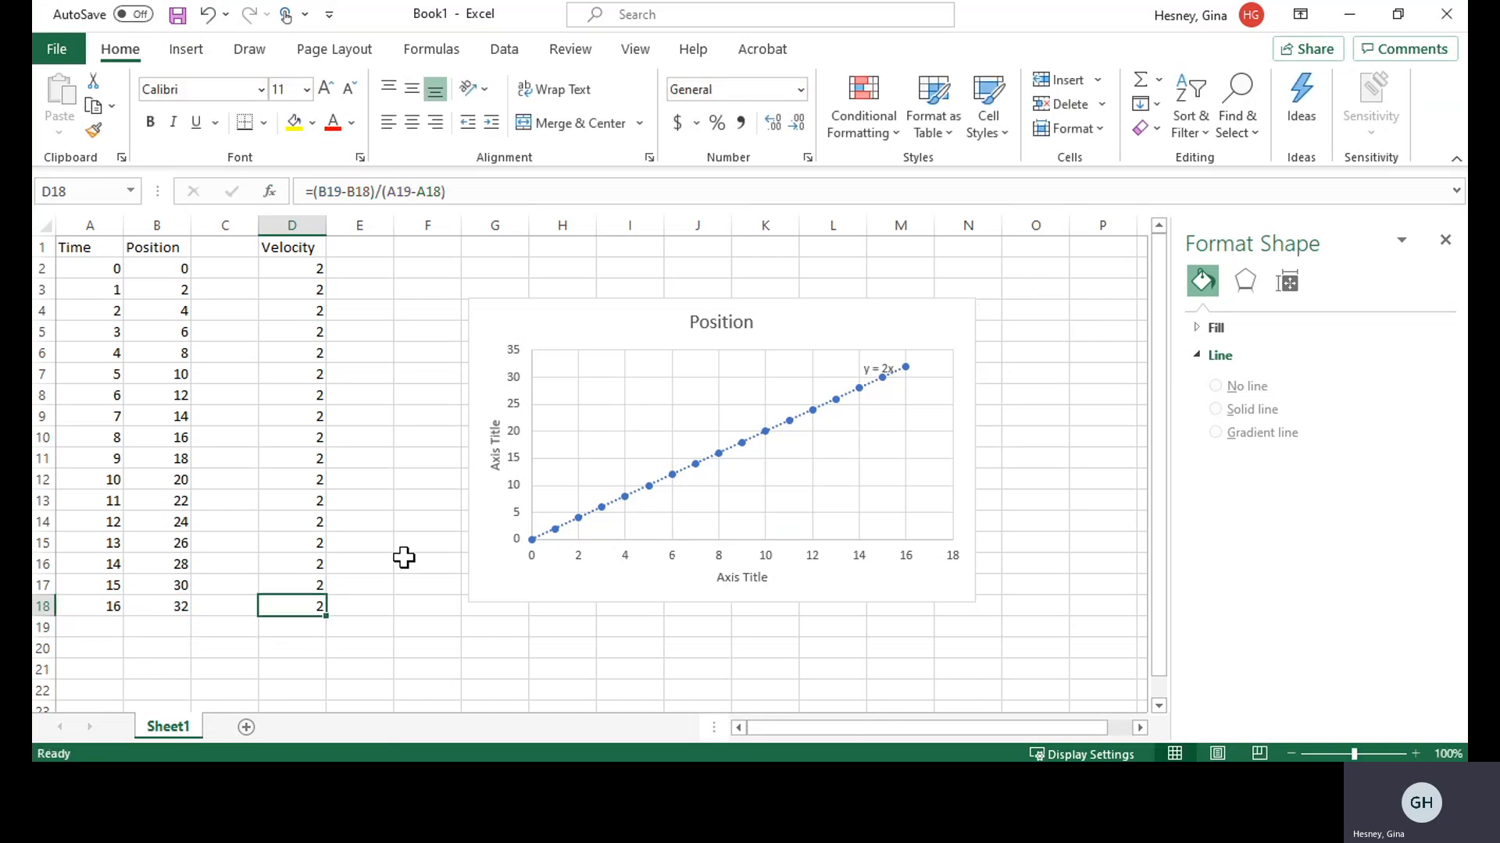
key(BackSpace)
key(Return)
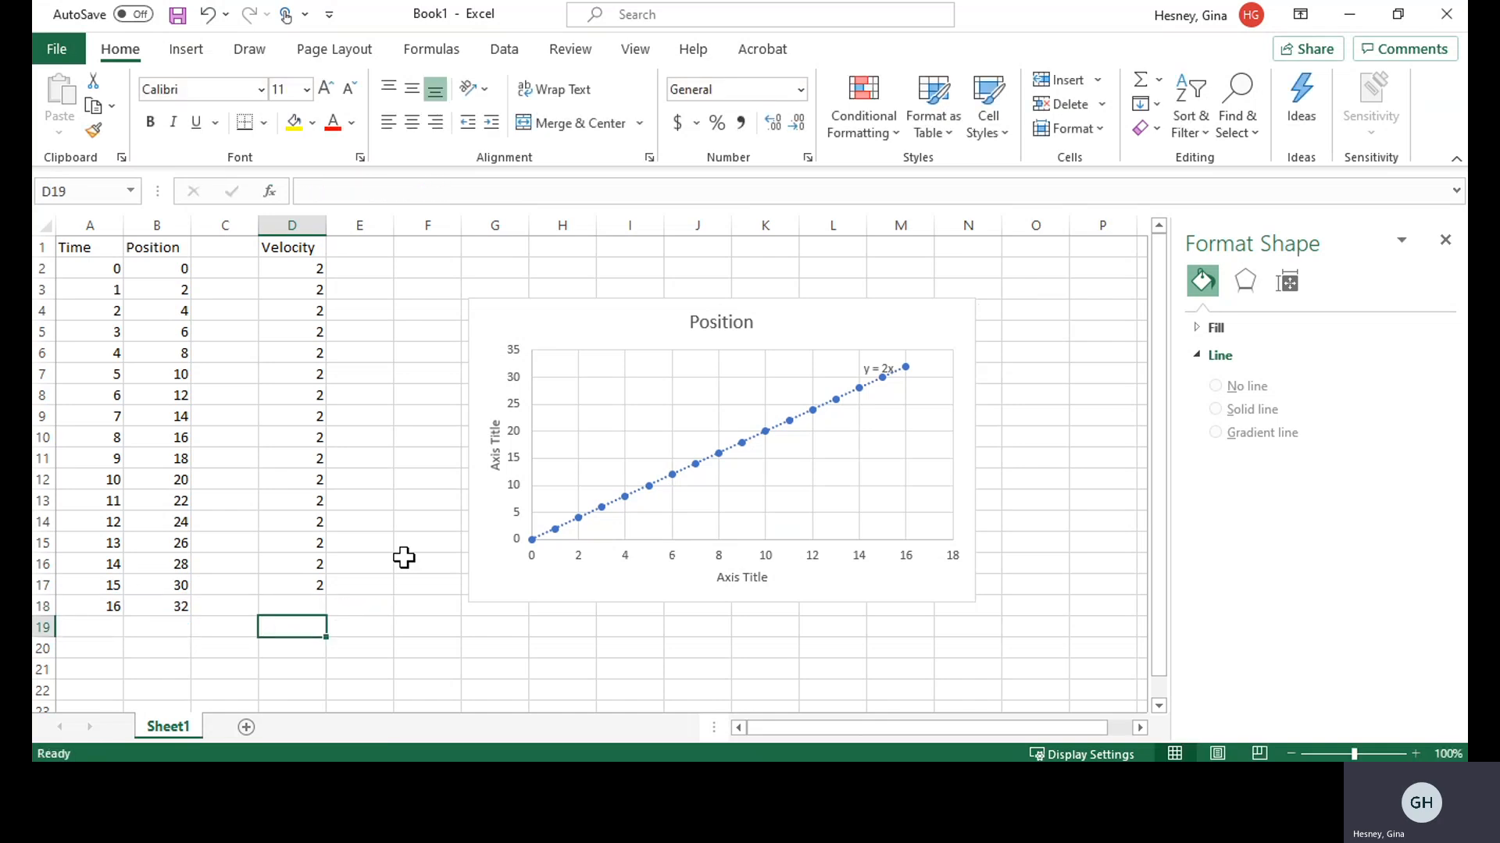
drag(301, 272, 288, 586)
drag(158, 269, 151, 602)
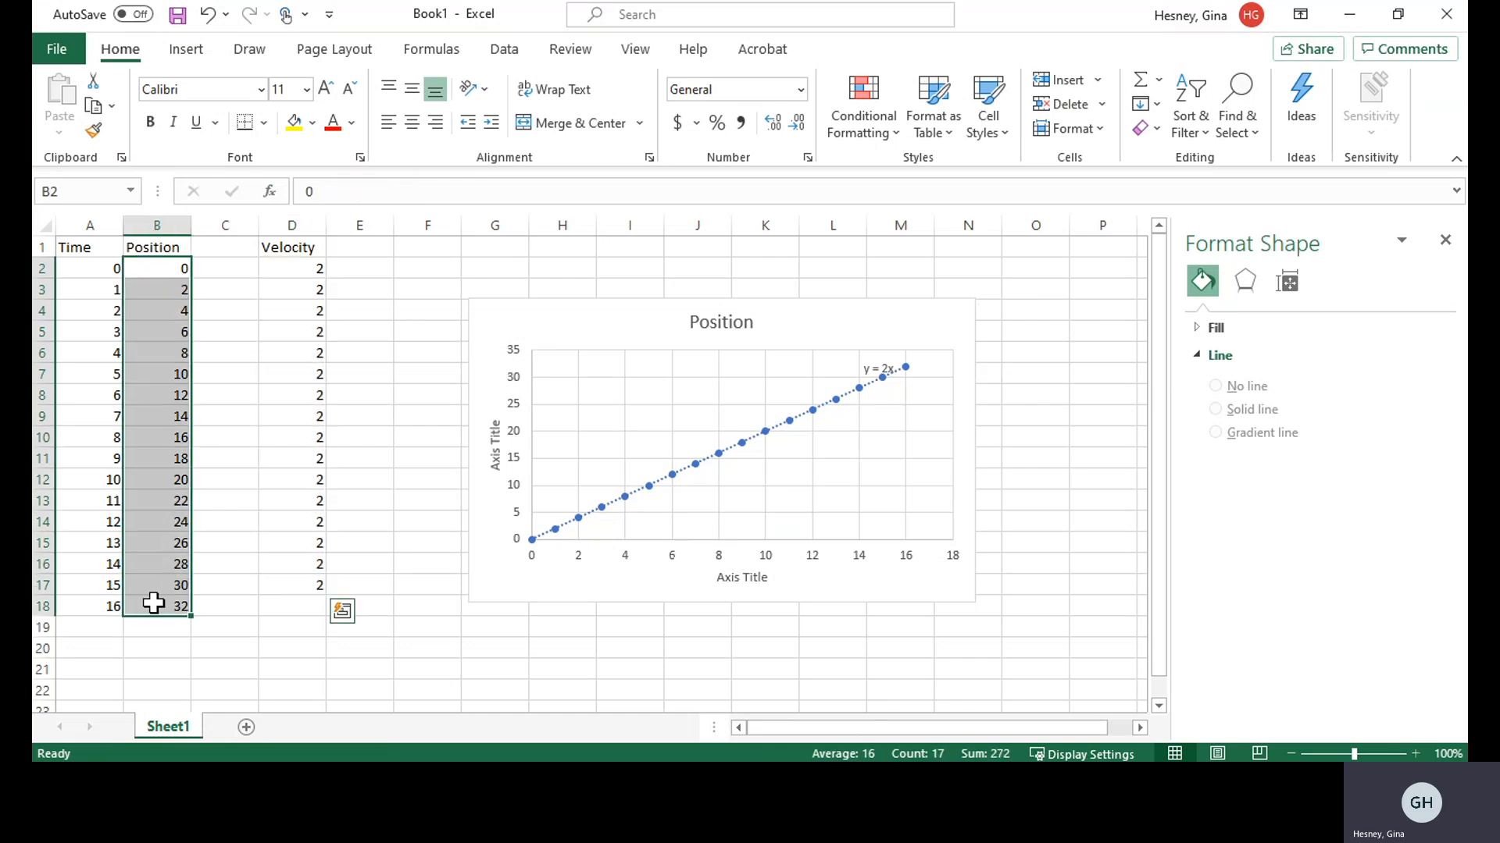
click(299, 271)
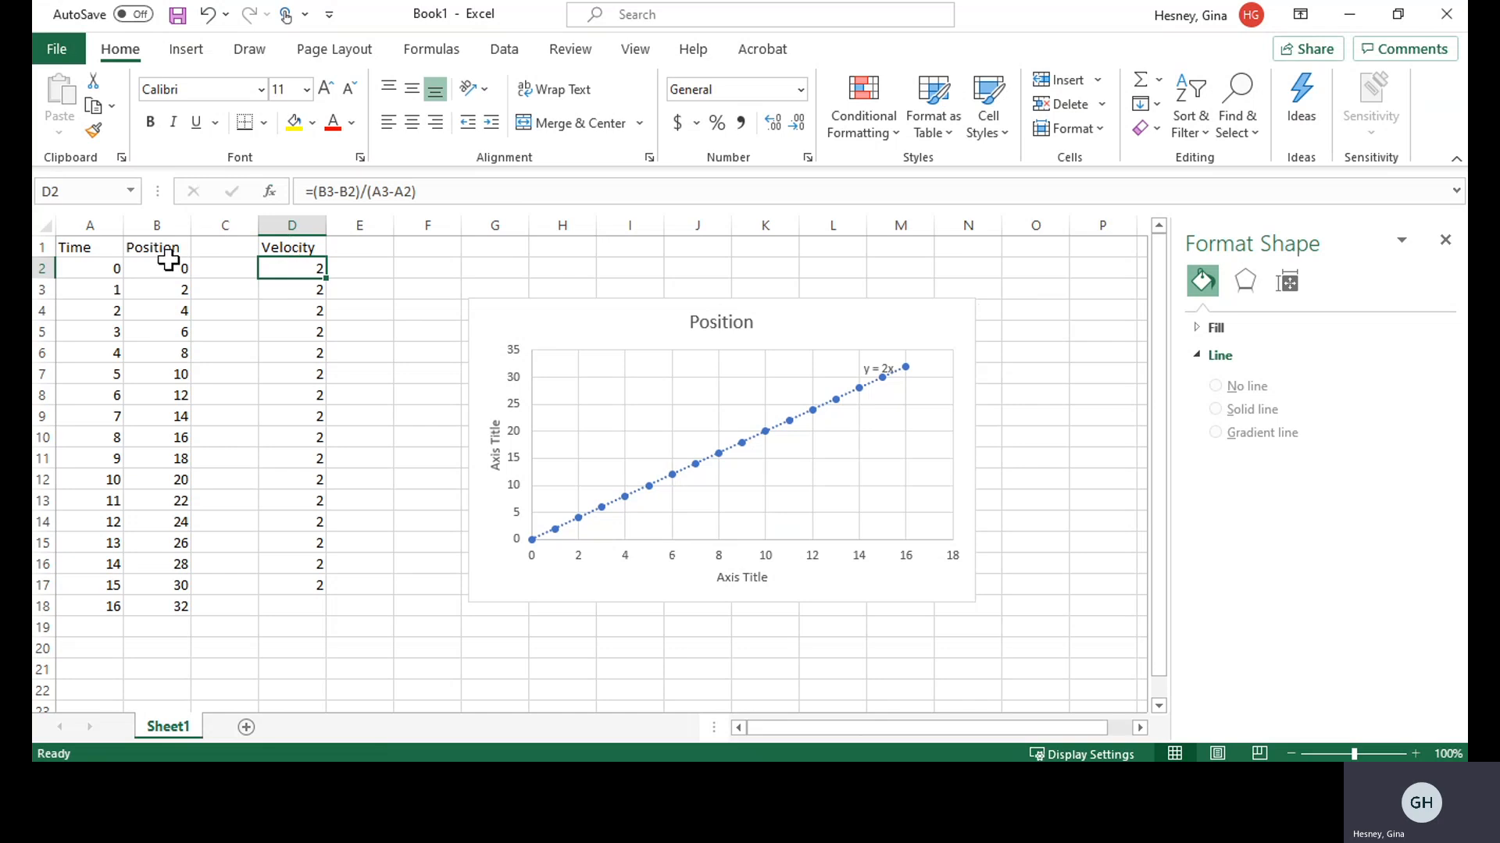
drag(90, 248, 86, 332)
drag(64, 477, 78, 578)
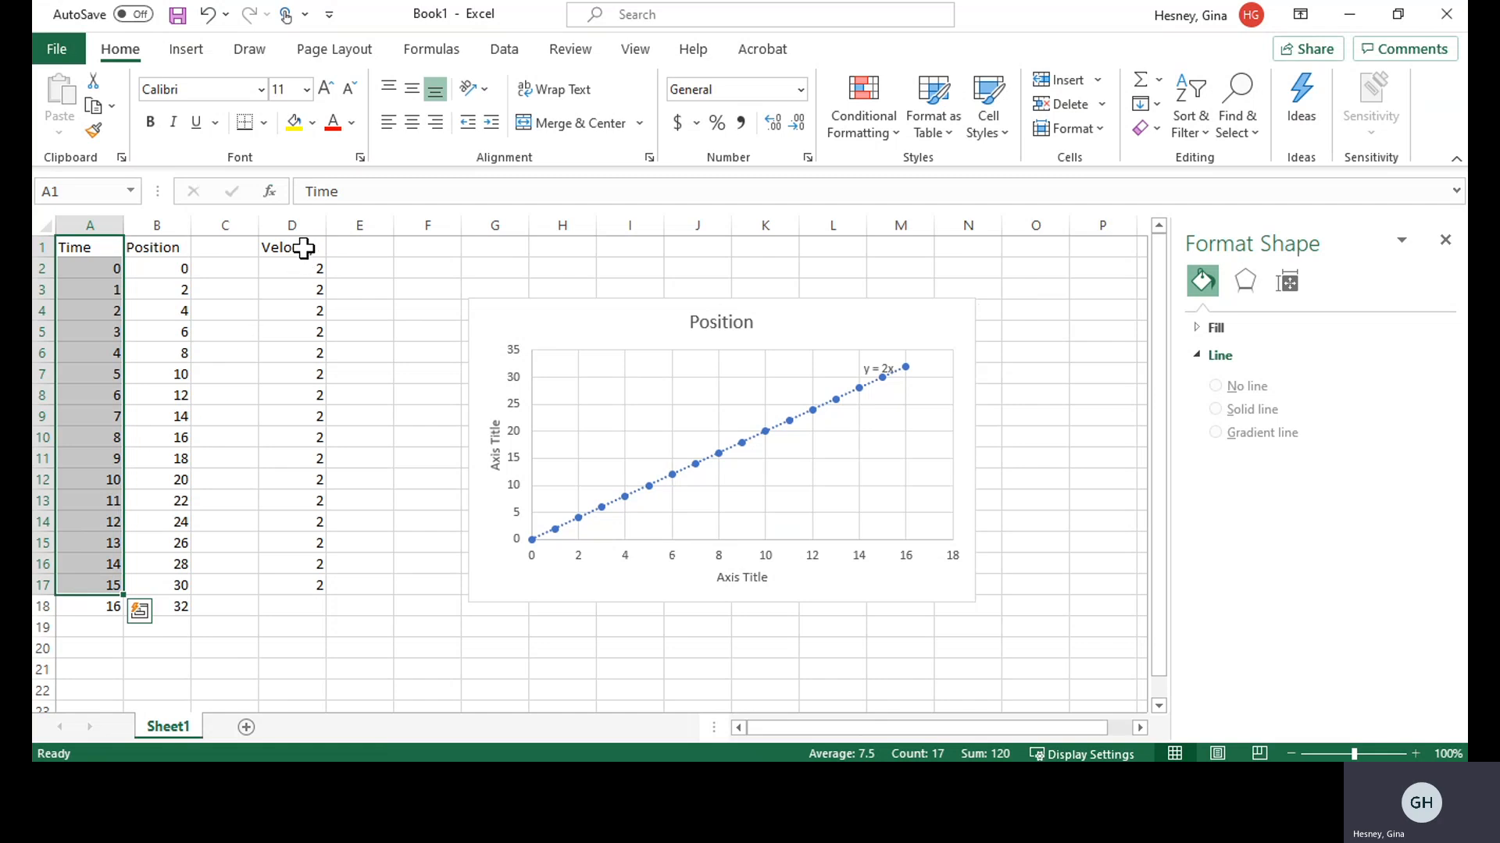
drag(304, 248, 301, 576)
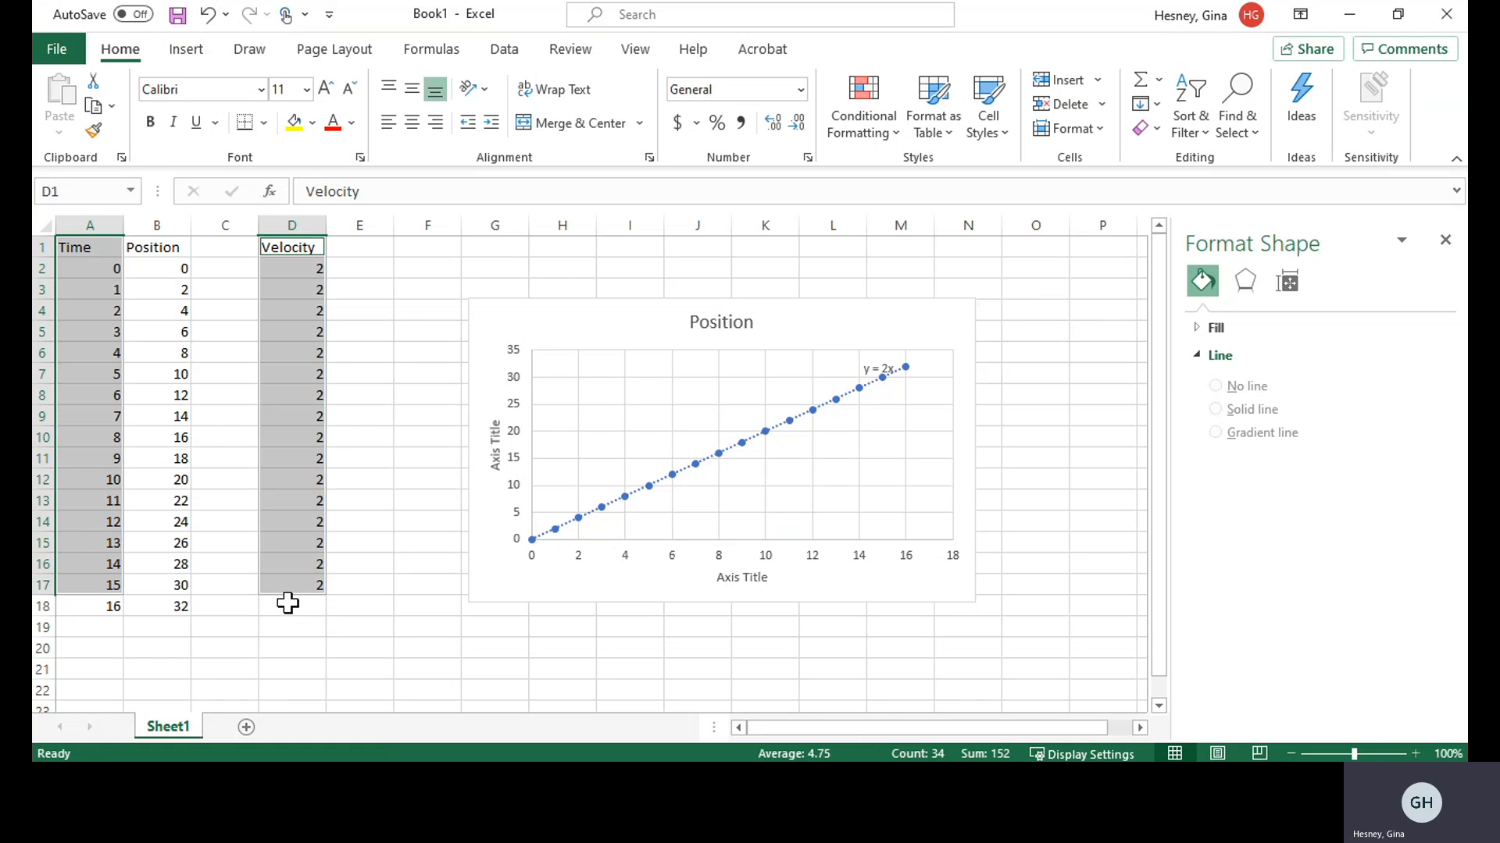
click(284, 613)
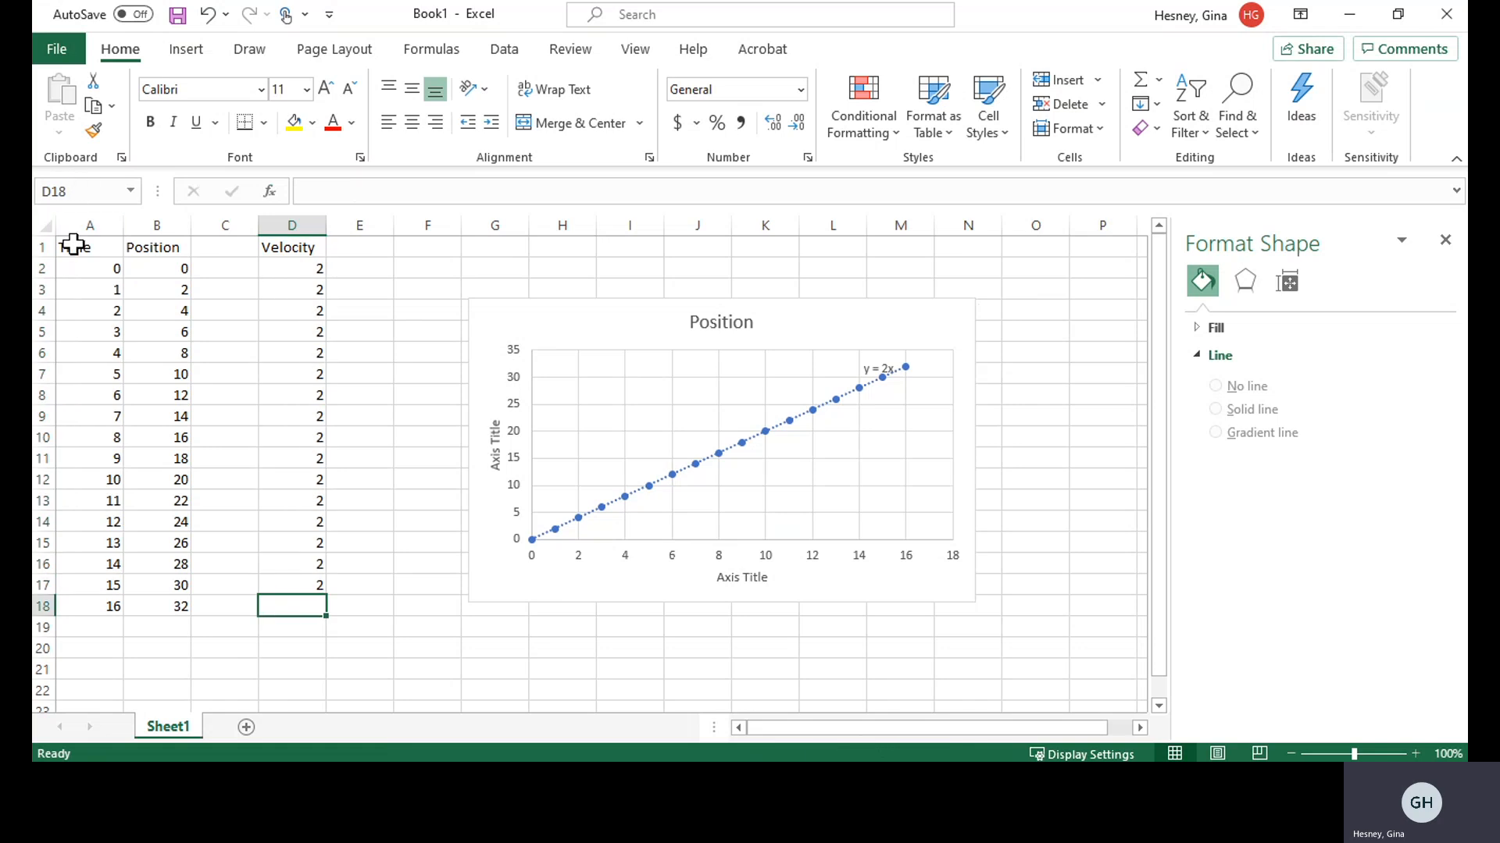
Copy the Time data in A1:A17 into column C, starting at C1.
drag(73, 245, 70, 589)
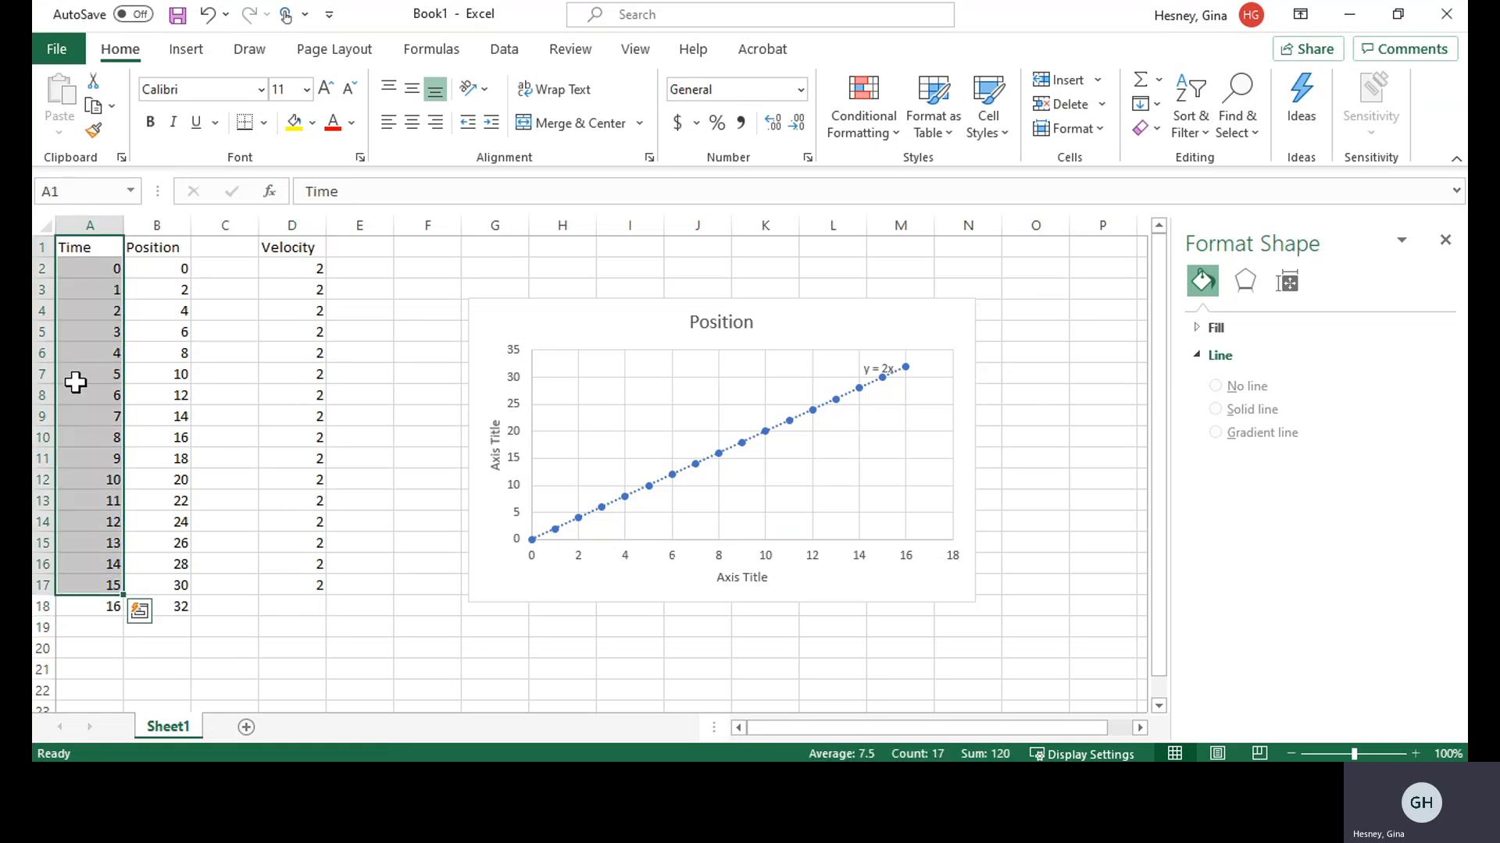
key(ctrl+c)
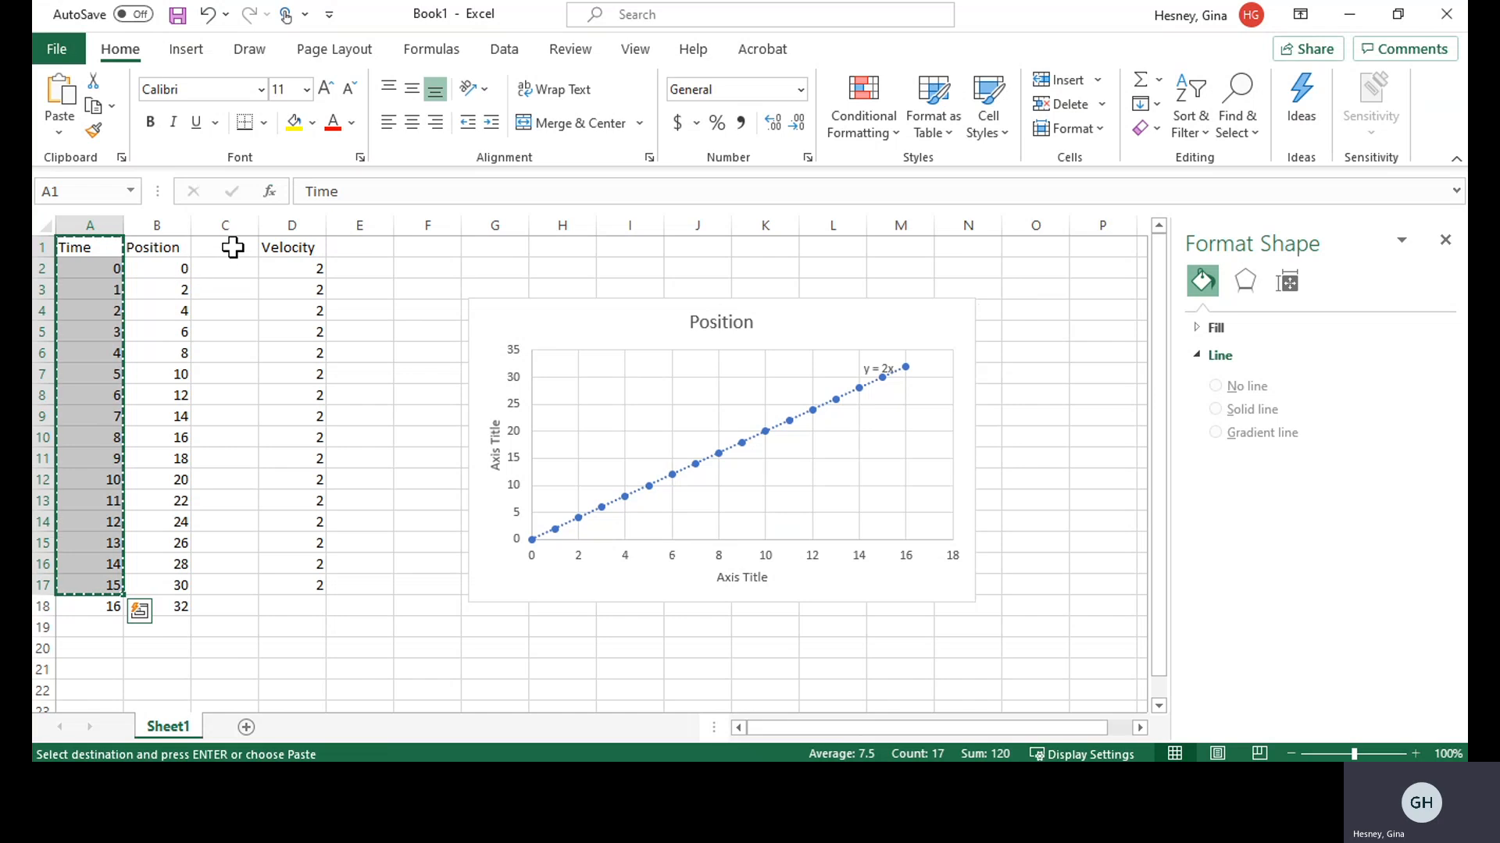
click(230, 247)
key(ctrl+v)
Insert a markers-only scatter chart from the Time and Velocity data in C1:D17 and select its title.
drag(227, 246, 289, 583)
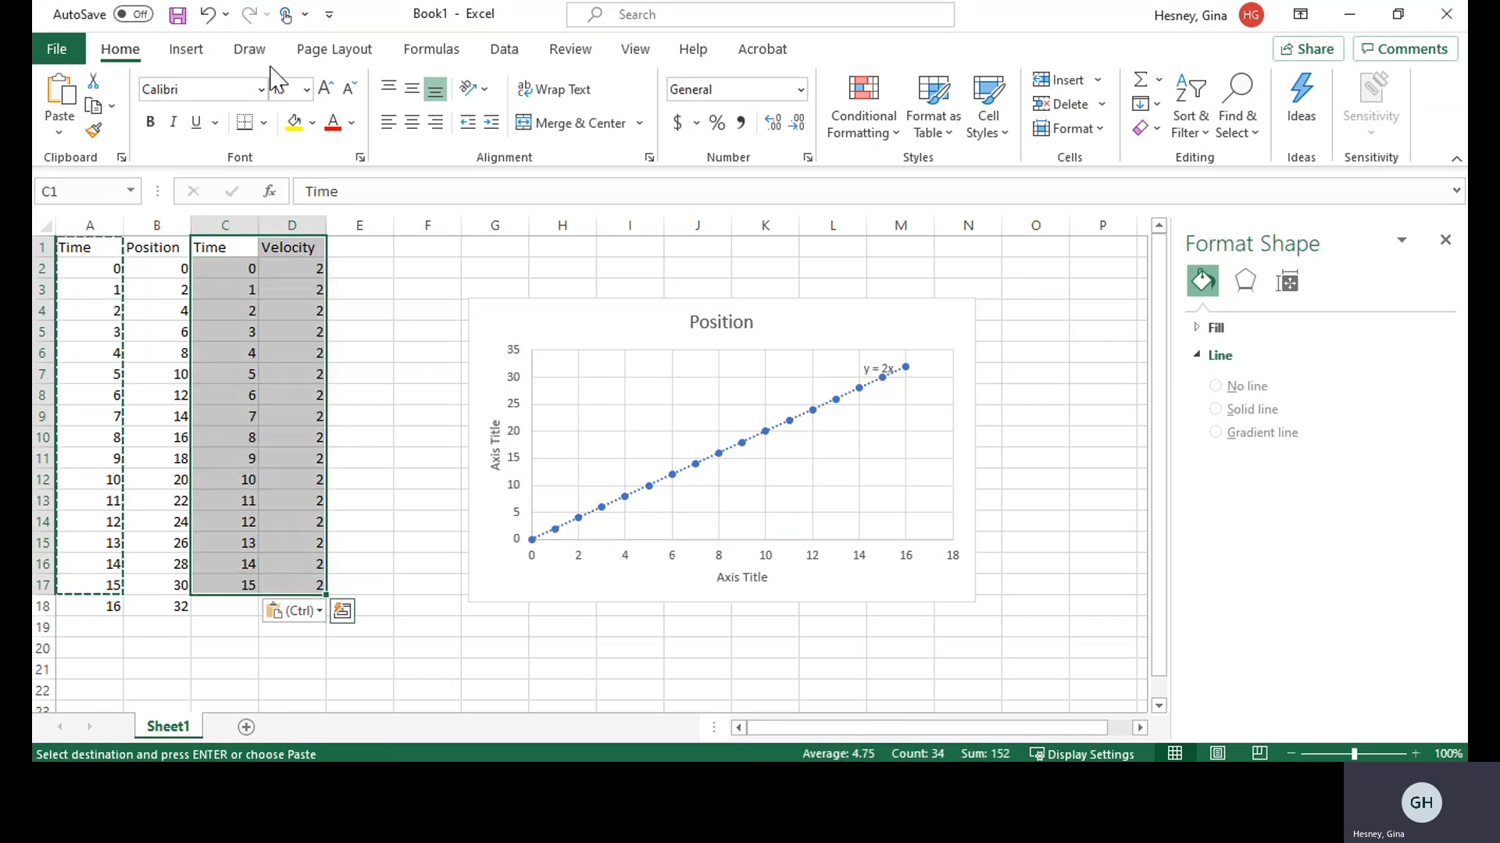
click(185, 50)
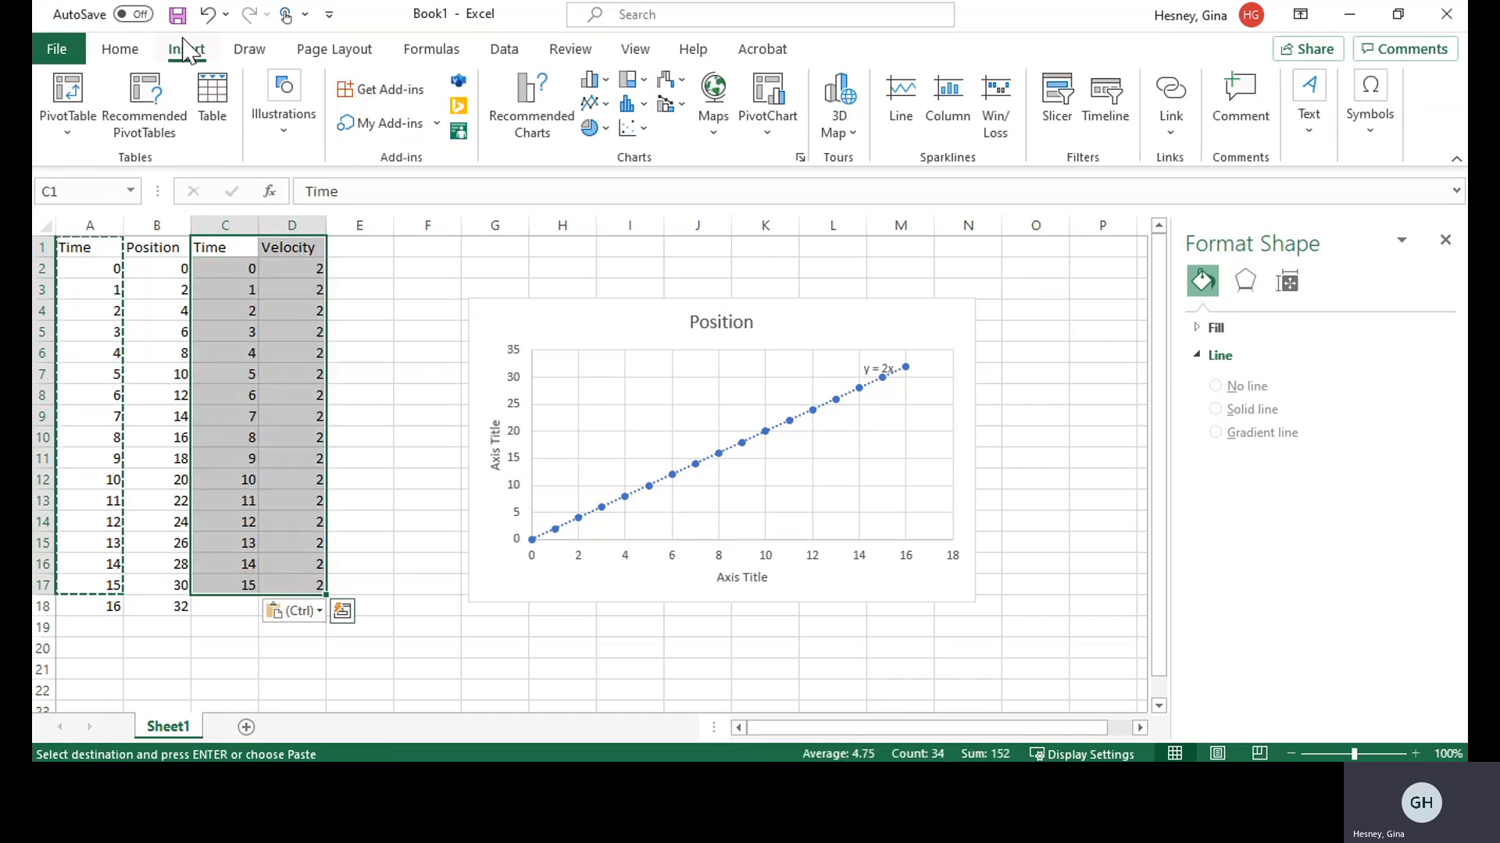
click(628, 130)
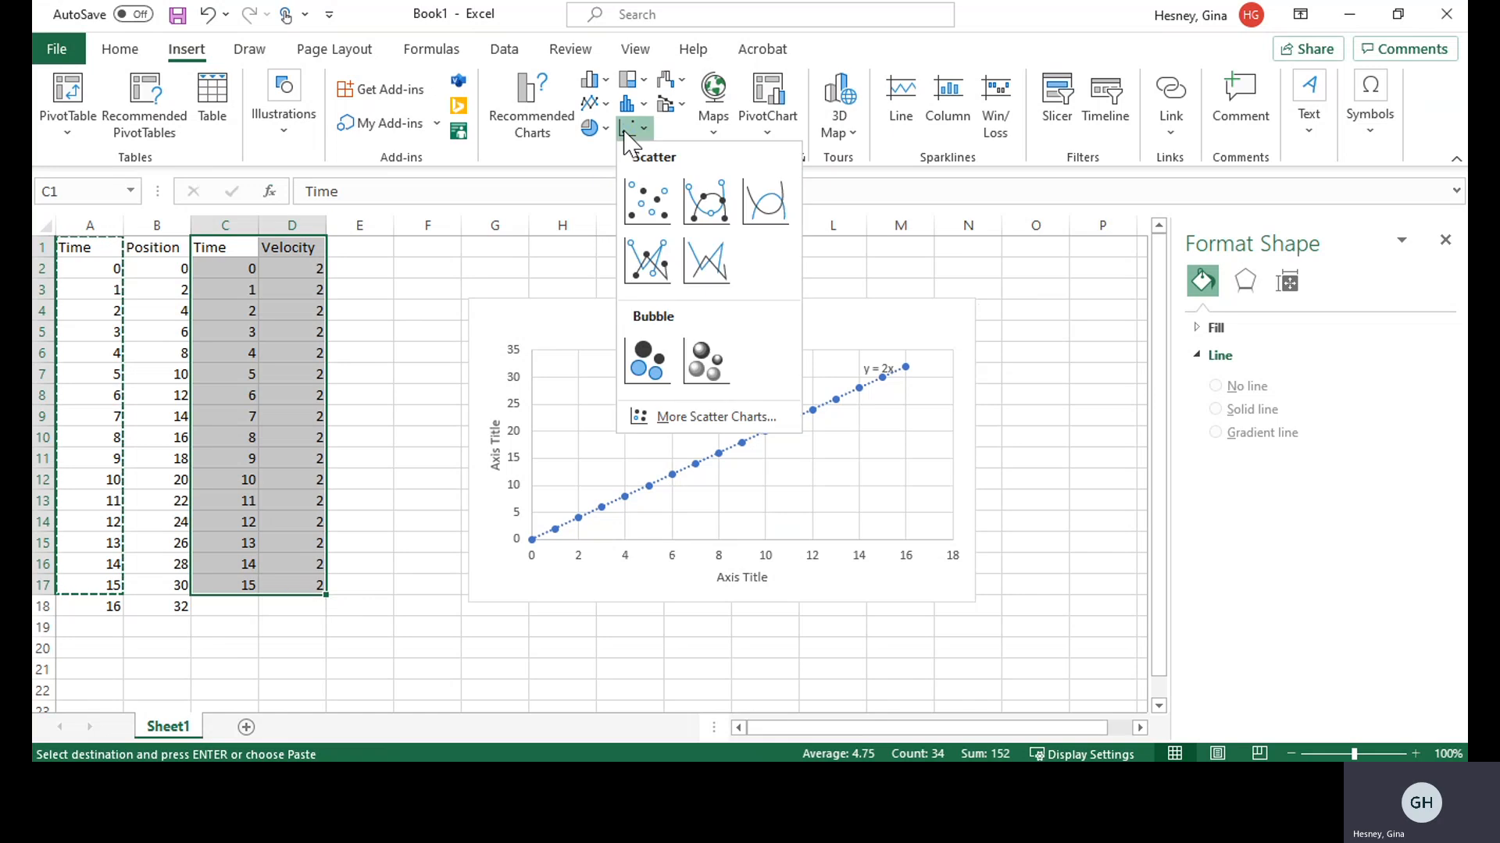
click(647, 200)
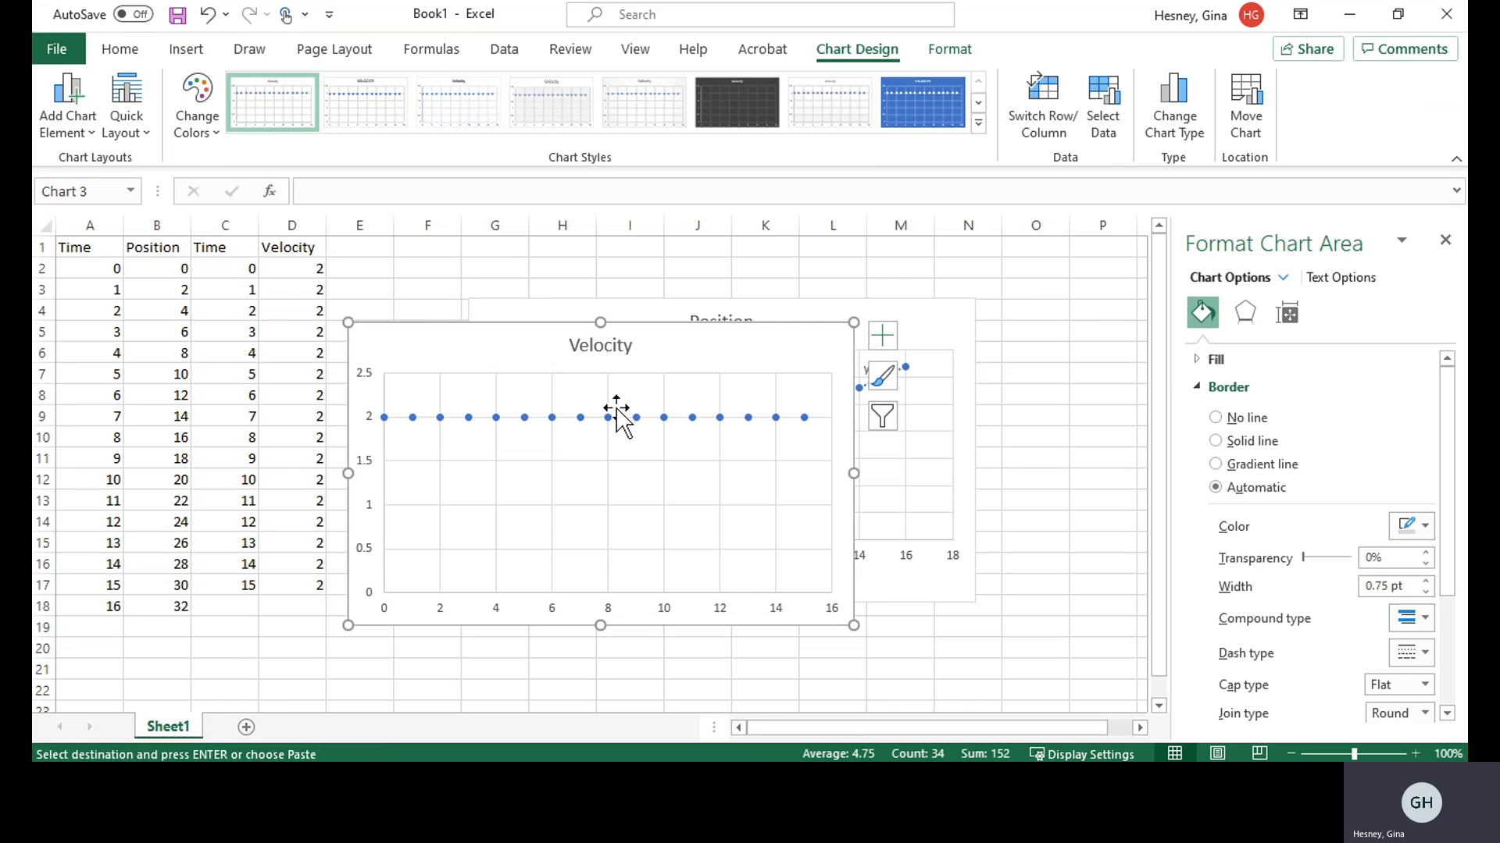
click(620, 345)
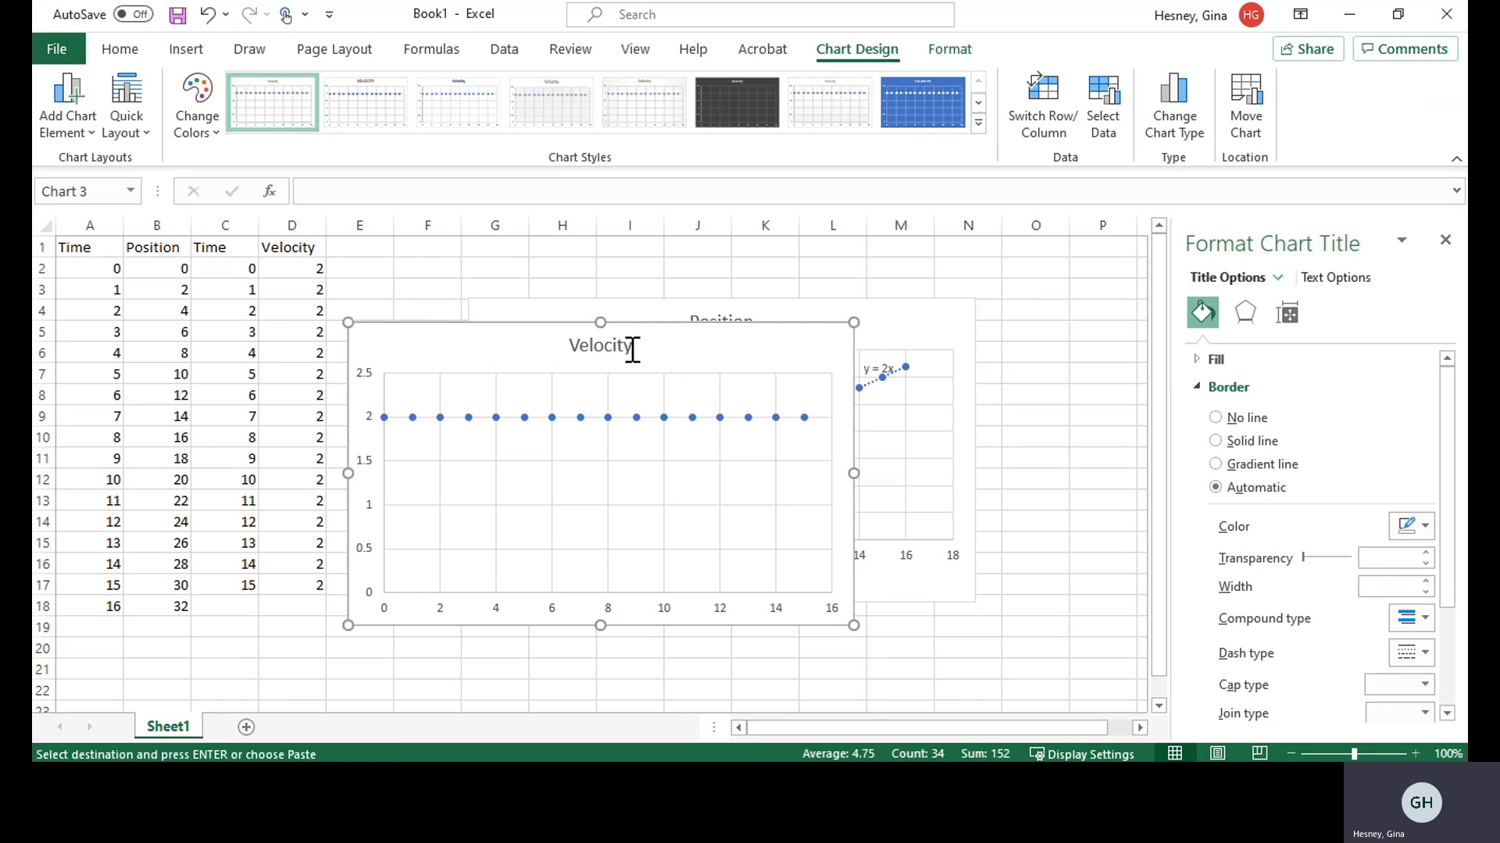
Add axis titles and a trendline to the Velocity chart.
click(672, 352)
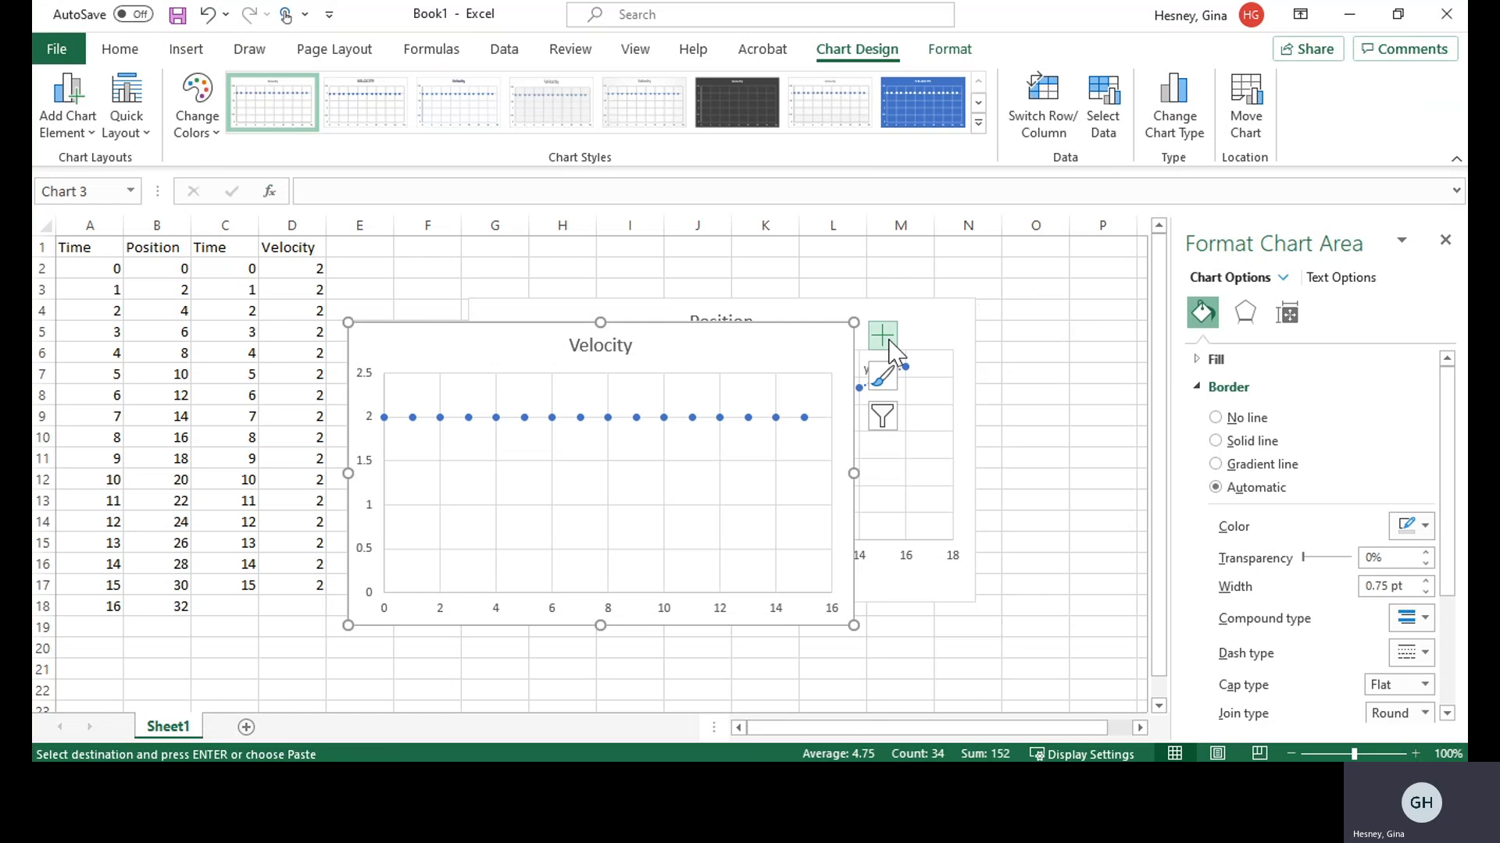
click(891, 341)
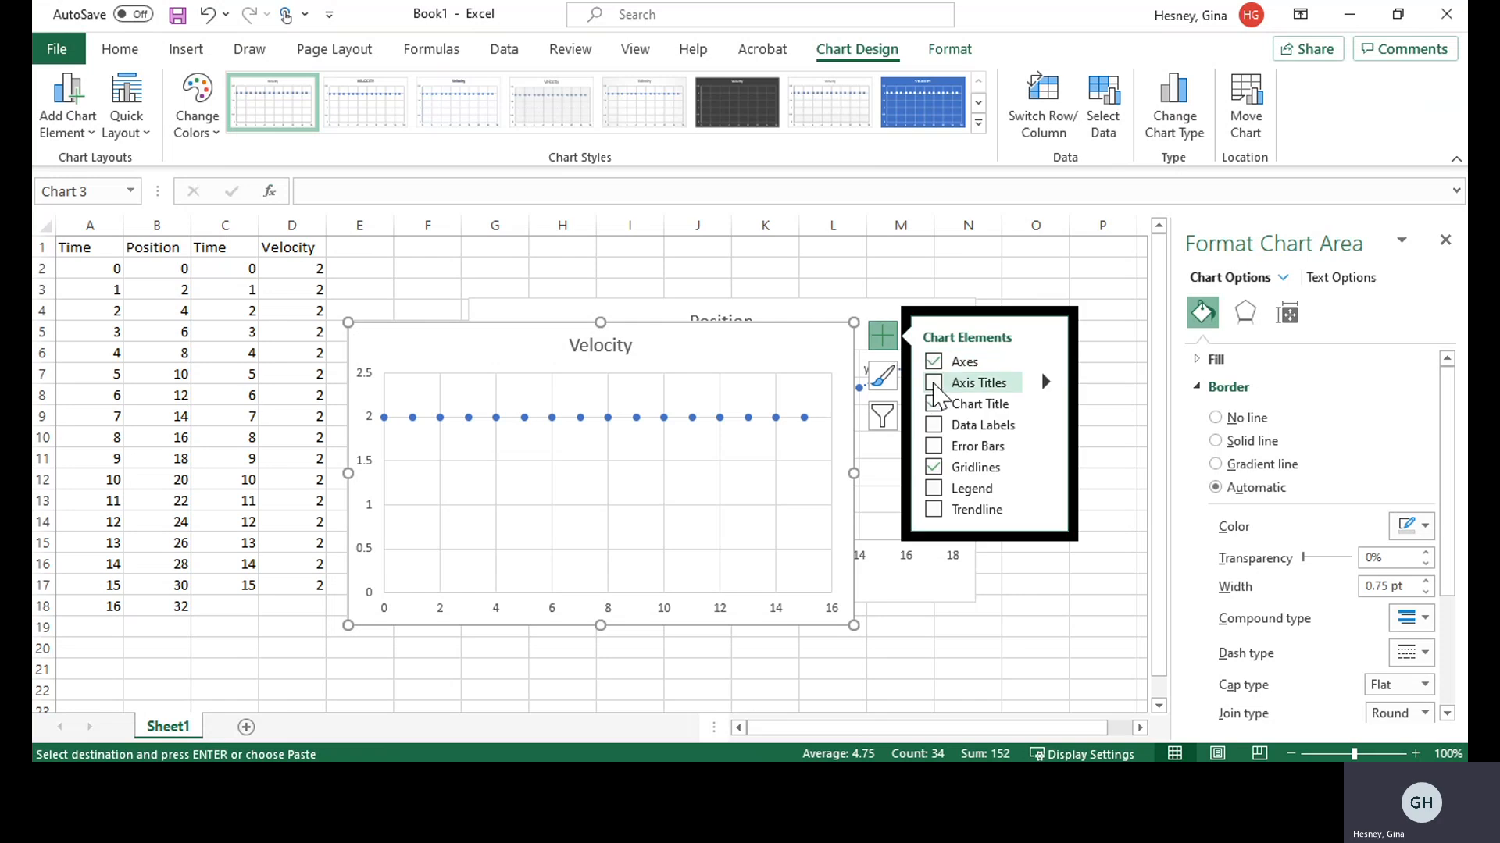
click(934, 384)
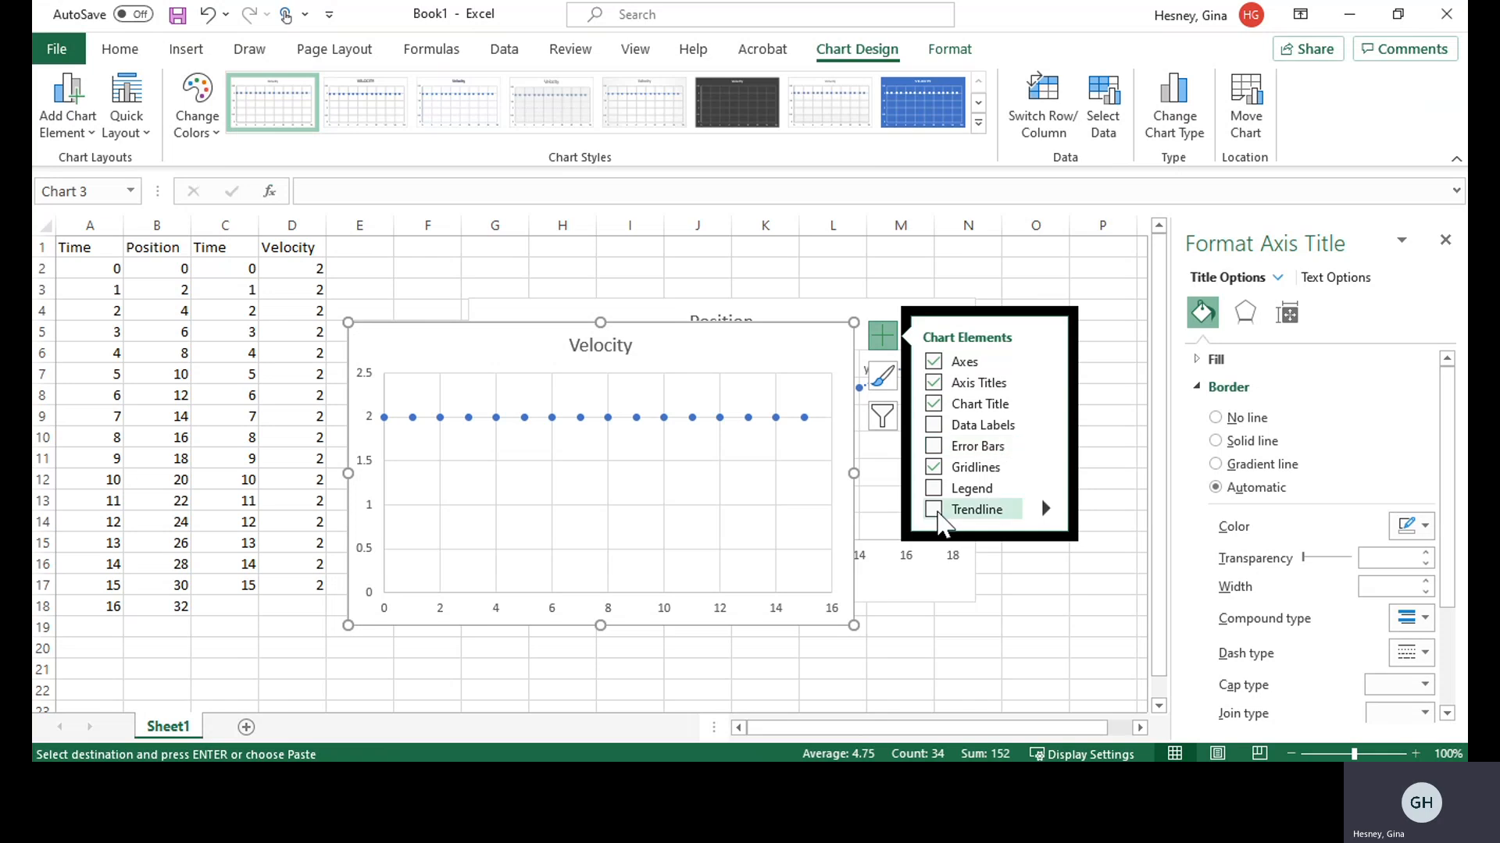
click(935, 512)
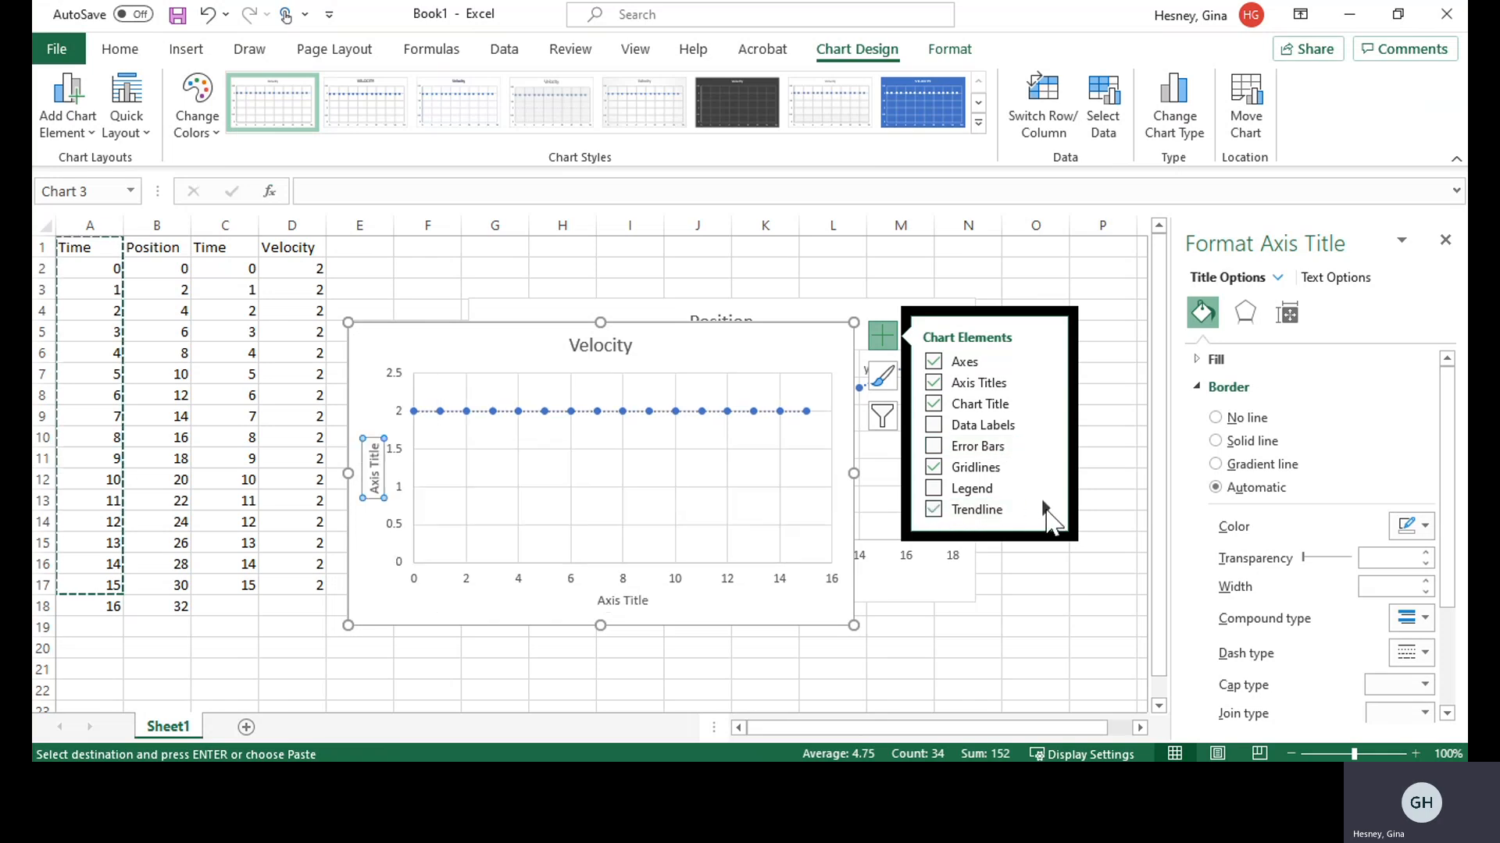
Display the linear trendline's equation on the Velocity chart and place its label just above the line.
click(1045, 510)
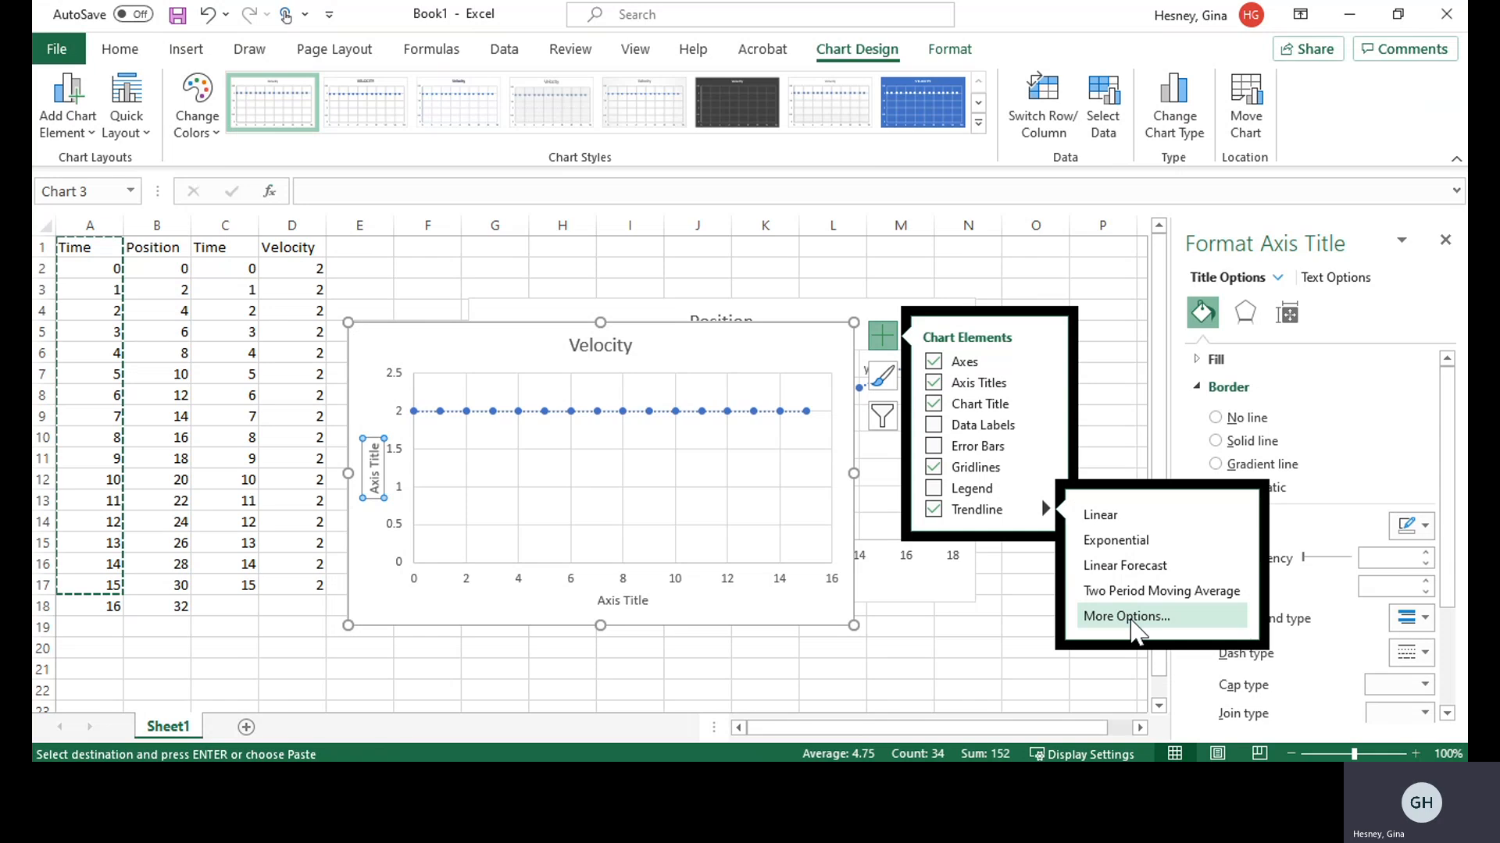
click(1132, 617)
click(1287, 314)
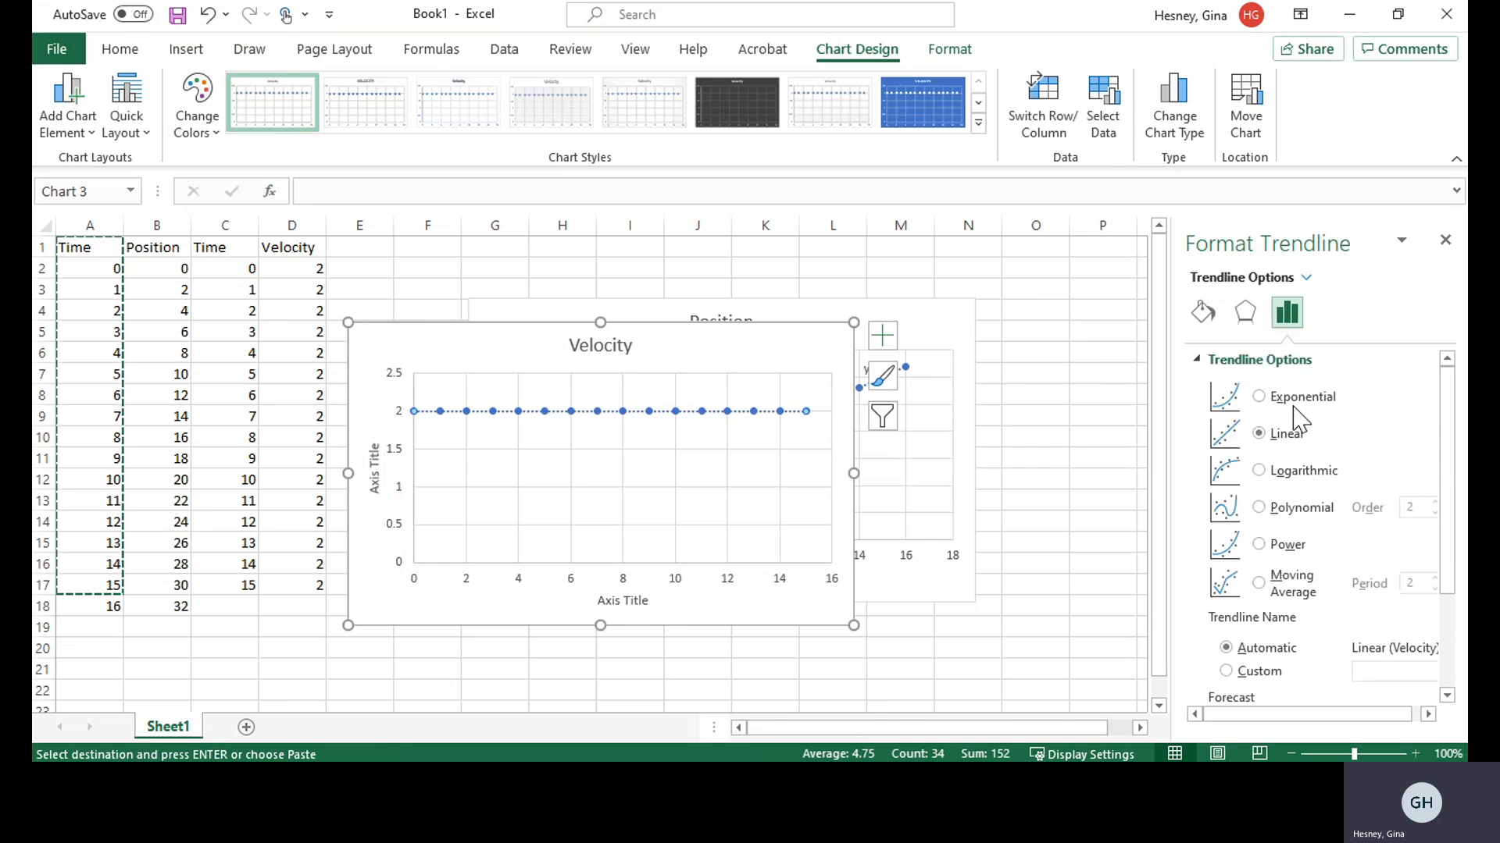
scroll(1288, 547, down, 3)
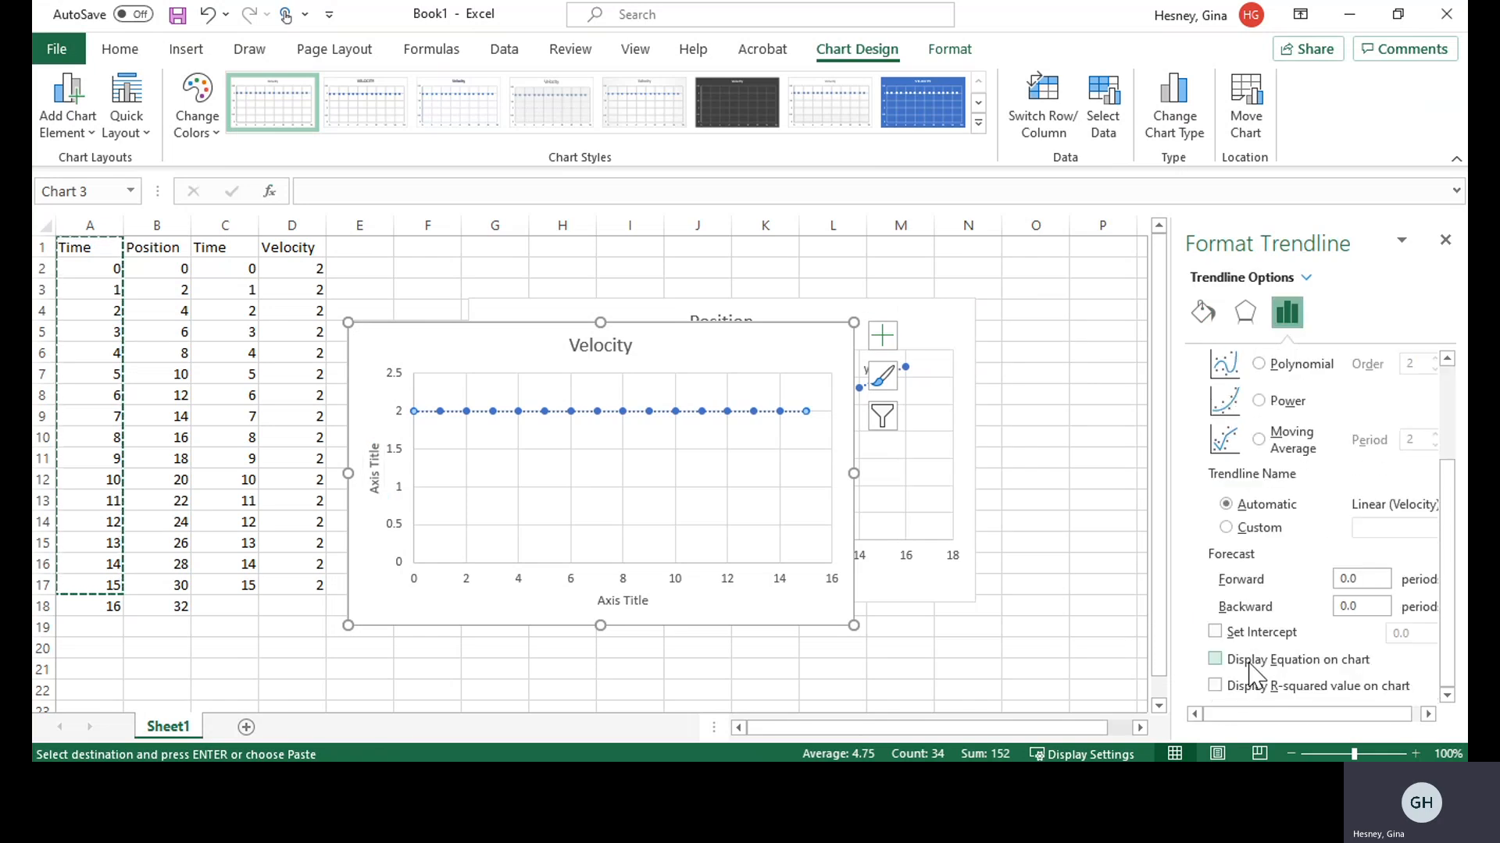
click(790, 407)
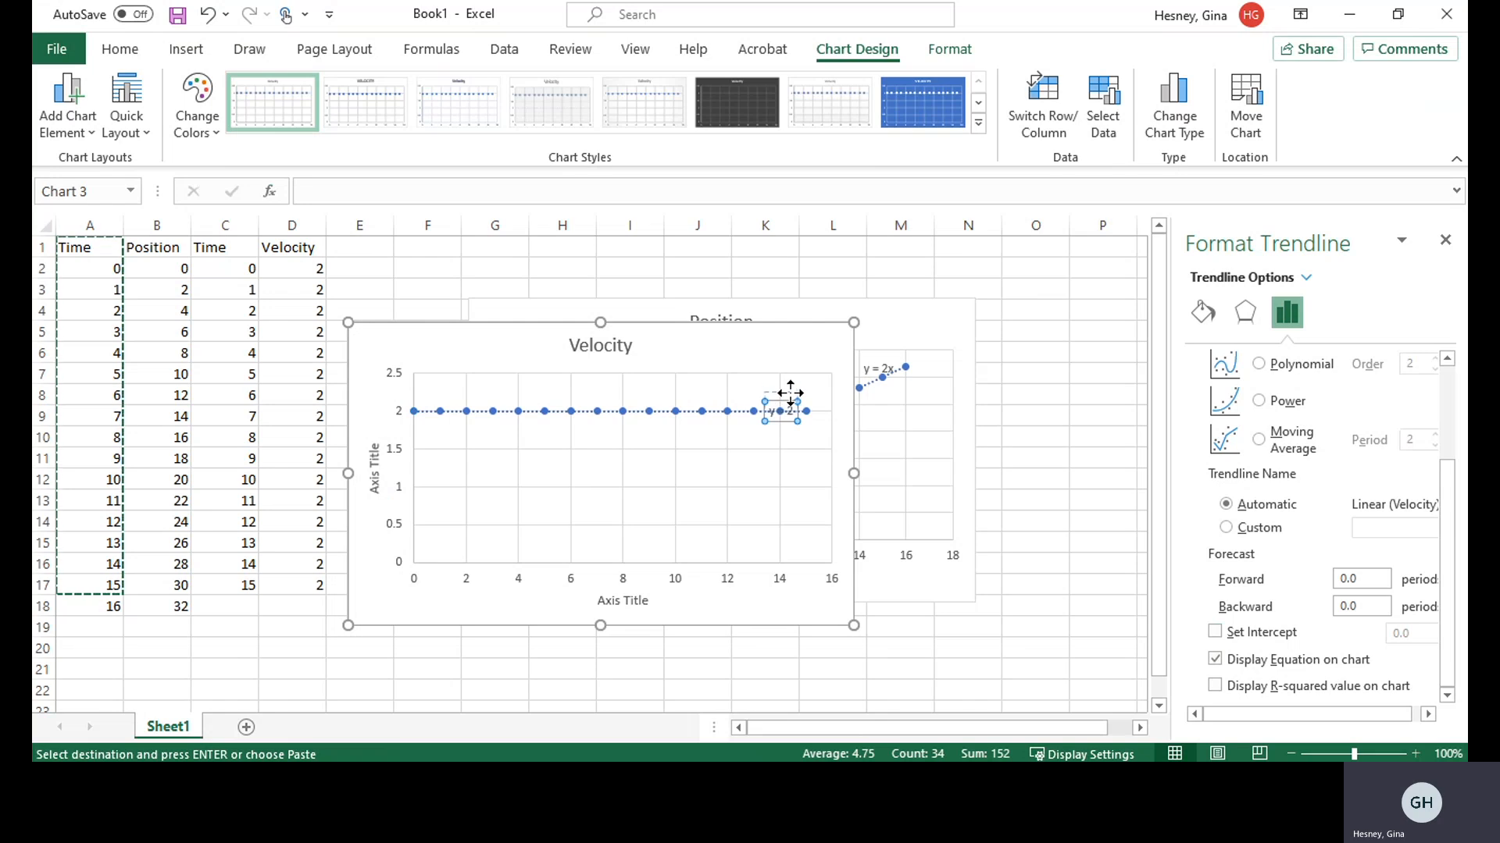
drag(790, 392, 789, 389)
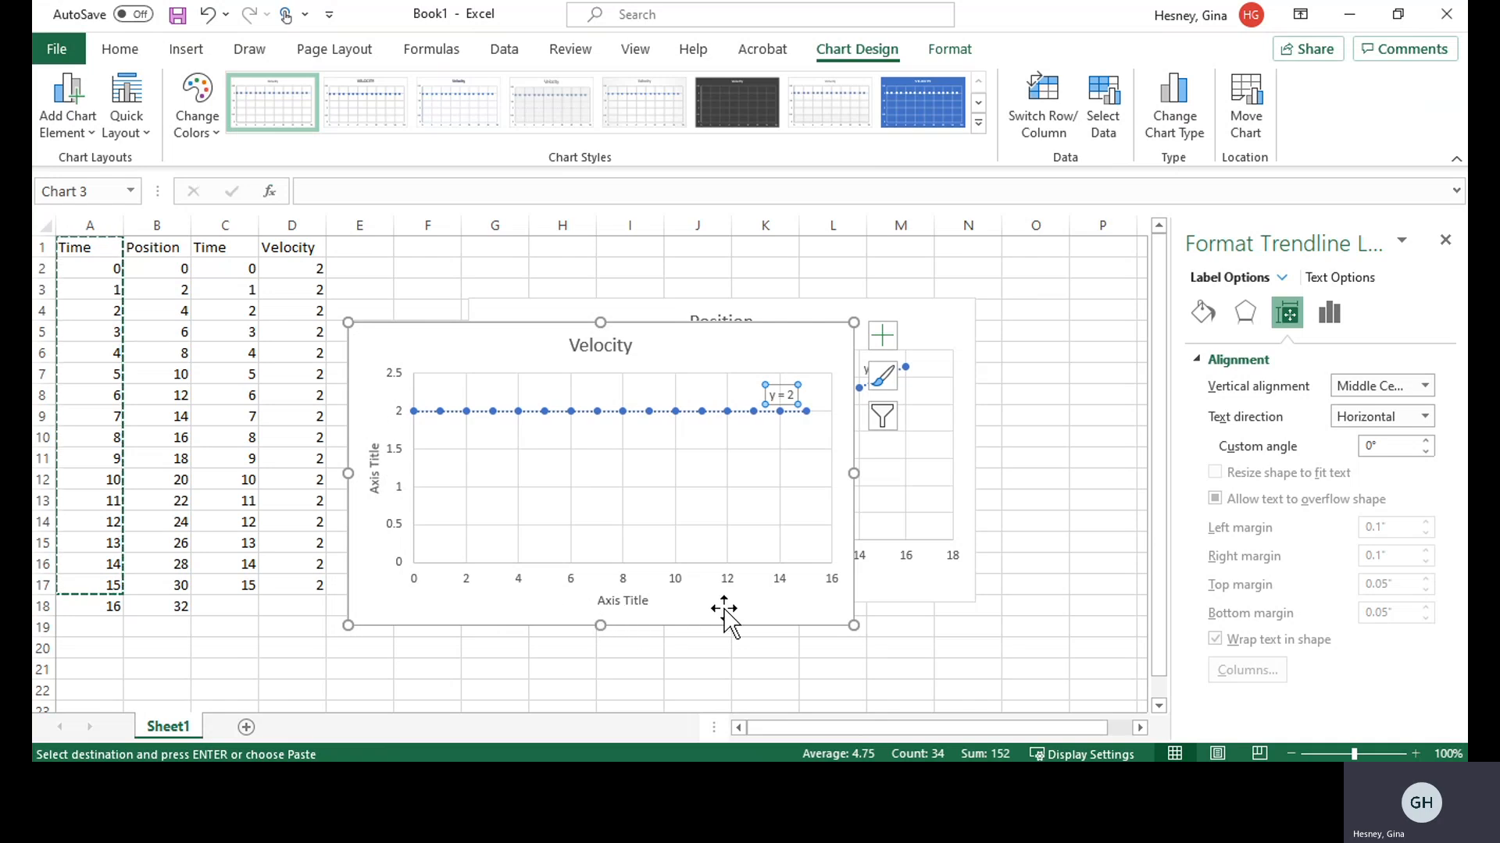
Move the Velocity and Position charts away from the data so that columns E to G are clear.
drag(460, 348, 682, 393)
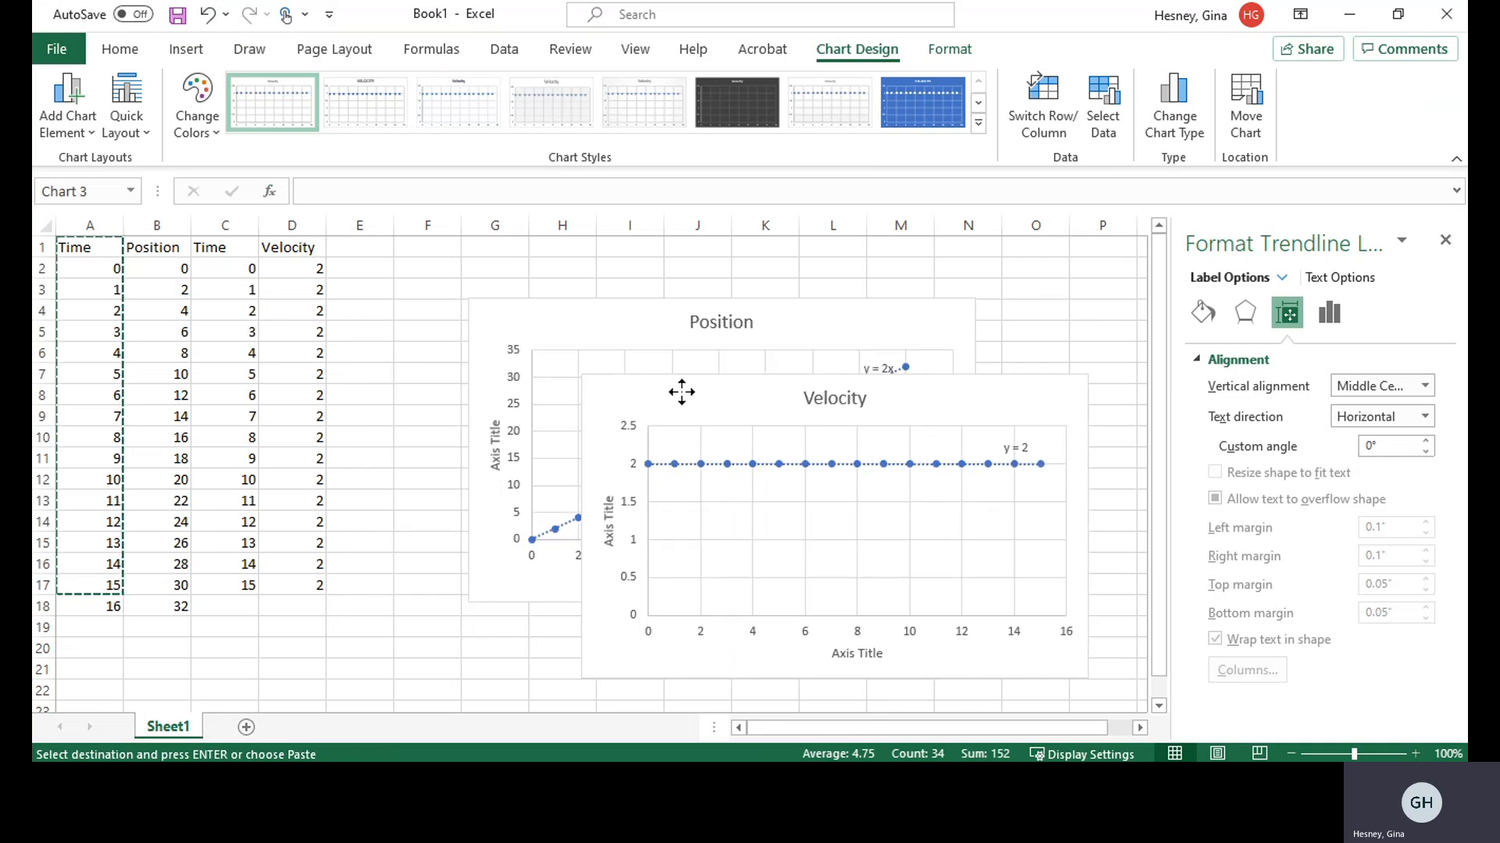
drag(602, 335, 763, 325)
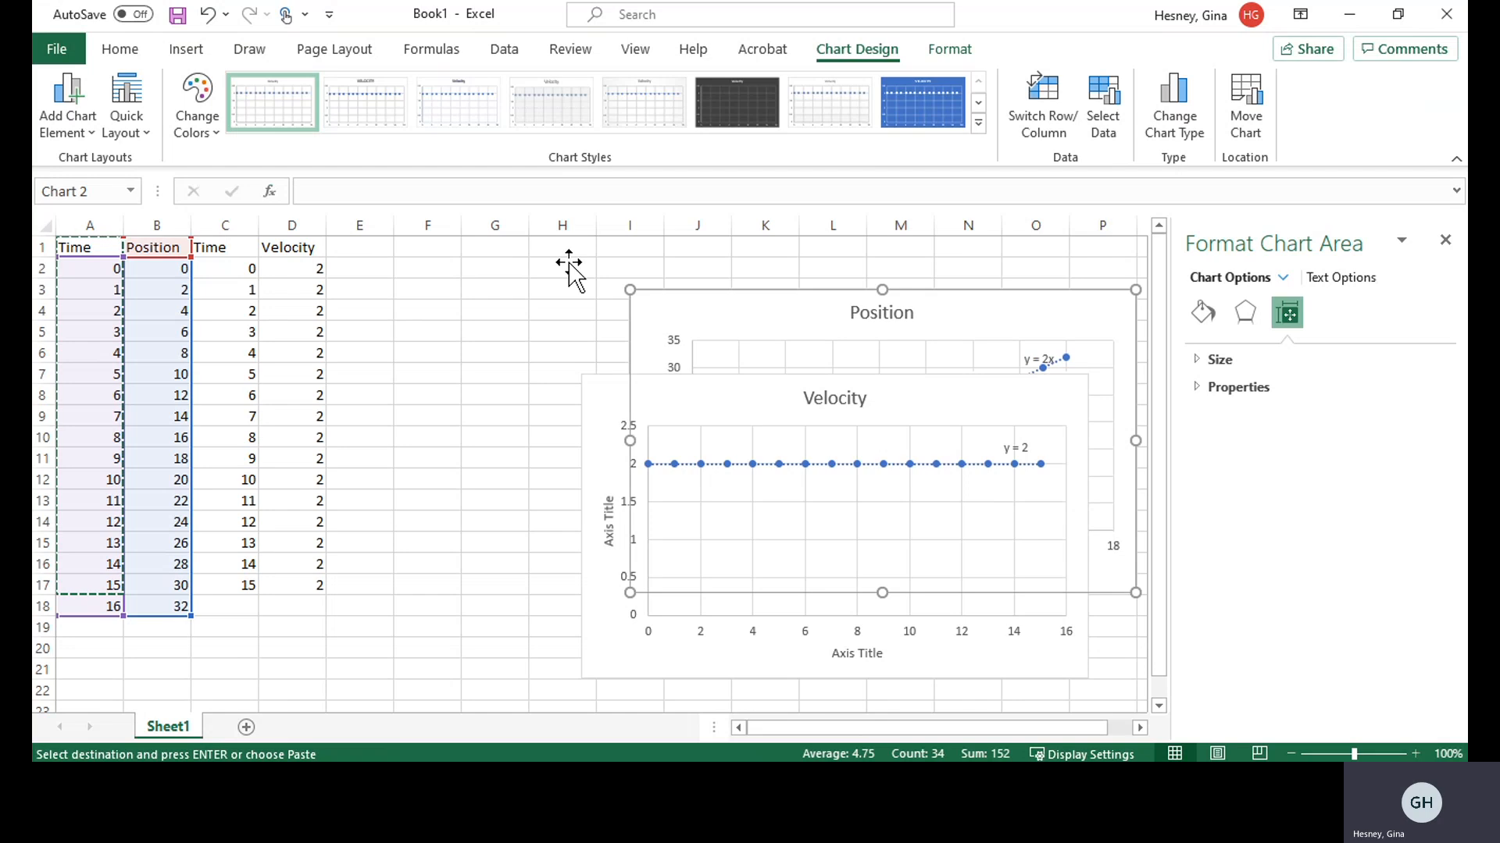
Enter the heading Acceleration in F1.
click(410, 252)
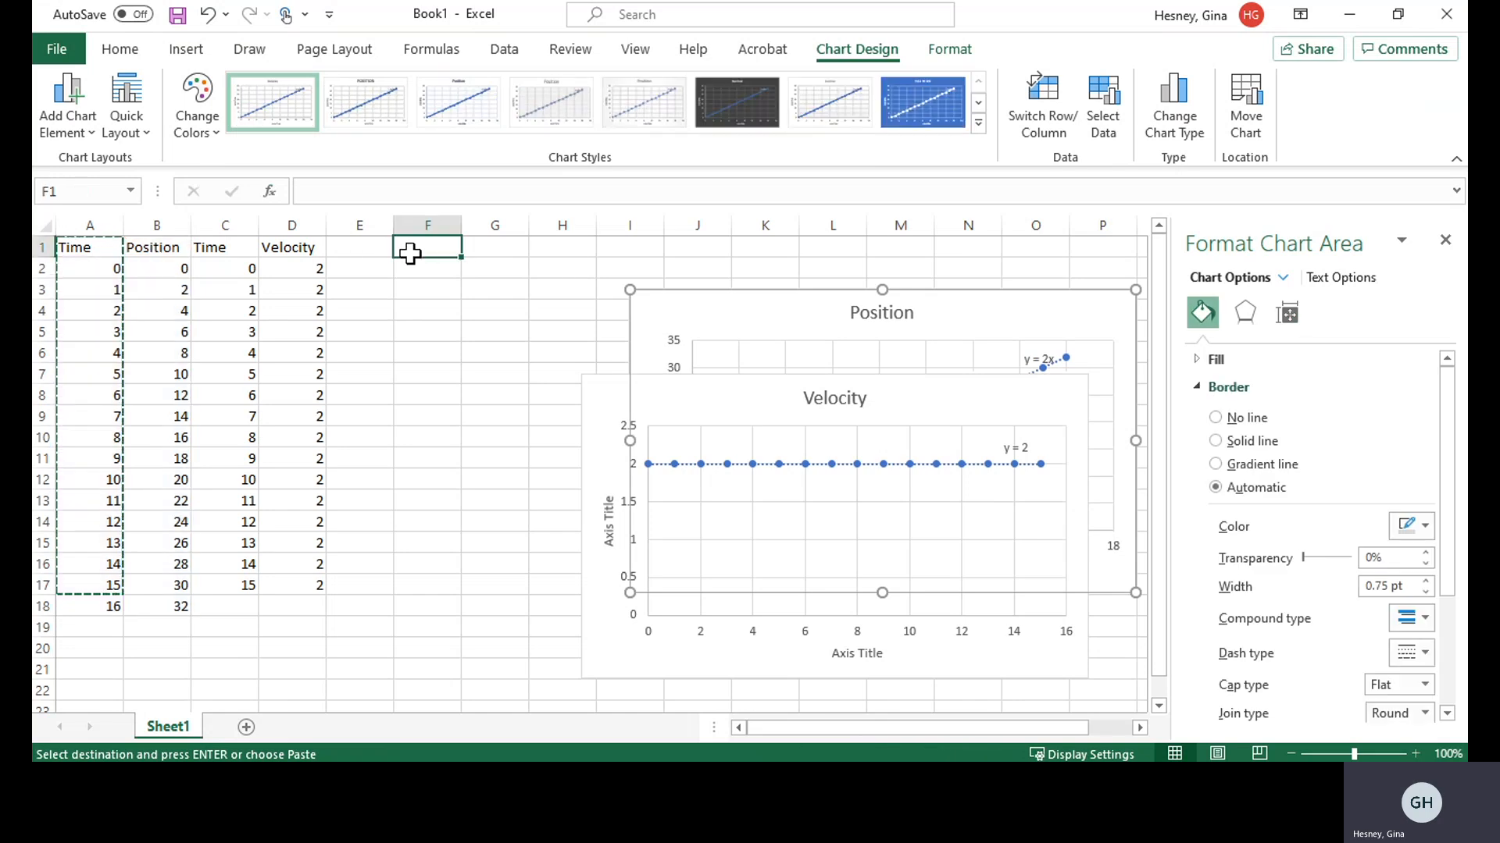
text(Acceleration)
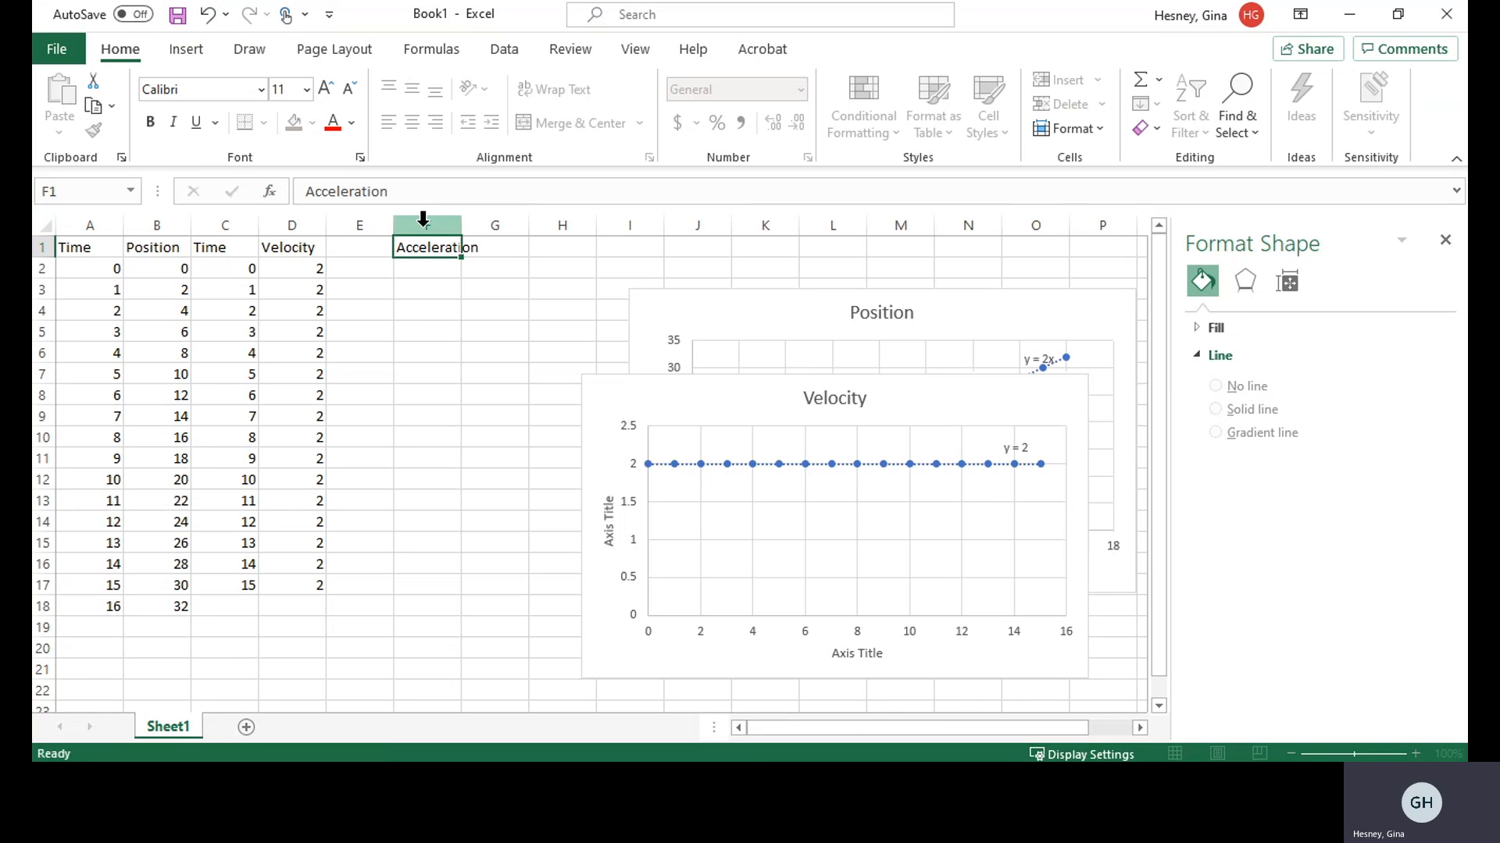
key(Return)
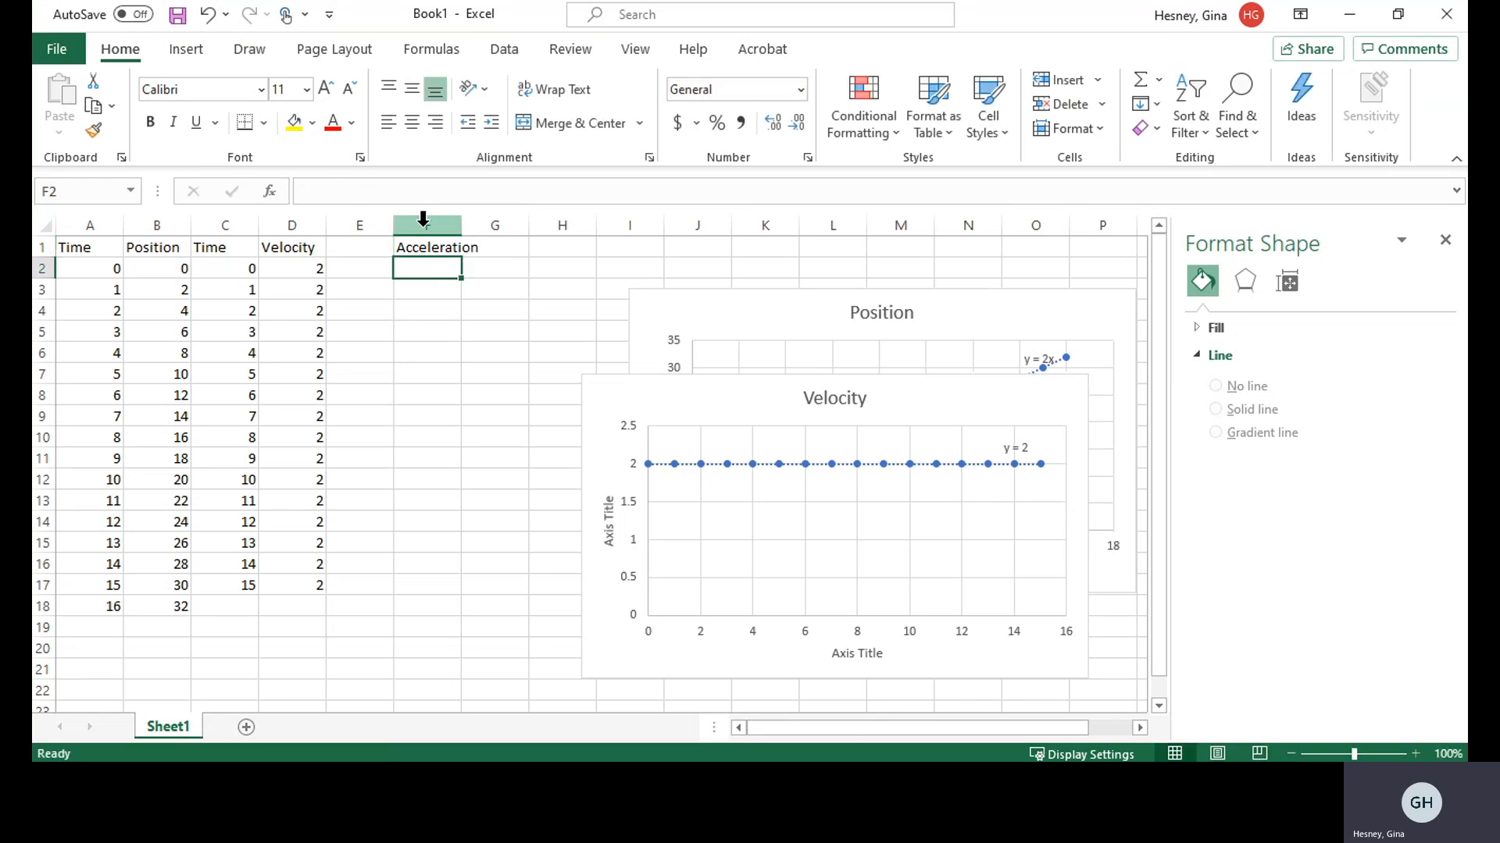
Enter the acceleration formula =(D3-D2)/(C3-C2) in F2.
text(=()
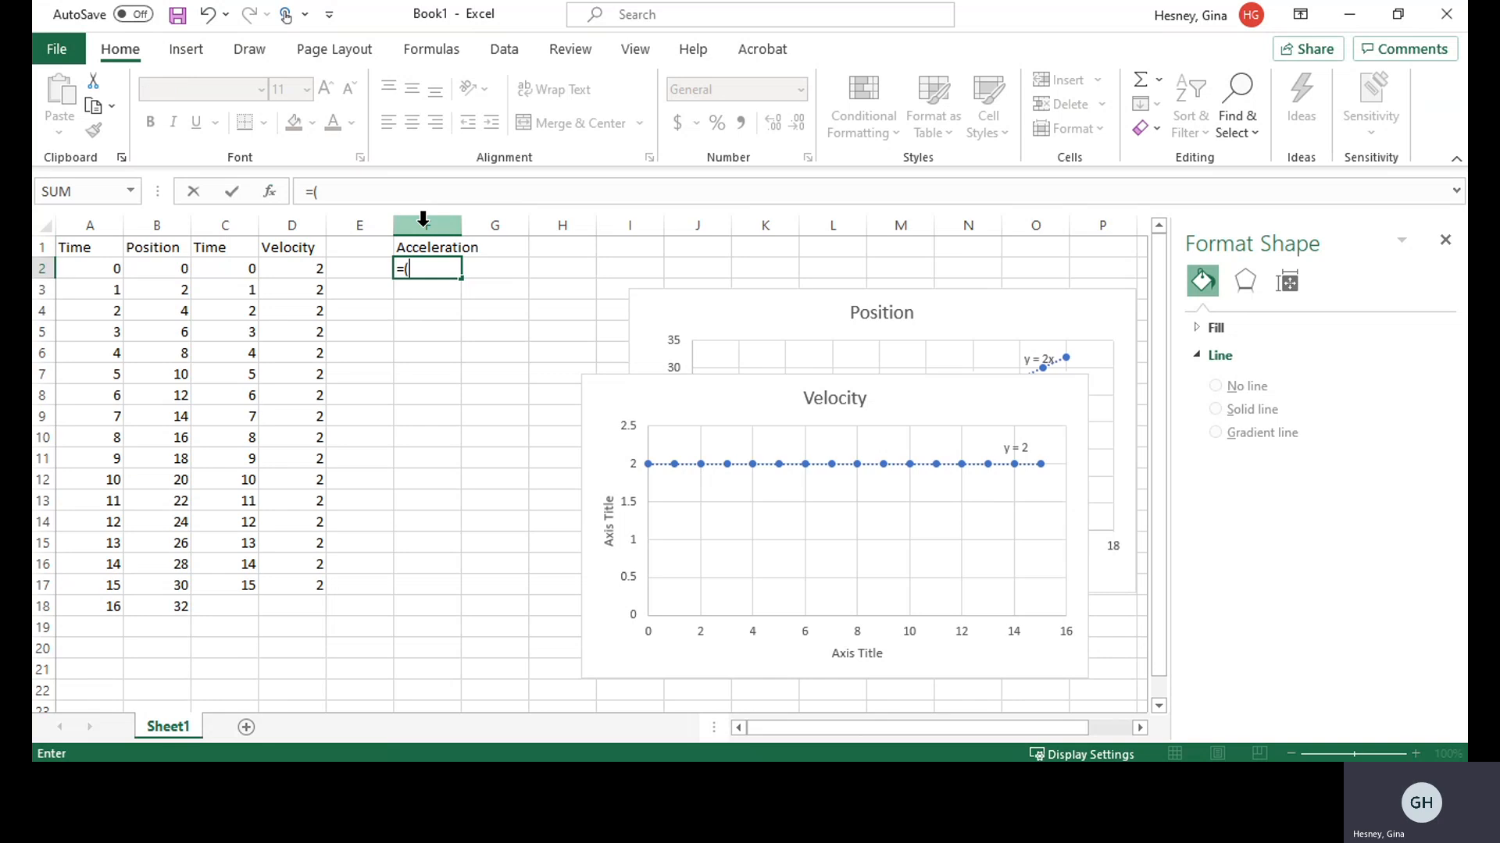
click(281, 290)
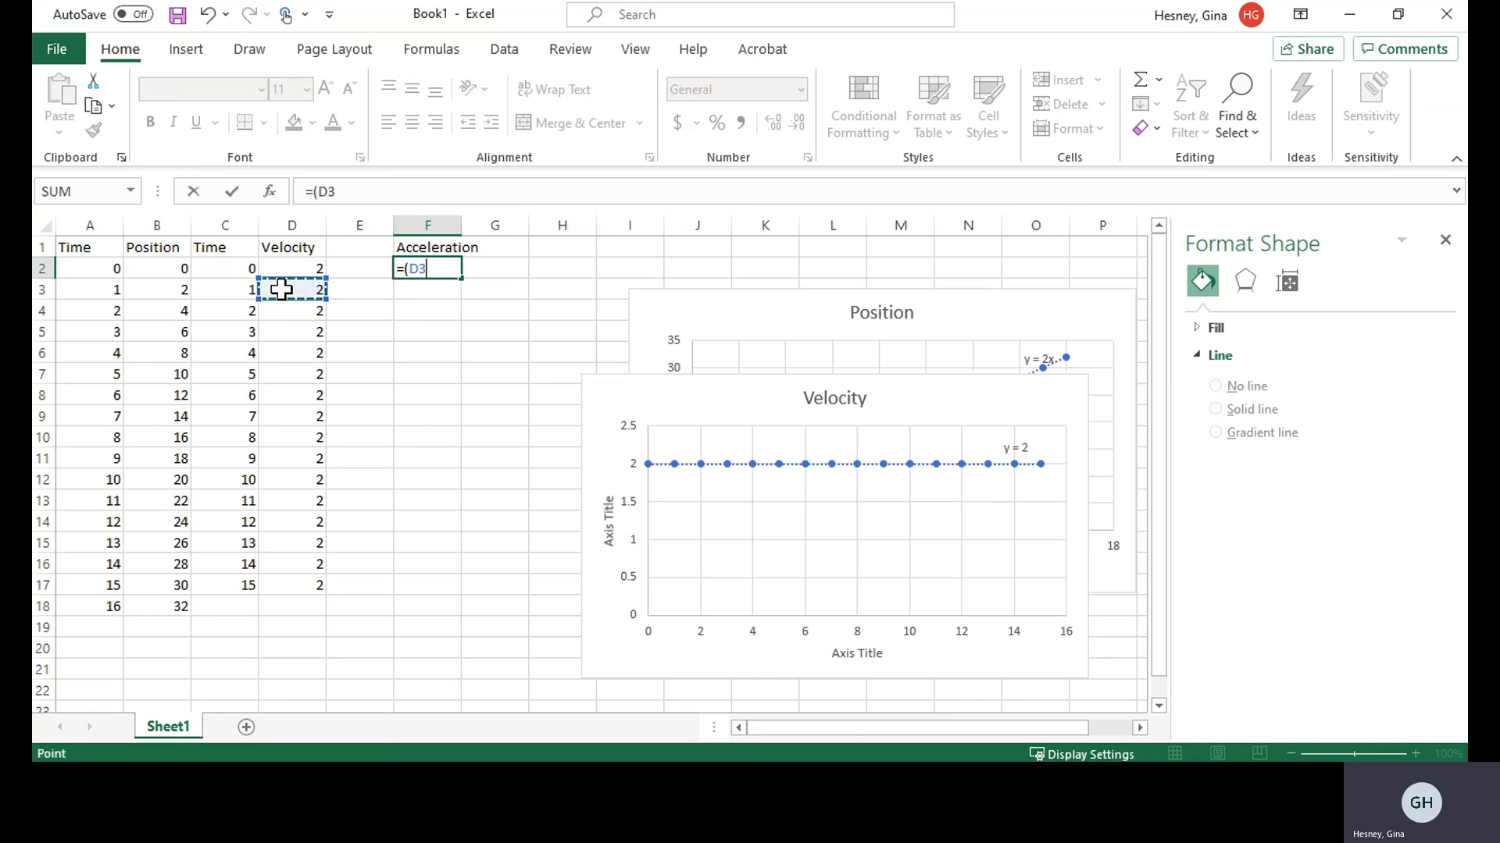
text(-)
click(301, 269)
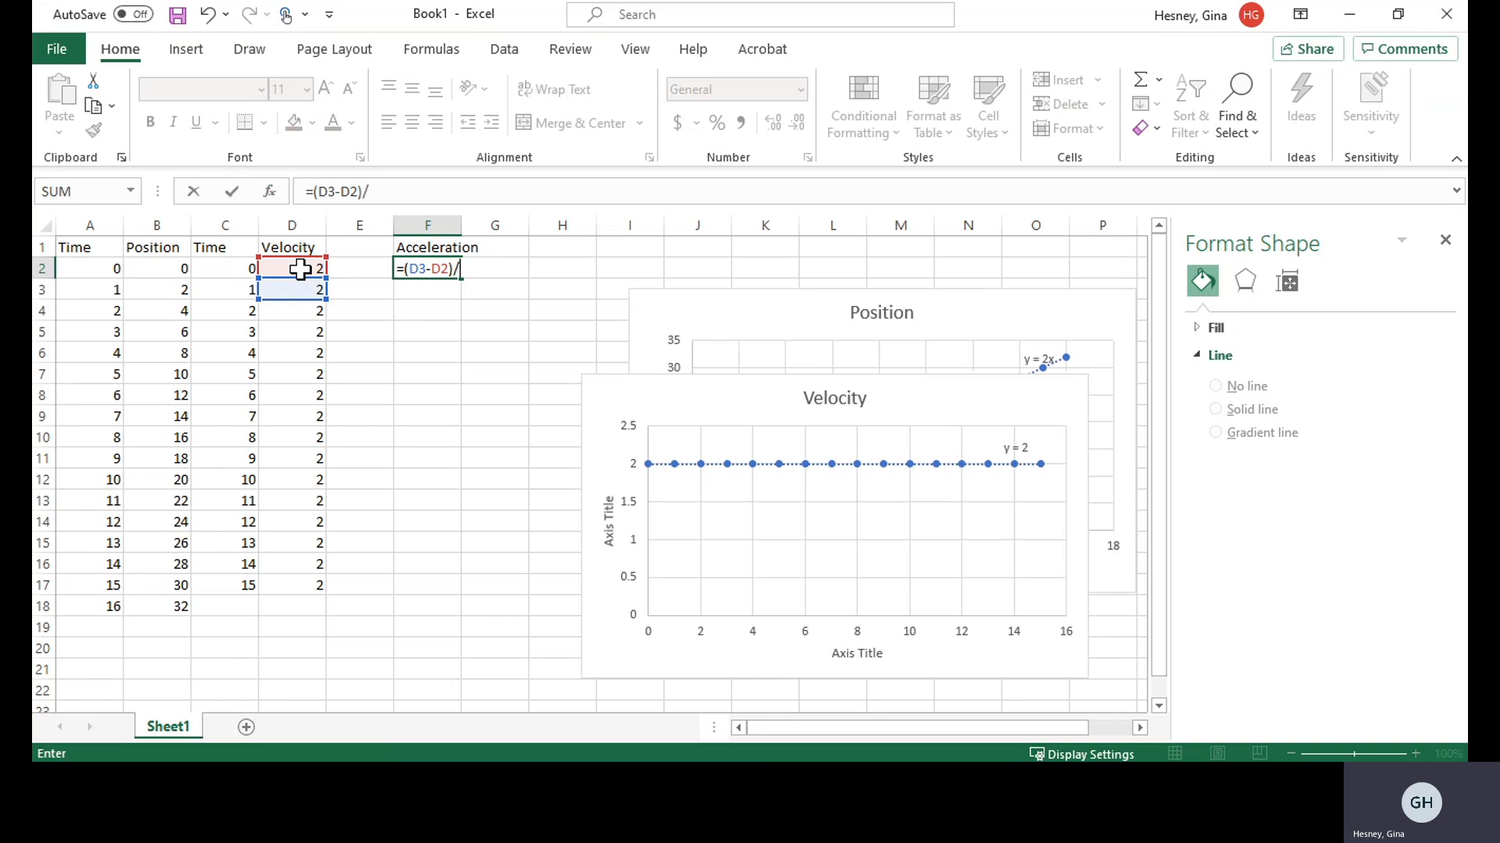
text()/()
click(233, 290)
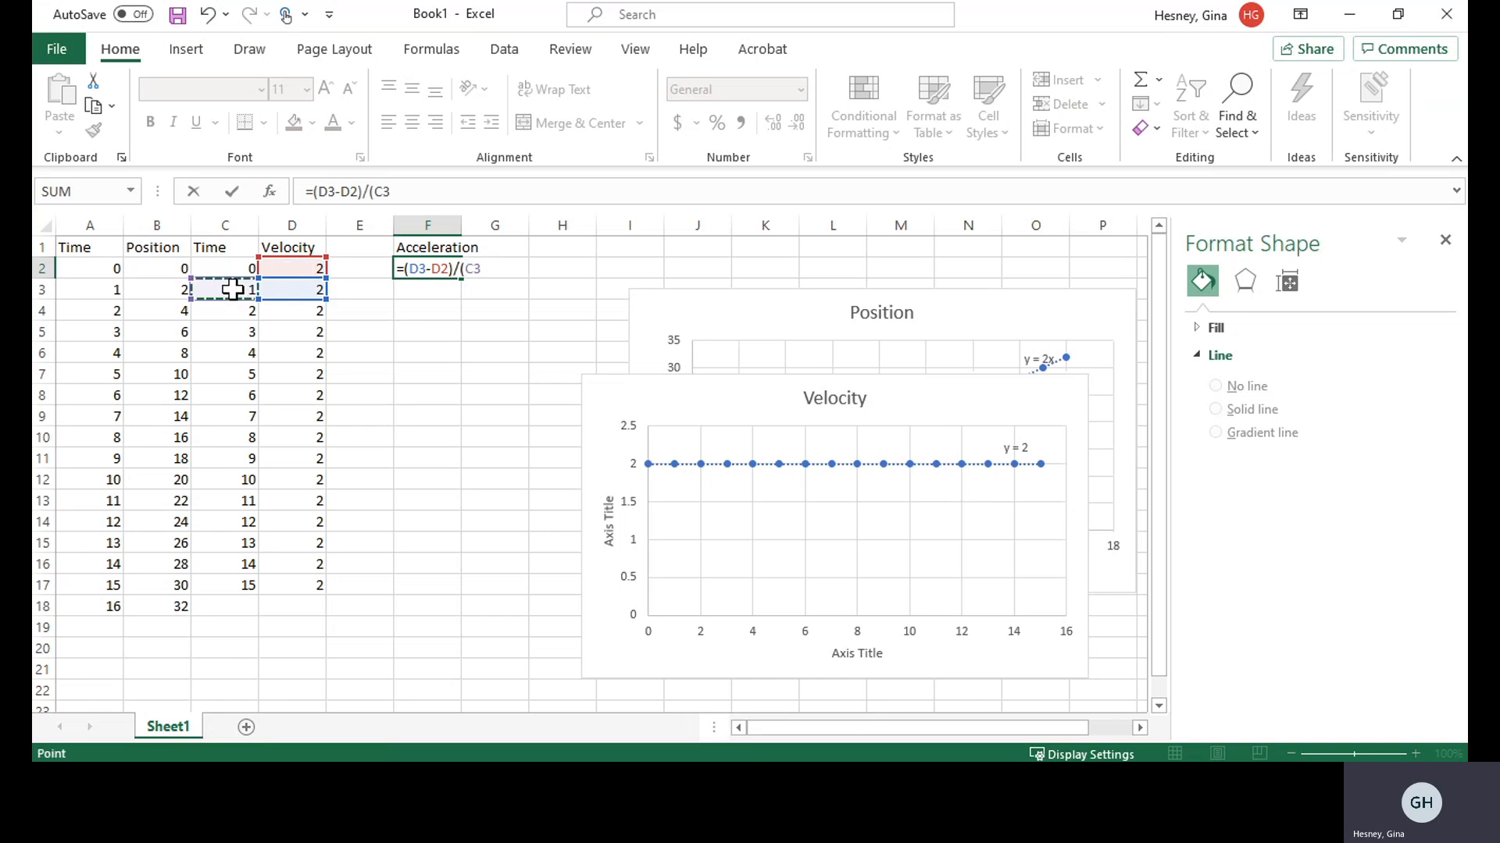
click(220, 269)
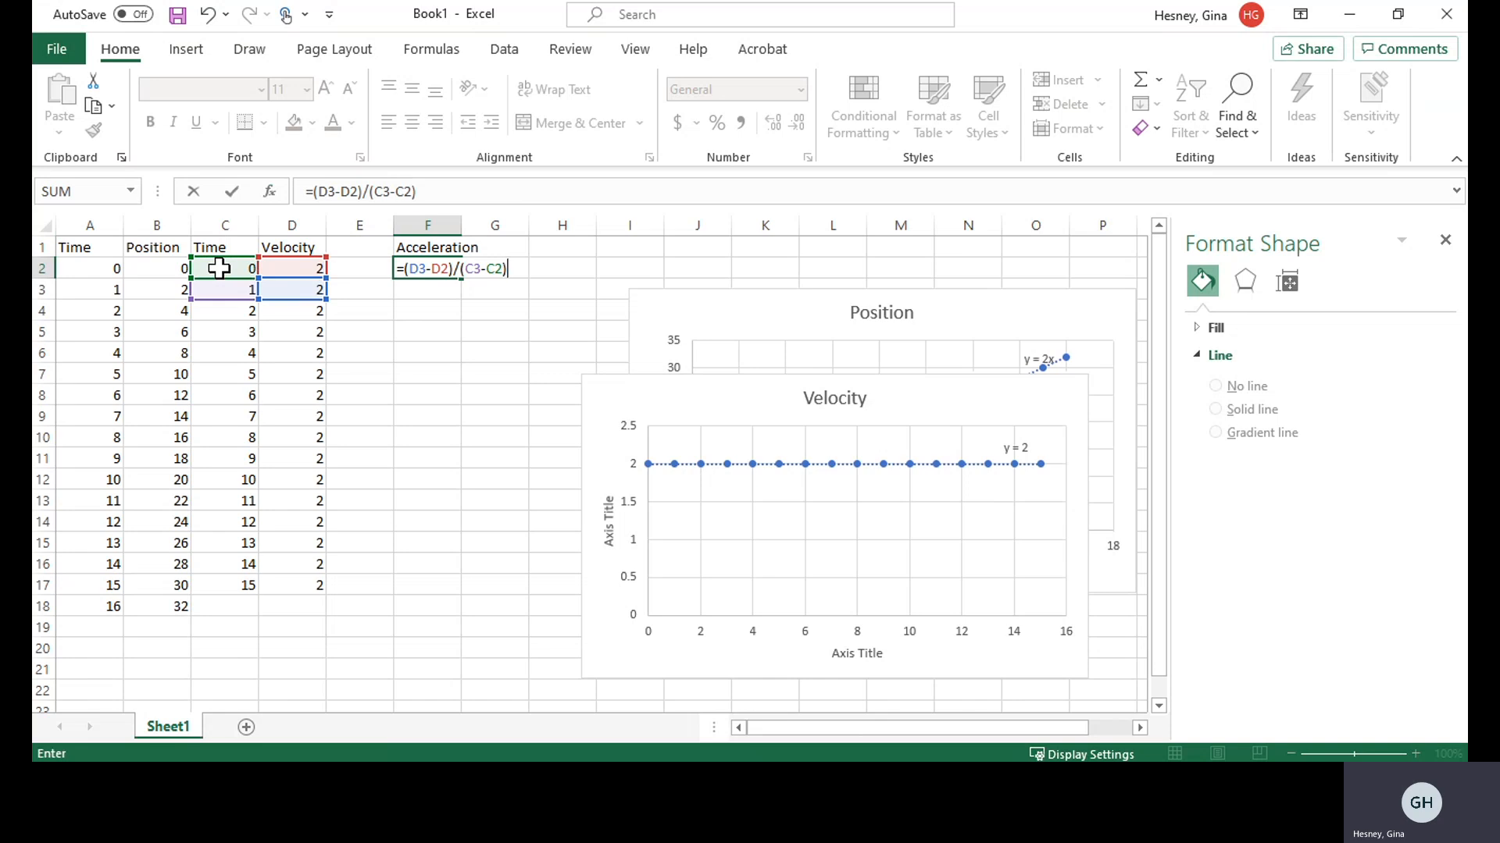
text())
key(Return)
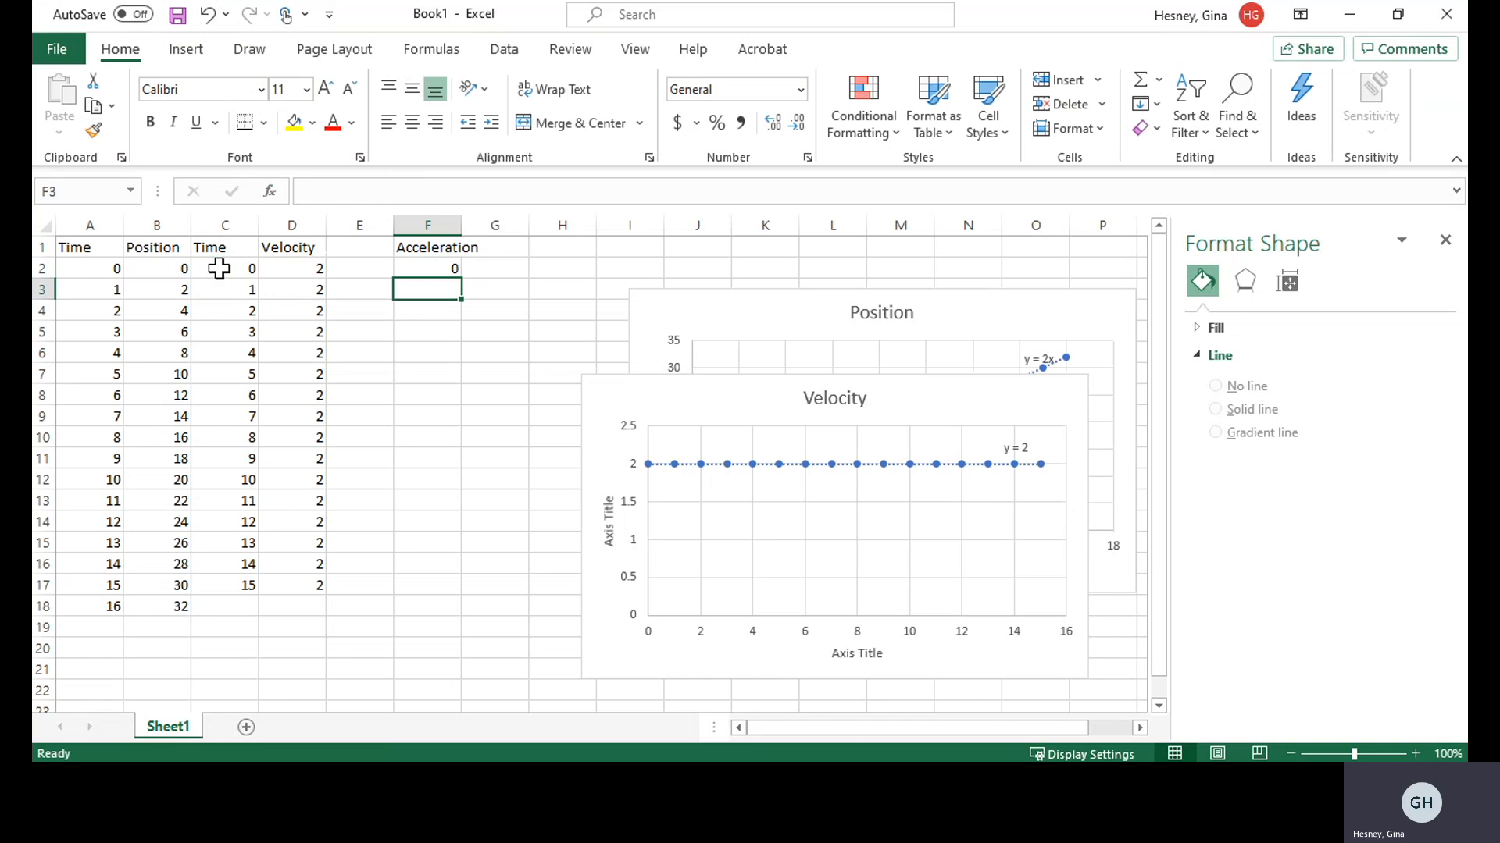
Fill the acceleration formula down to F16 and autofit the width of column F.
click(424, 269)
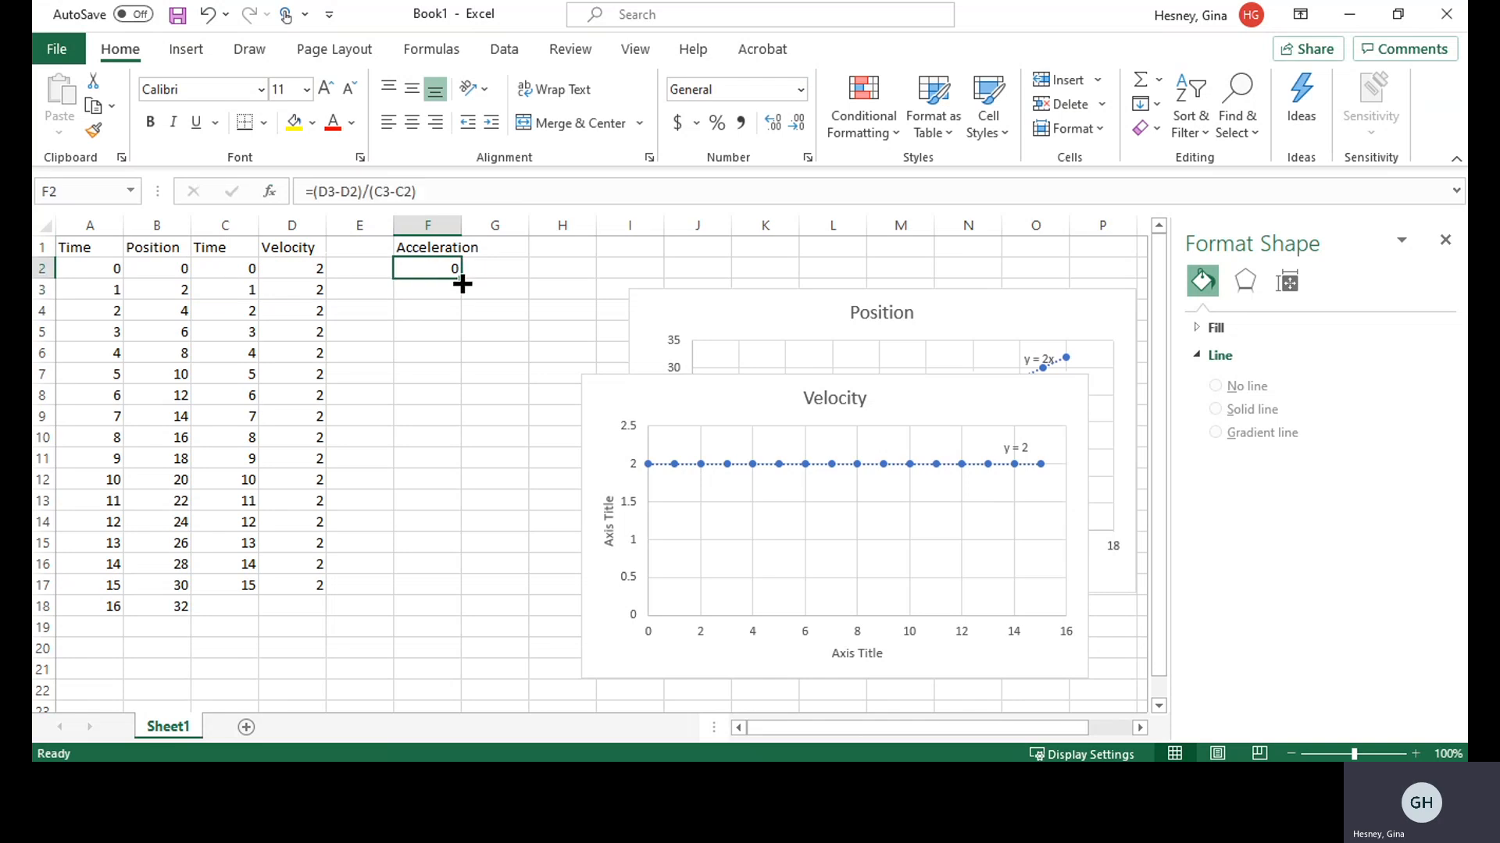
drag(462, 283, 451, 572)
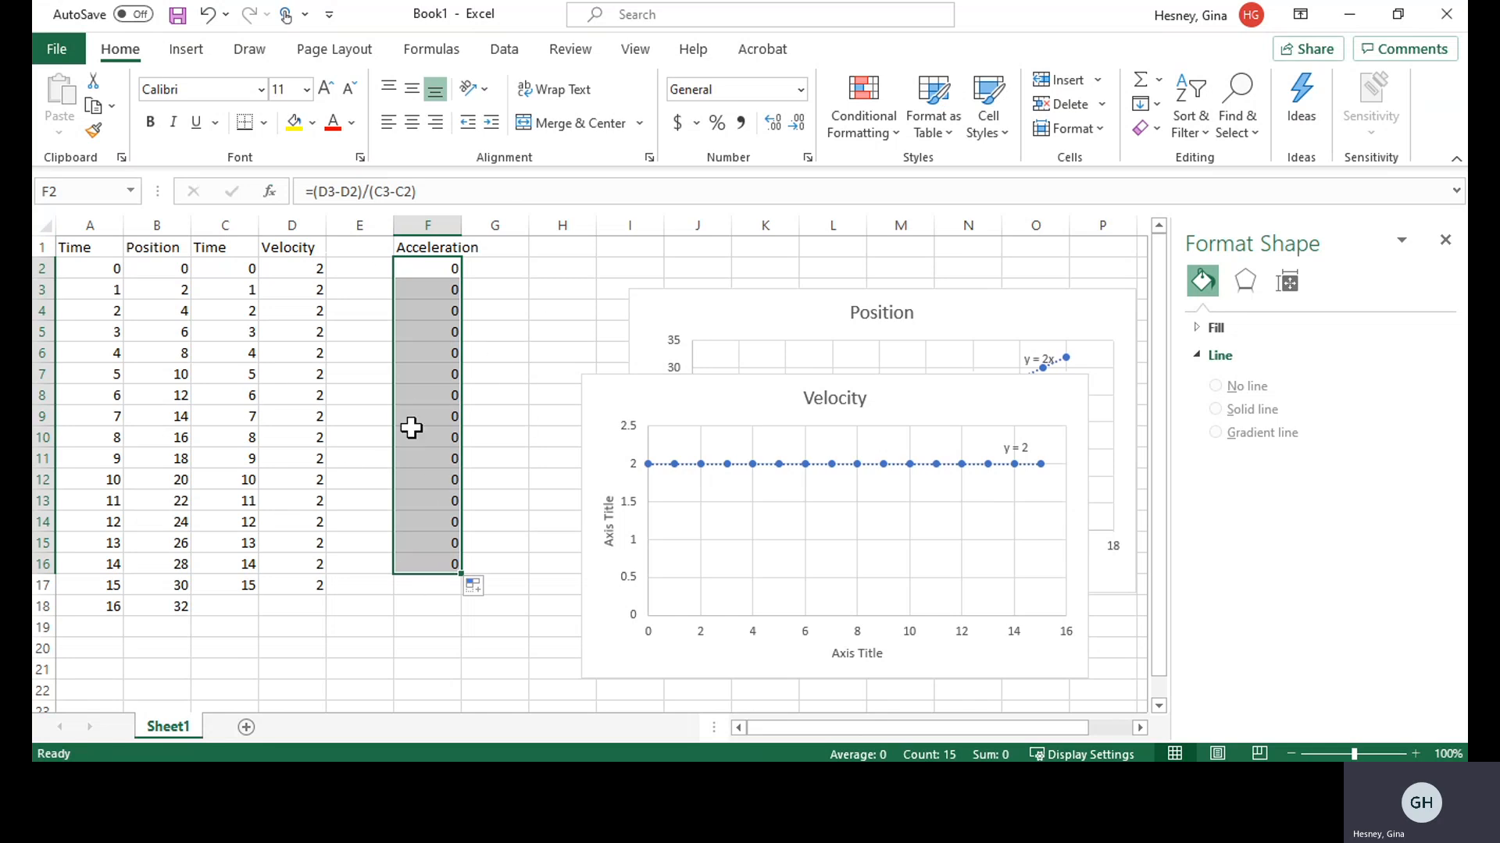
click(537, 373)
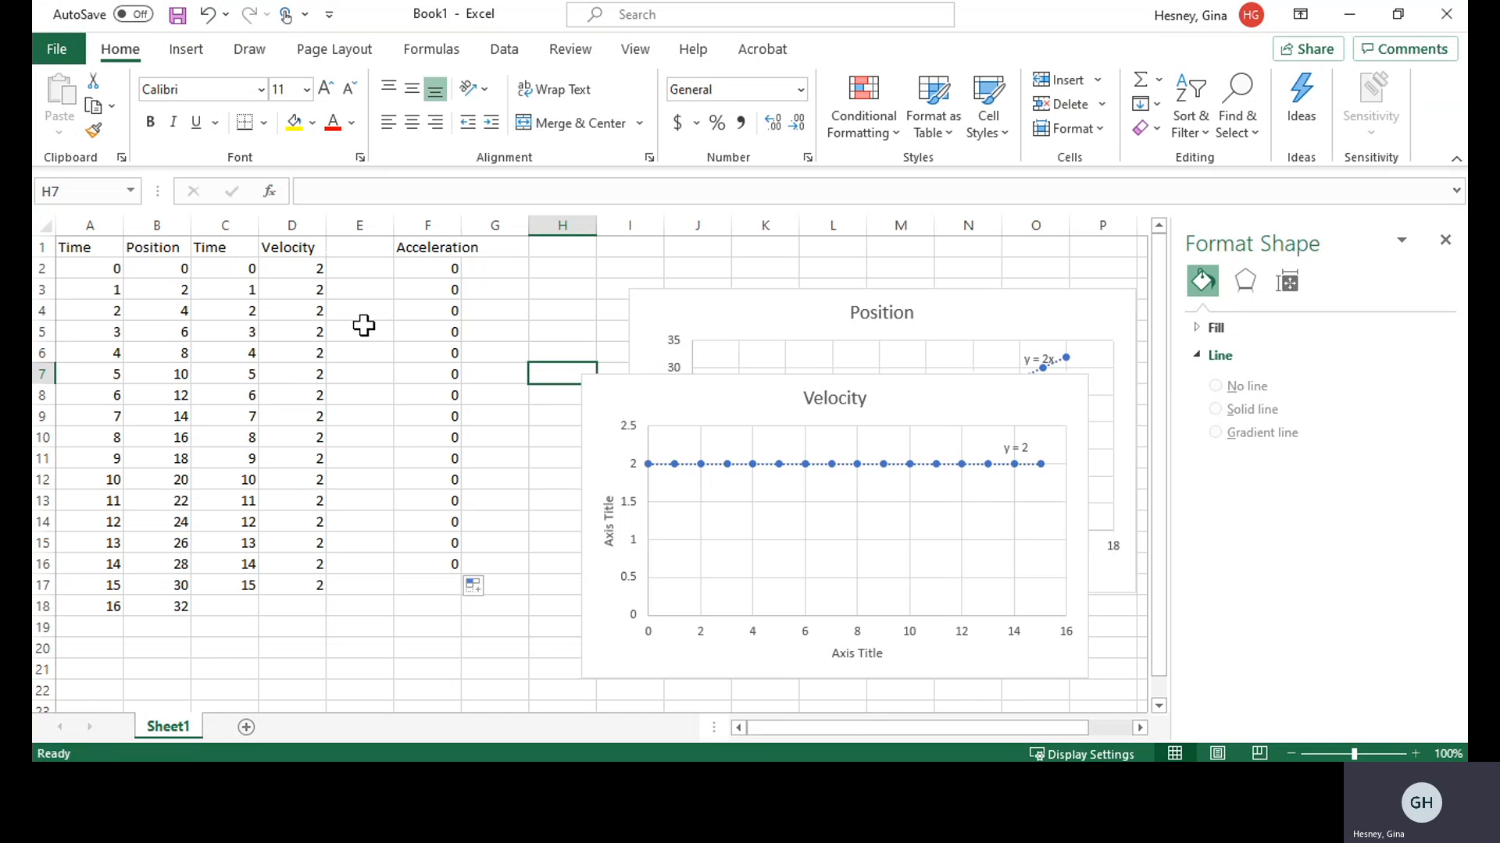
double_click(463, 224)
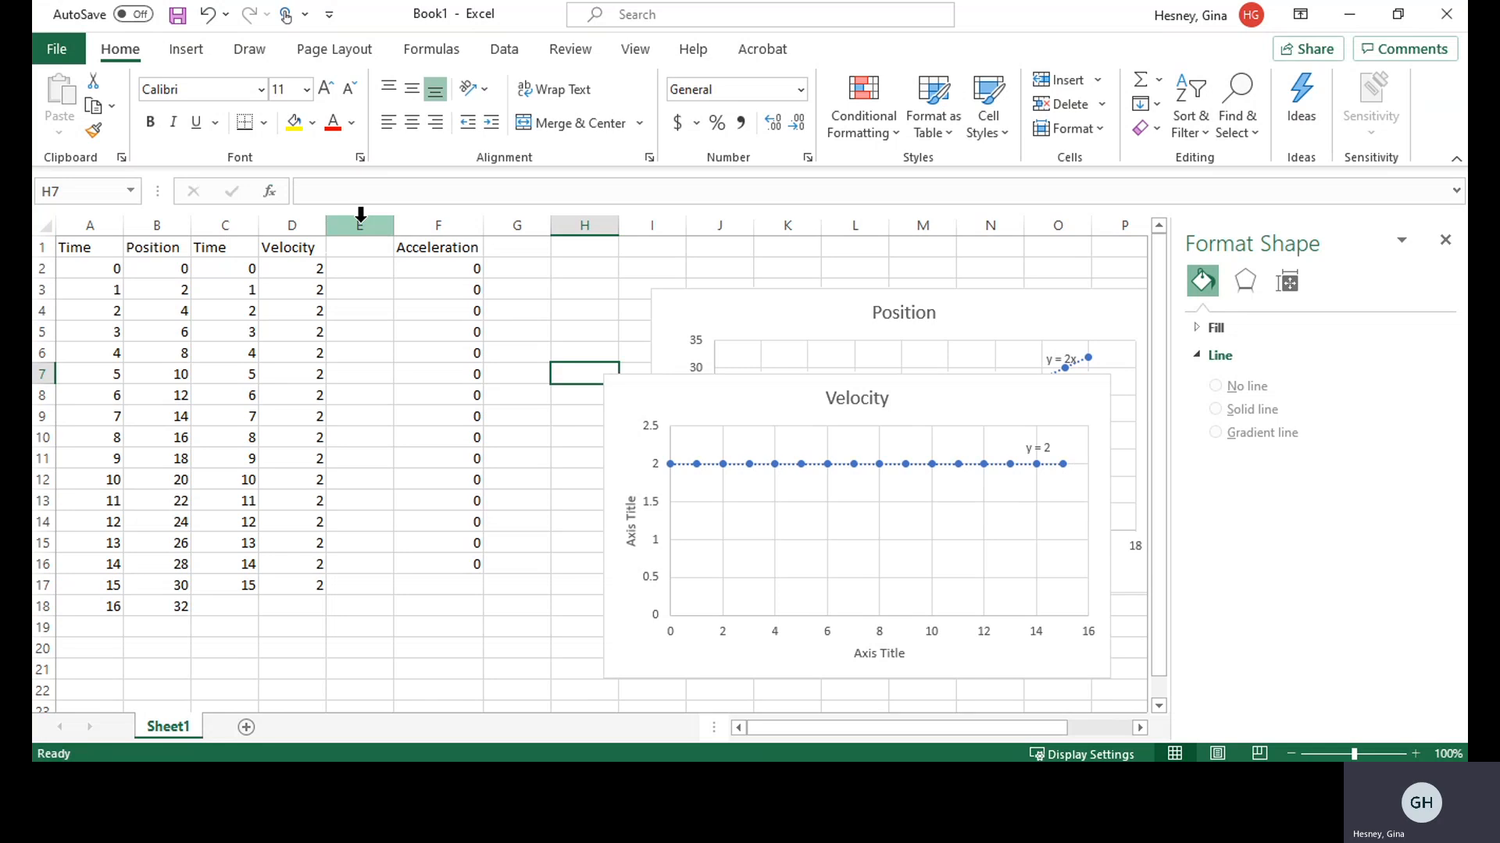
Copy the Time data in C1:C16 into column E, starting at E1.
drag(236, 248, 209, 559)
key(ctrl+c)
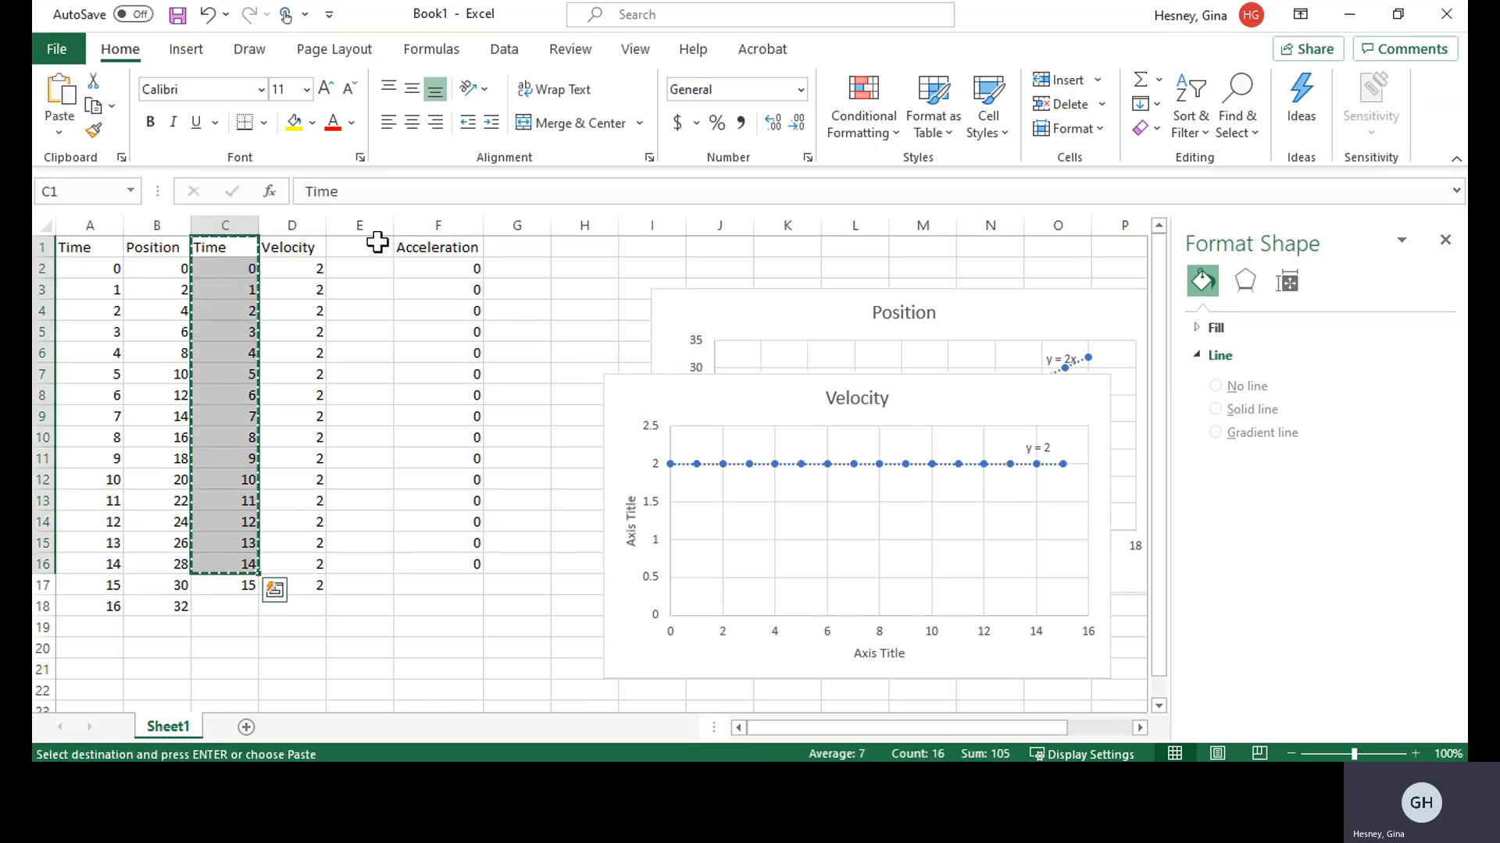
click(369, 246)
key(ctrl+v)
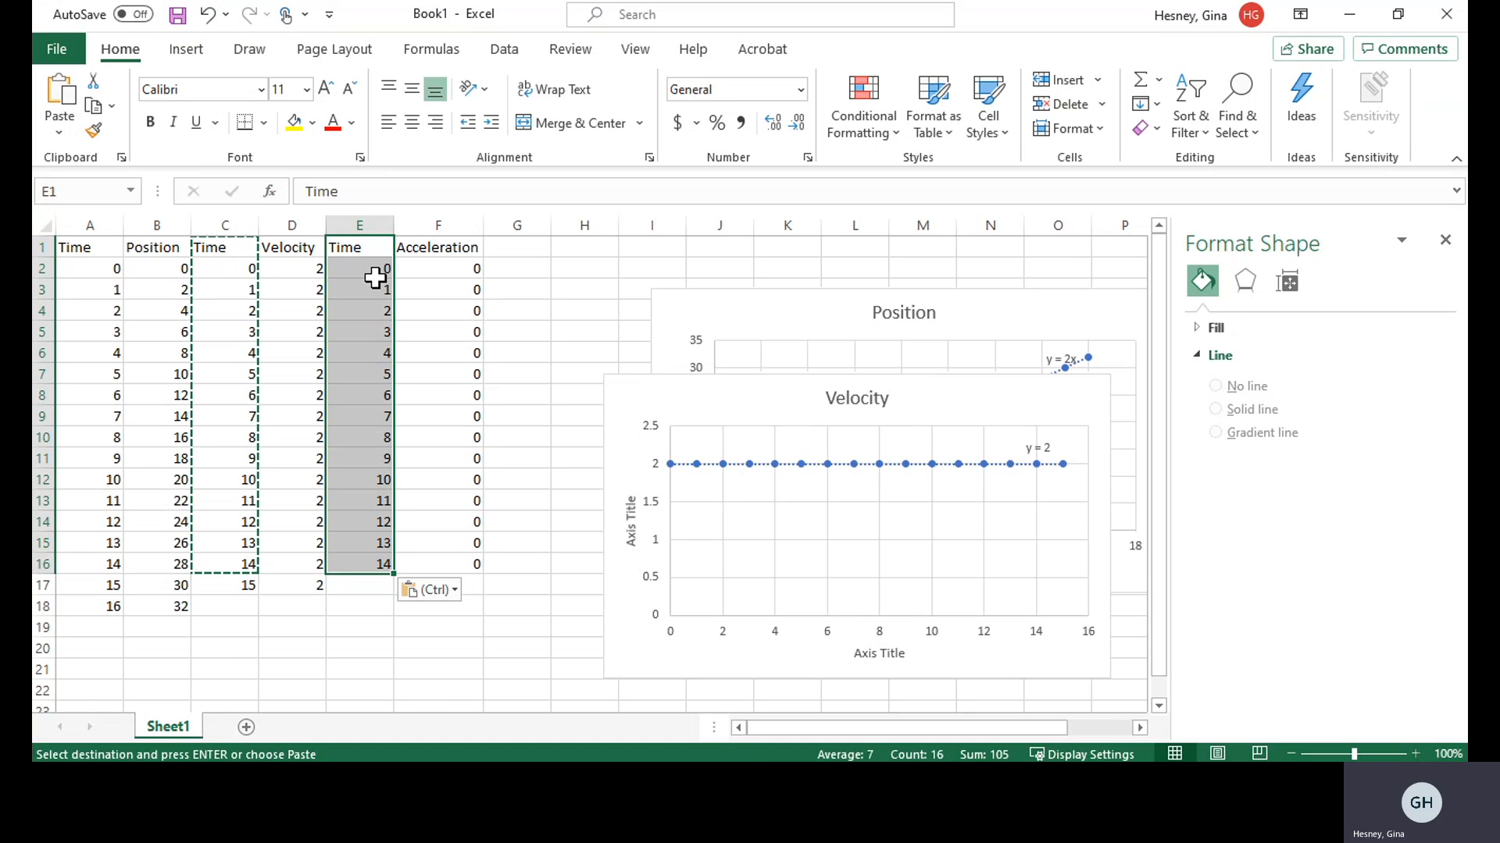
click(149, 272)
click(294, 653)
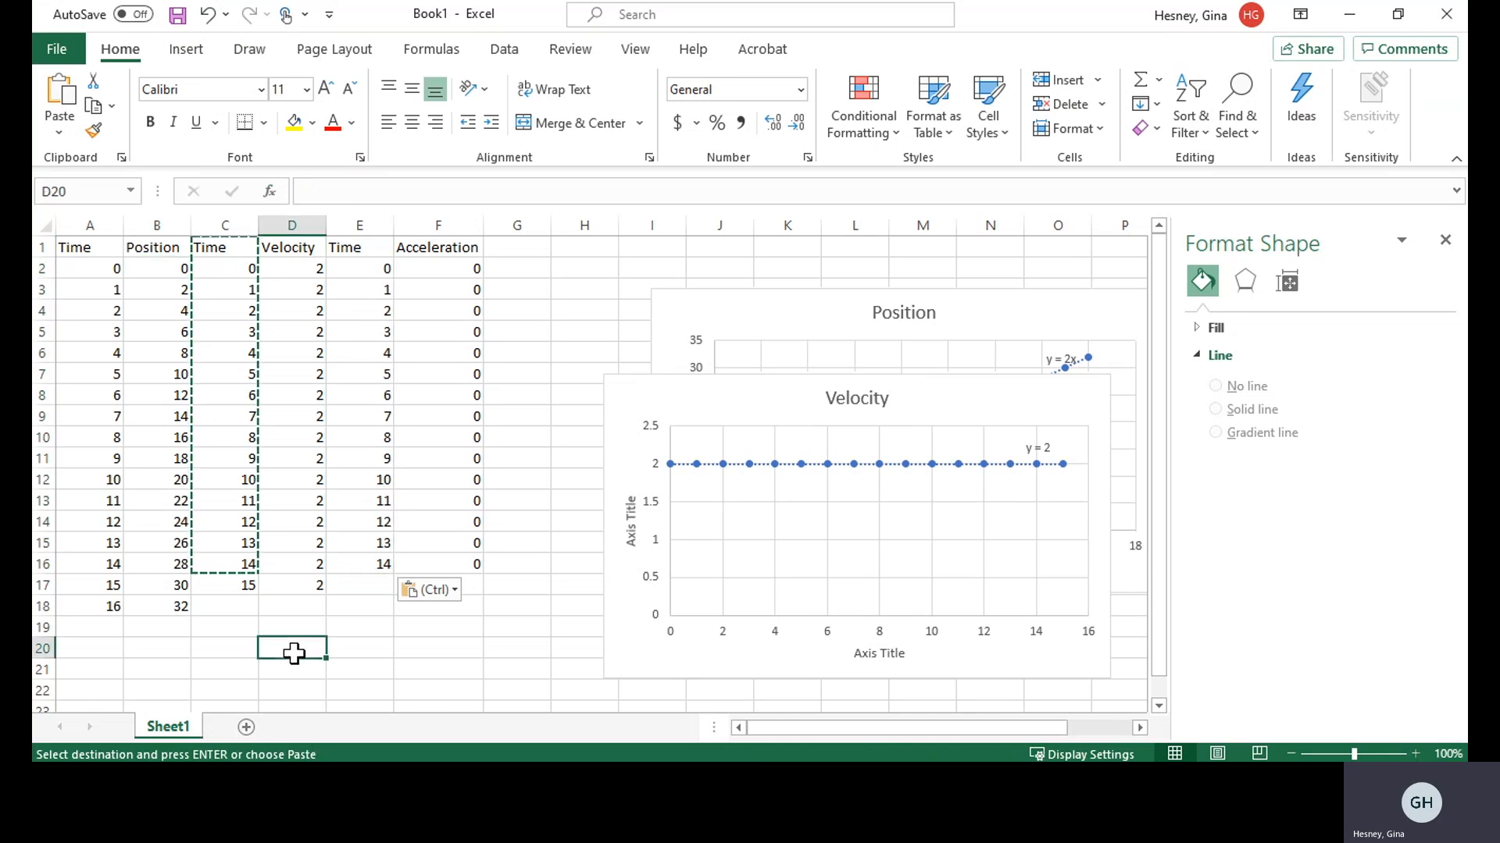
double_click(294, 654)
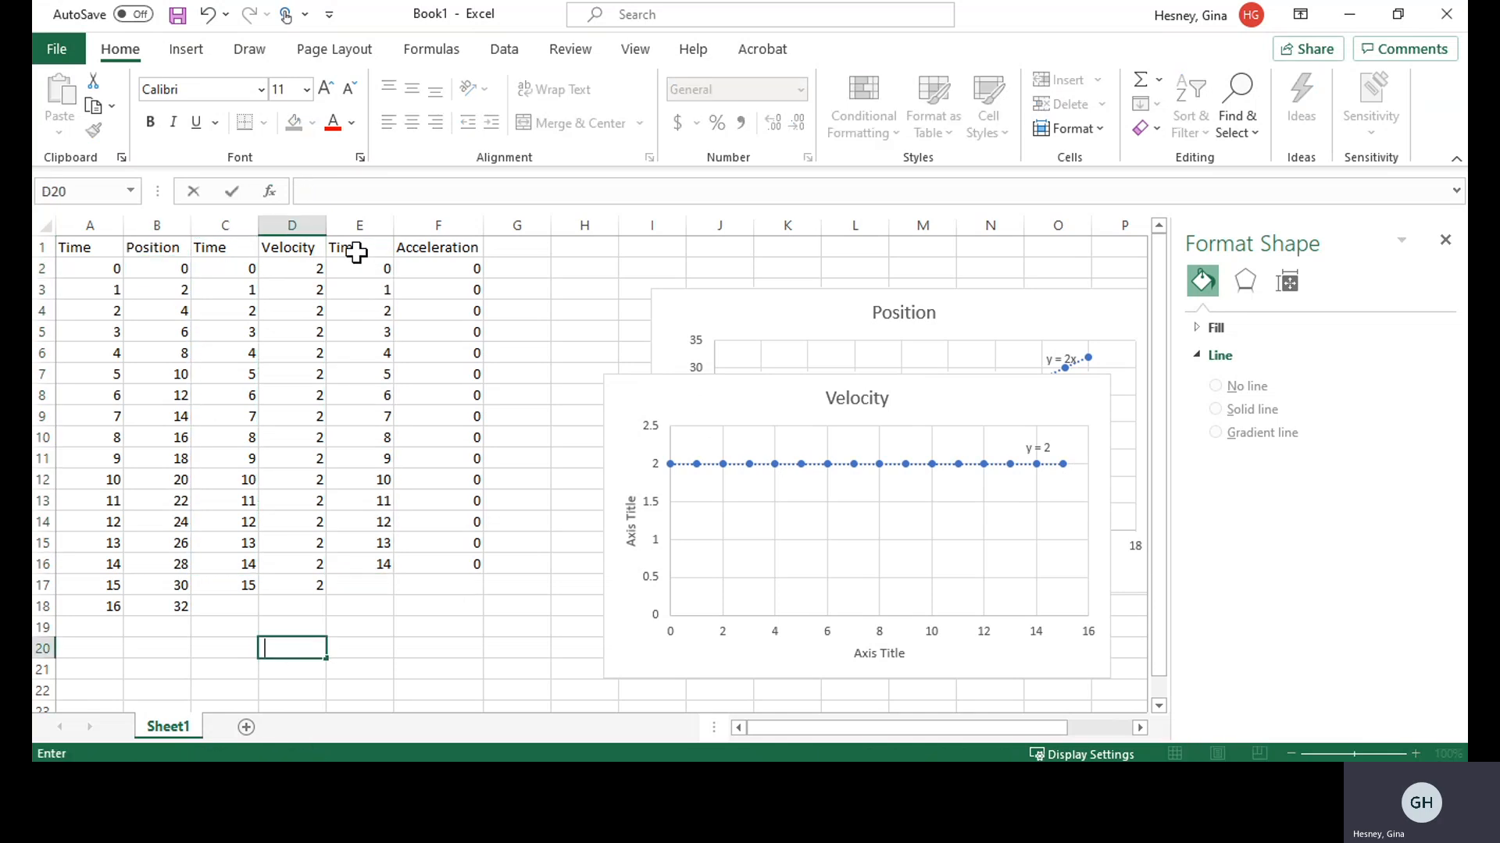
Insert a markers-only scatter chart from the Time and Acceleration data in E1:F16.
drag(355, 247, 445, 564)
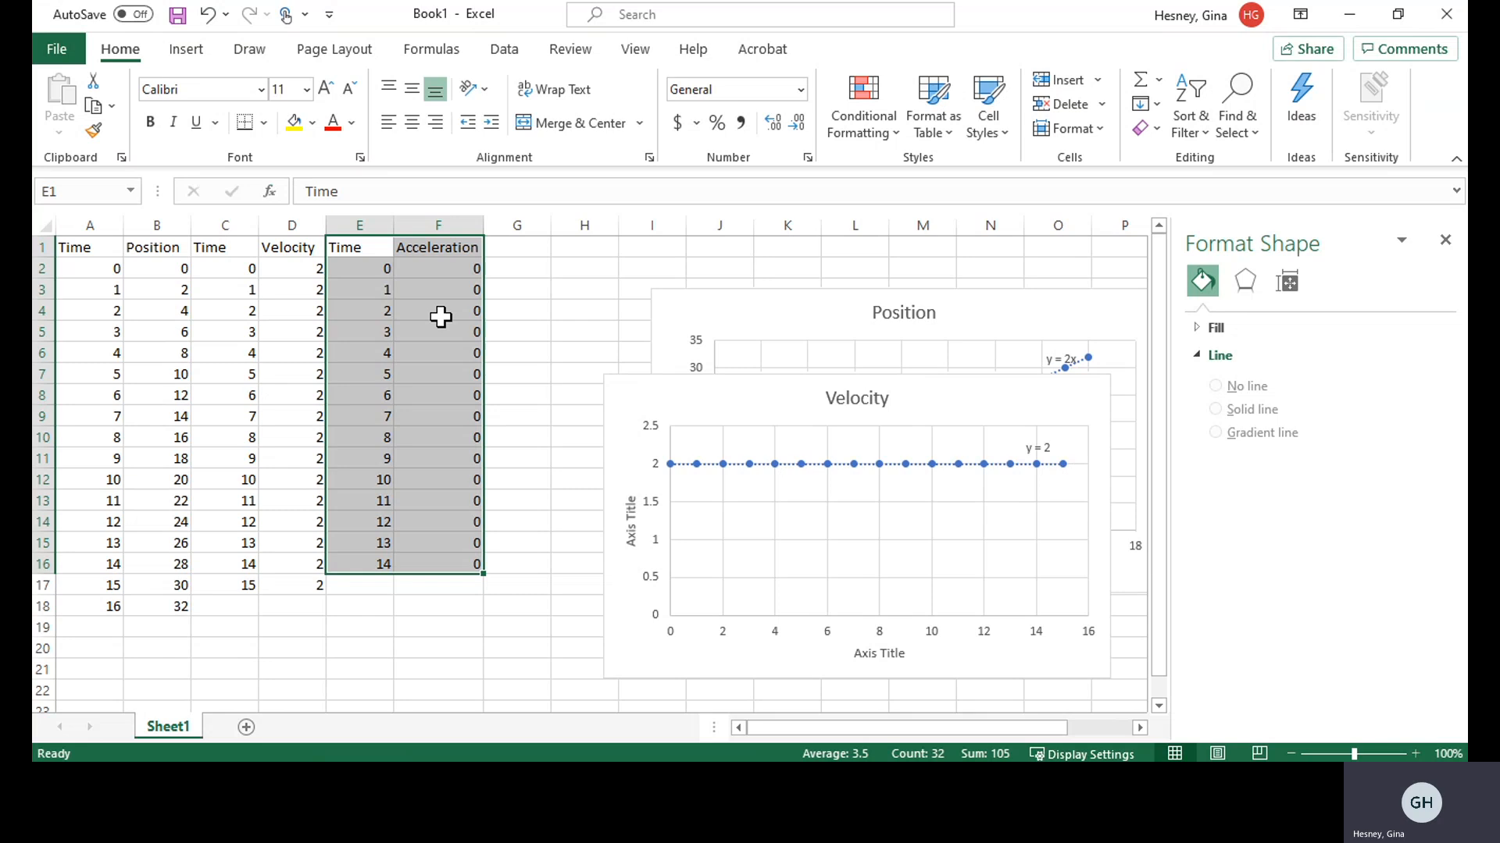
click(186, 49)
click(633, 130)
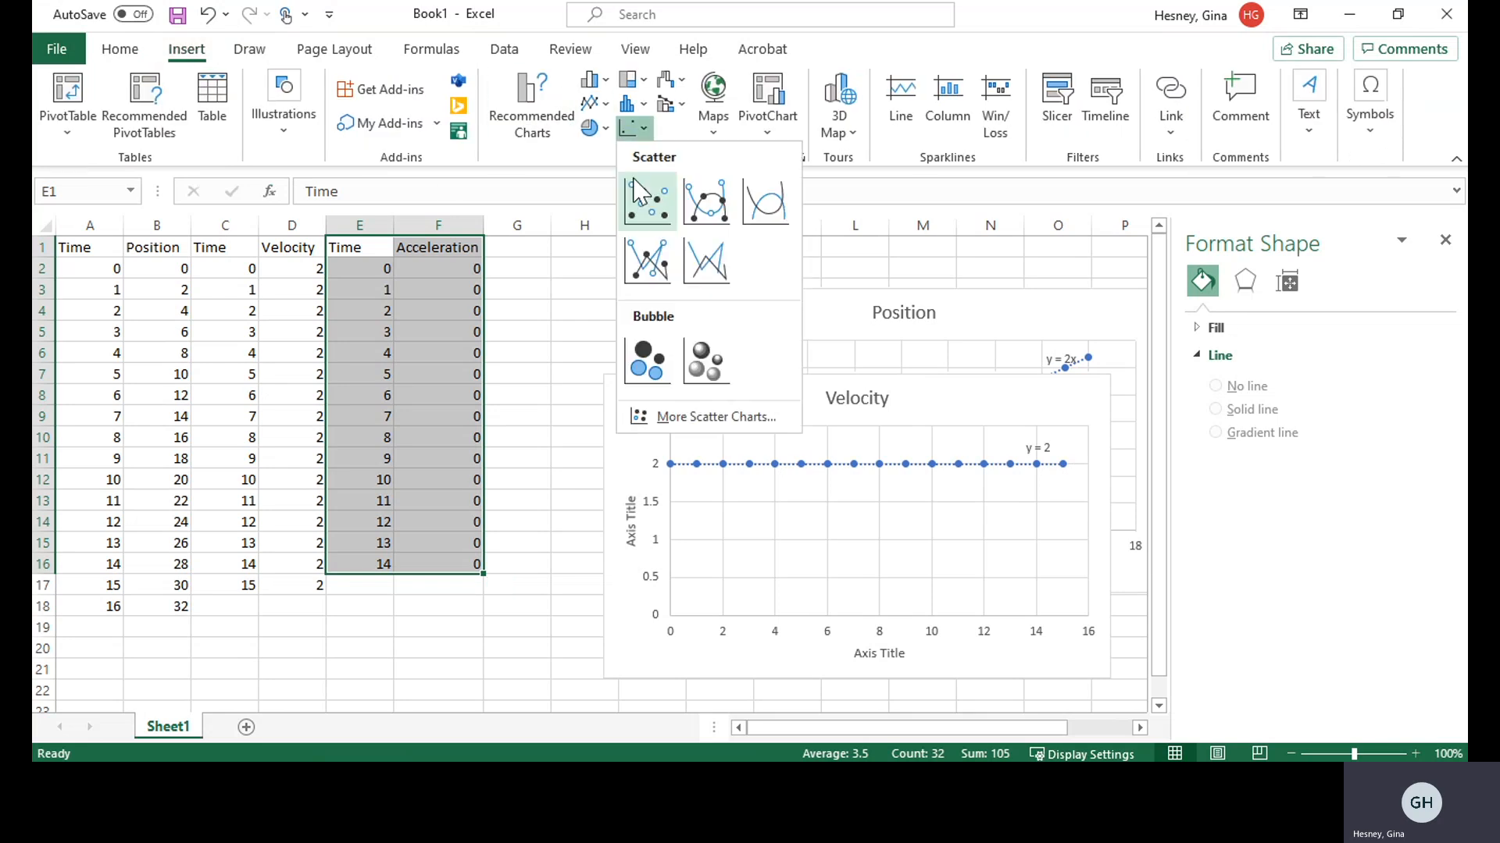
click(645, 207)
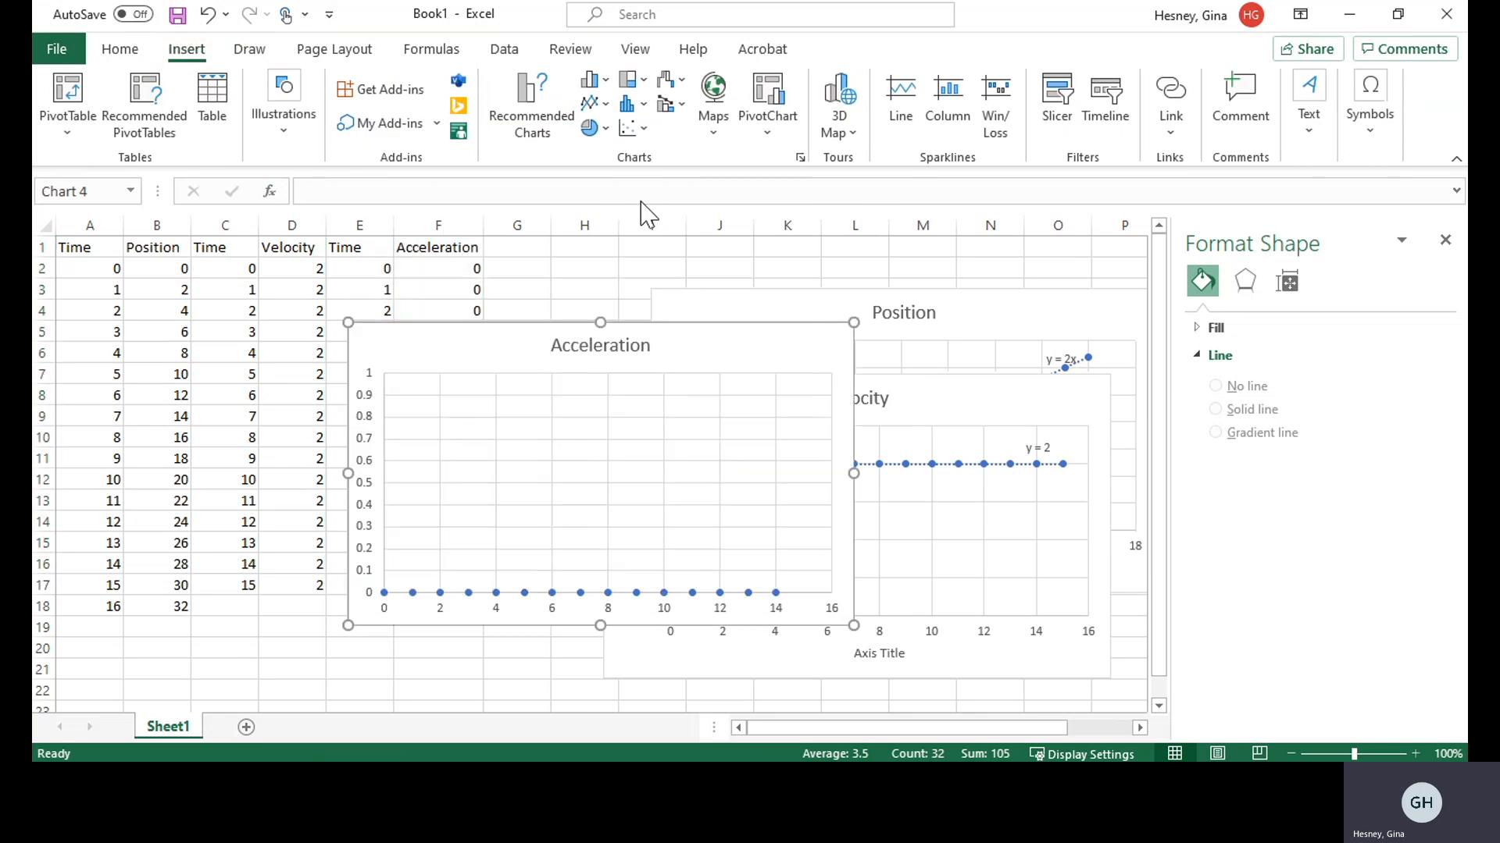
Close the formatting pane and arrange the Position, Velocity and Acceleration charts one below the other beside the data.
click(1444, 240)
drag(1019, 328, 1014, 296)
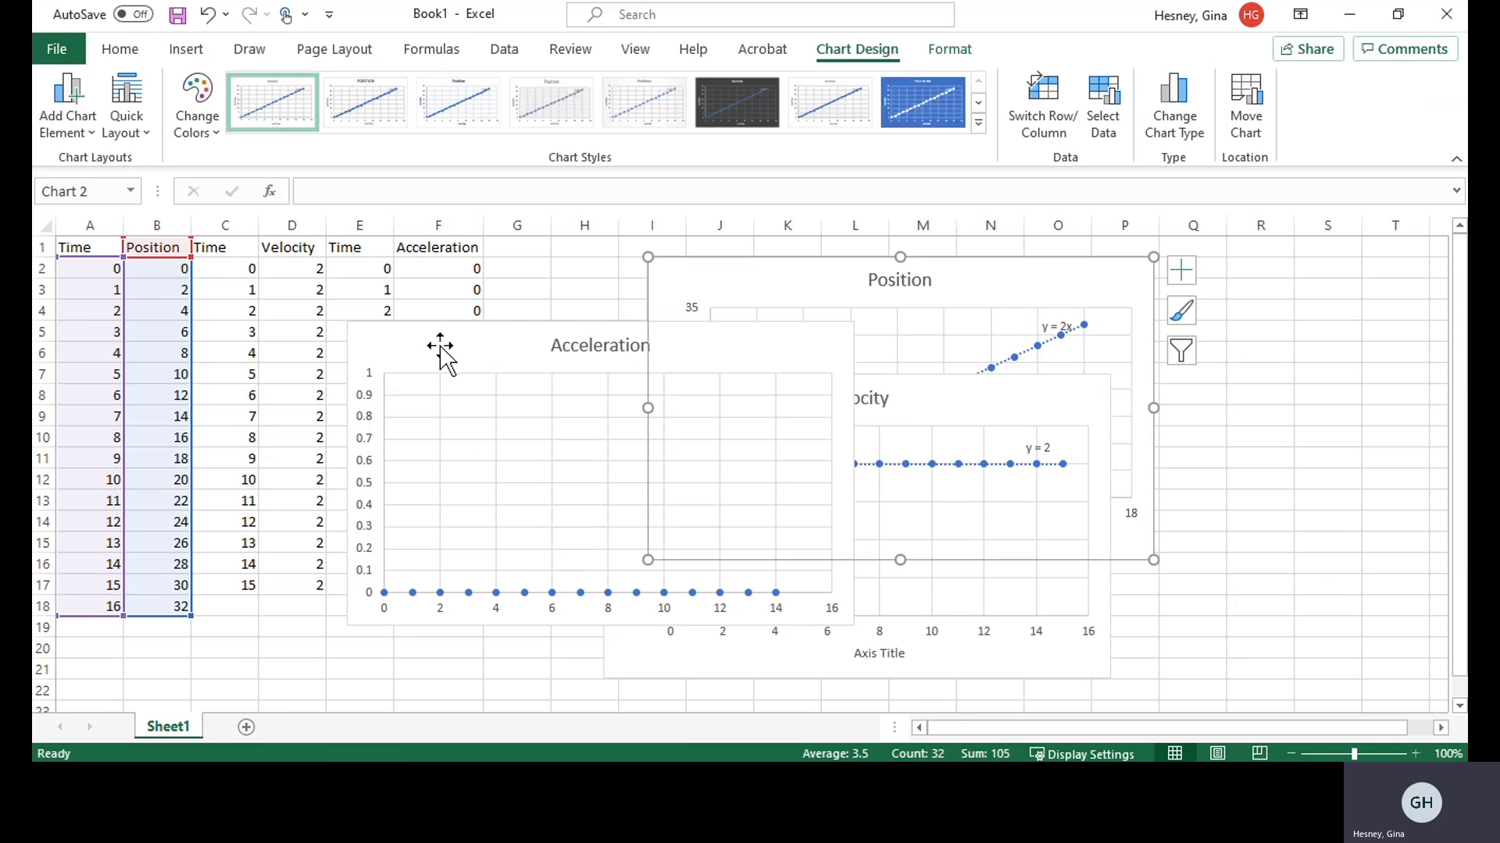
drag(439, 349, 513, 457)
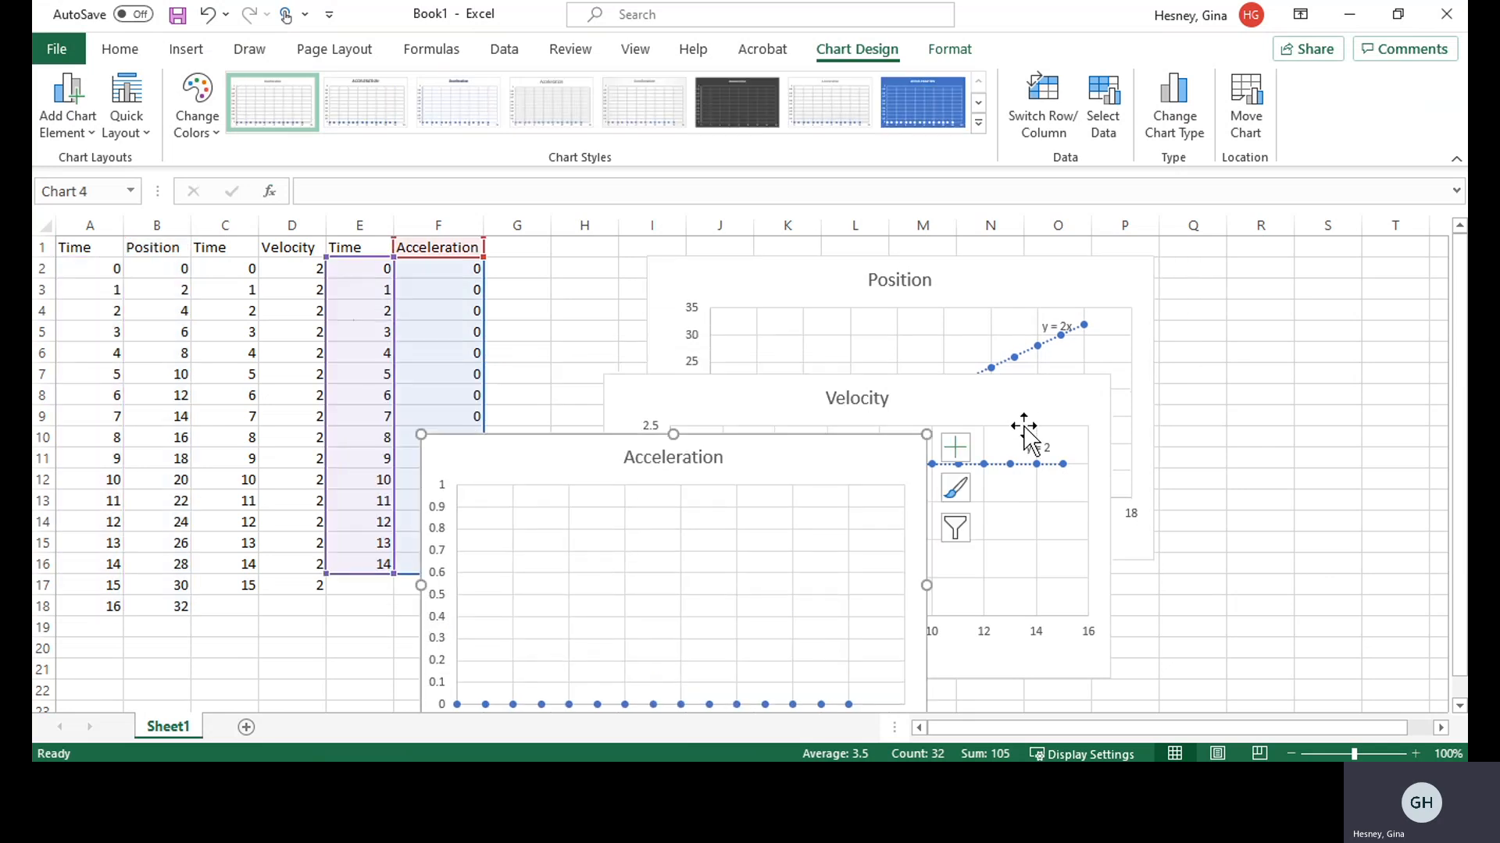
drag(791, 461, 921, 642)
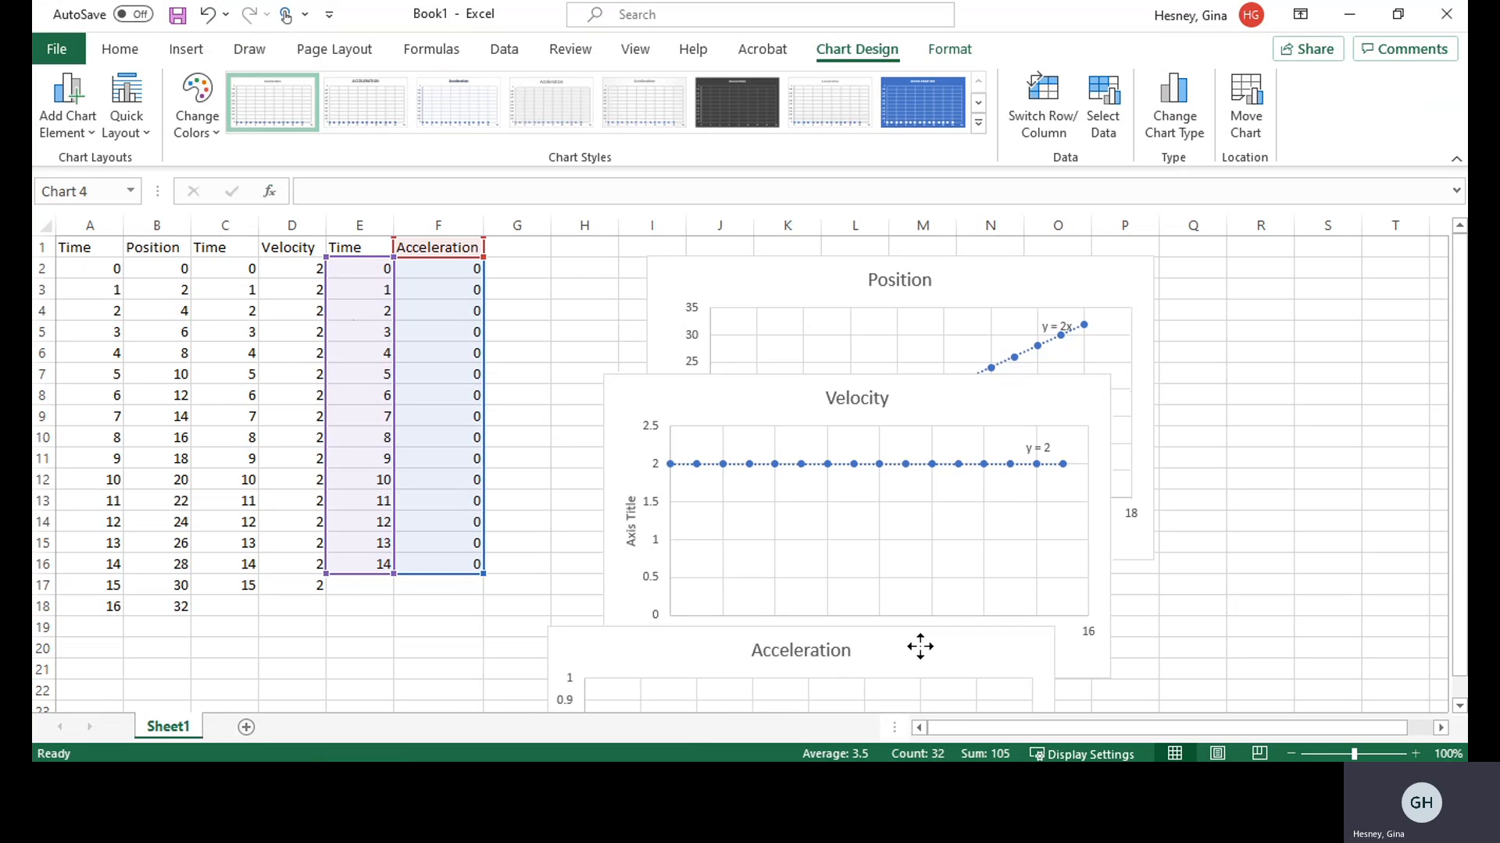
click(657, 461)
drag(656, 460, 627, 598)
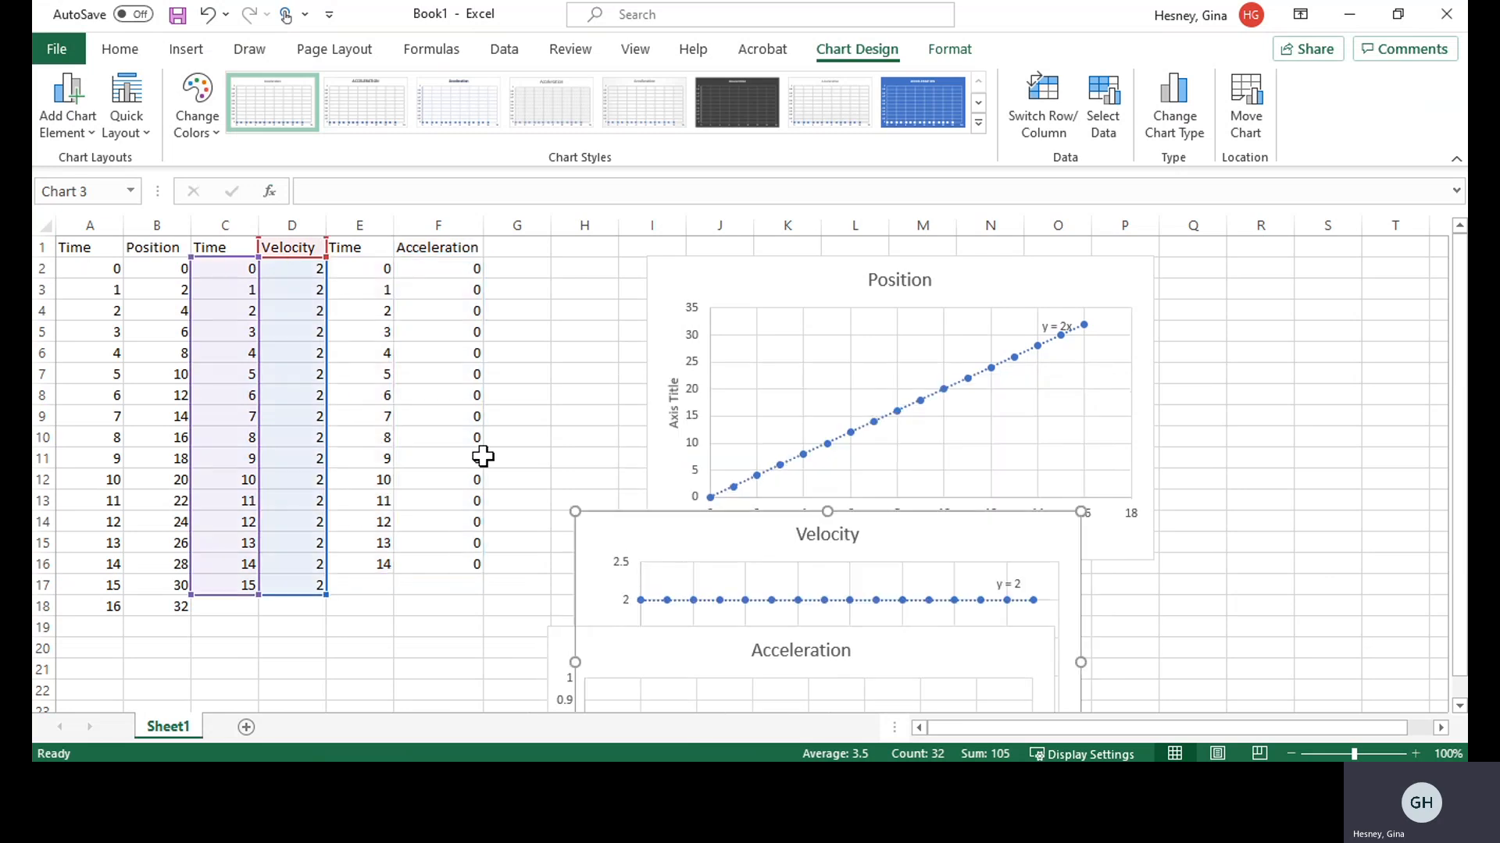
Replace the Position values in B3:B6 with 2.1, 5.4, 6.7 and 10.9.
click(139, 272)
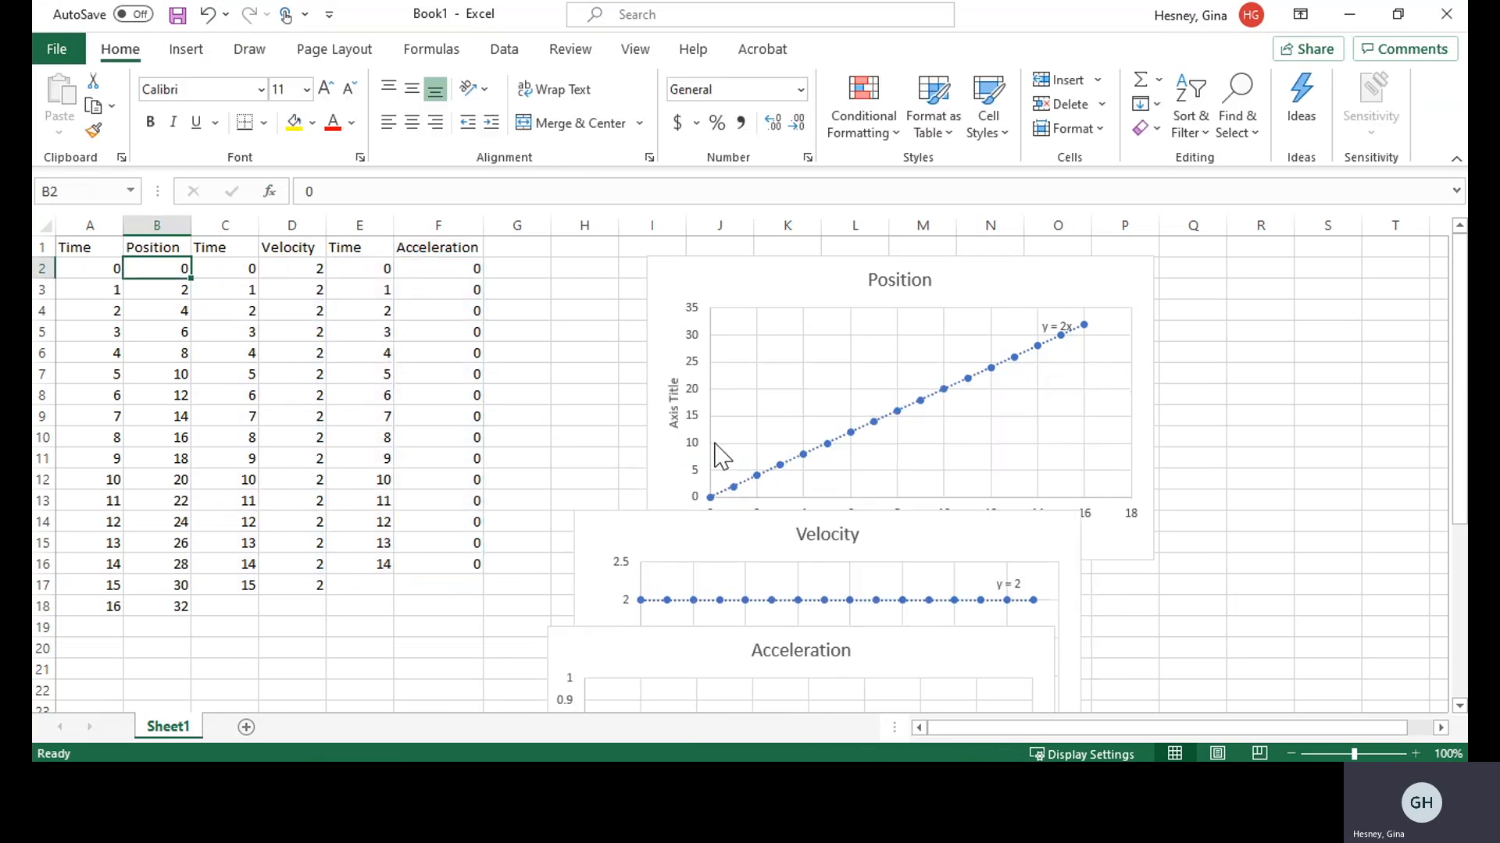
key(Down)
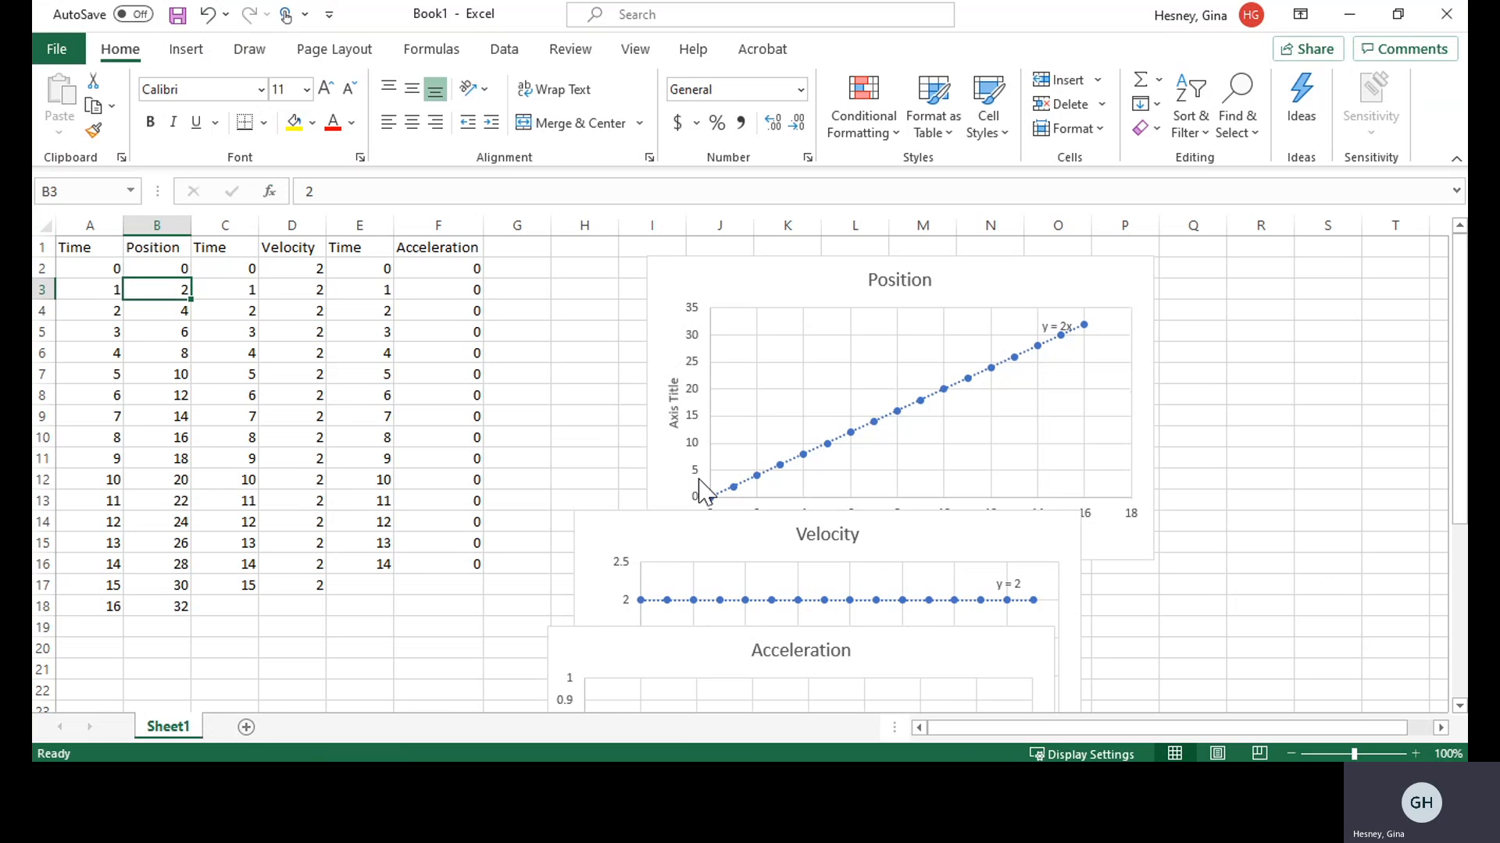
text(2.1)
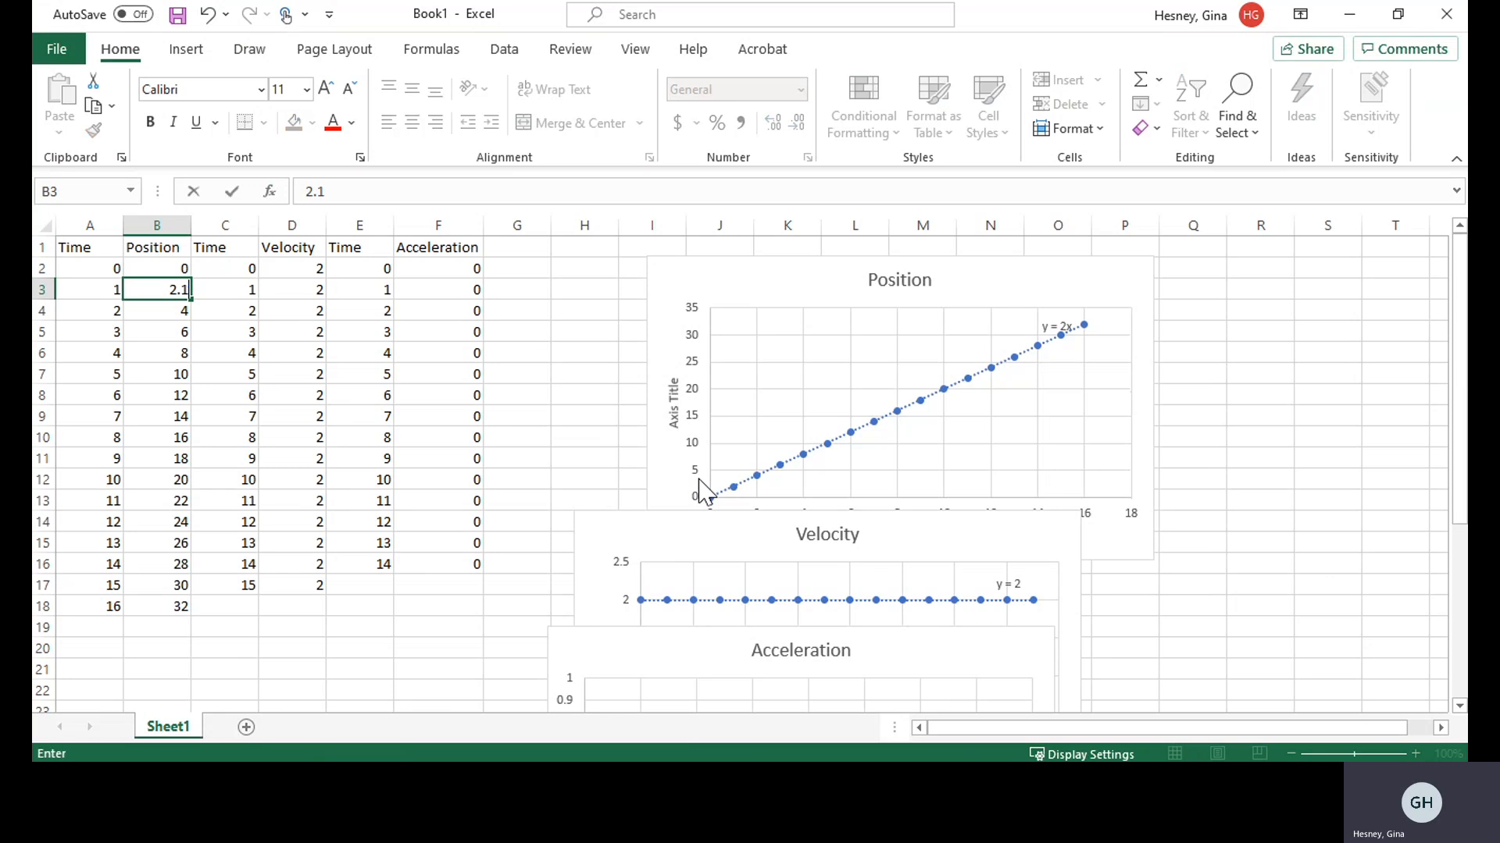
key(Return)
text(5)
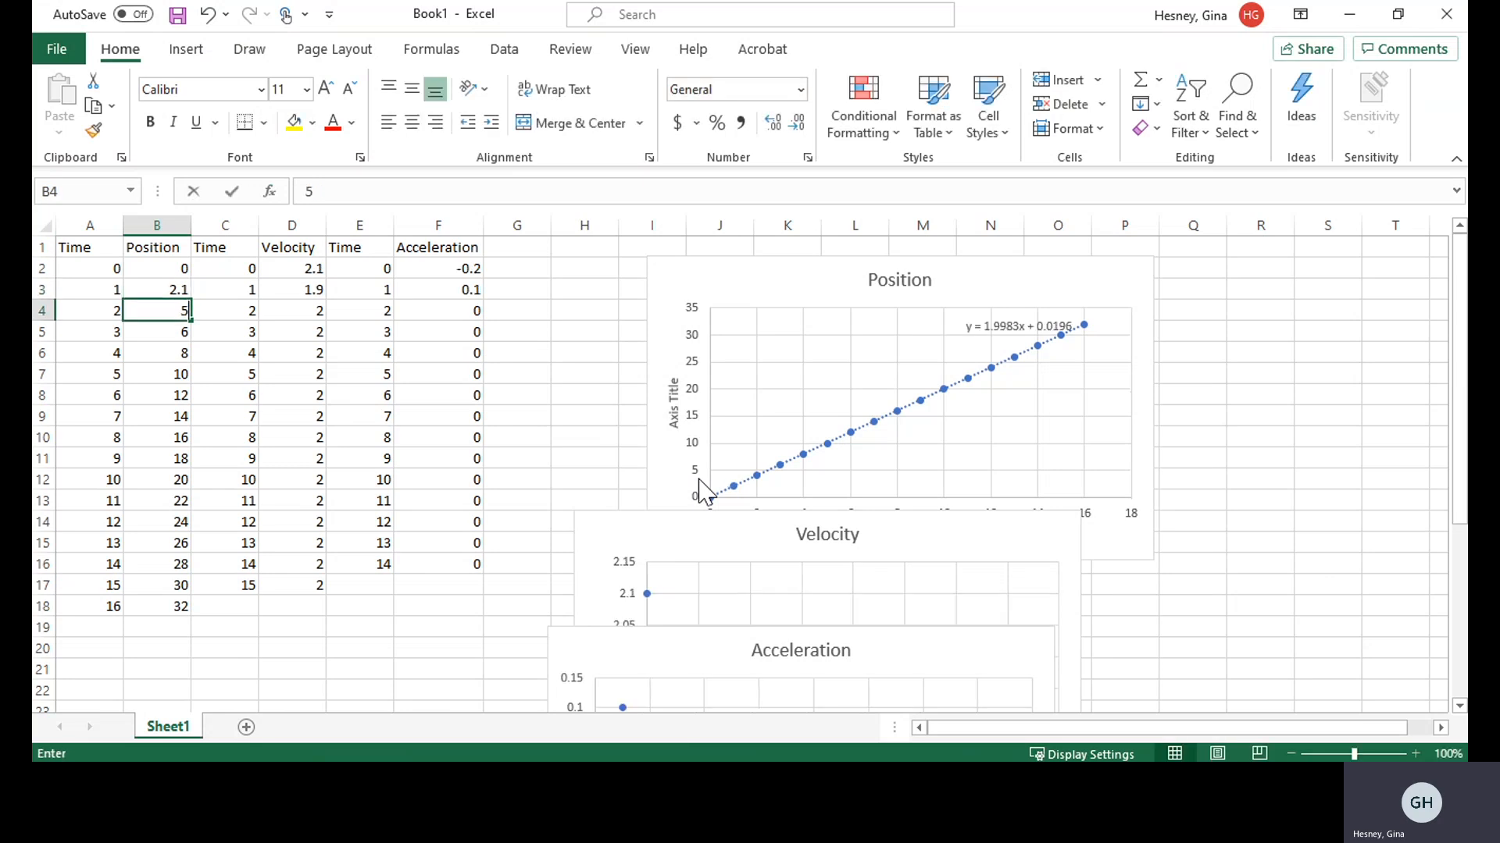
text(.4)
key(Return)
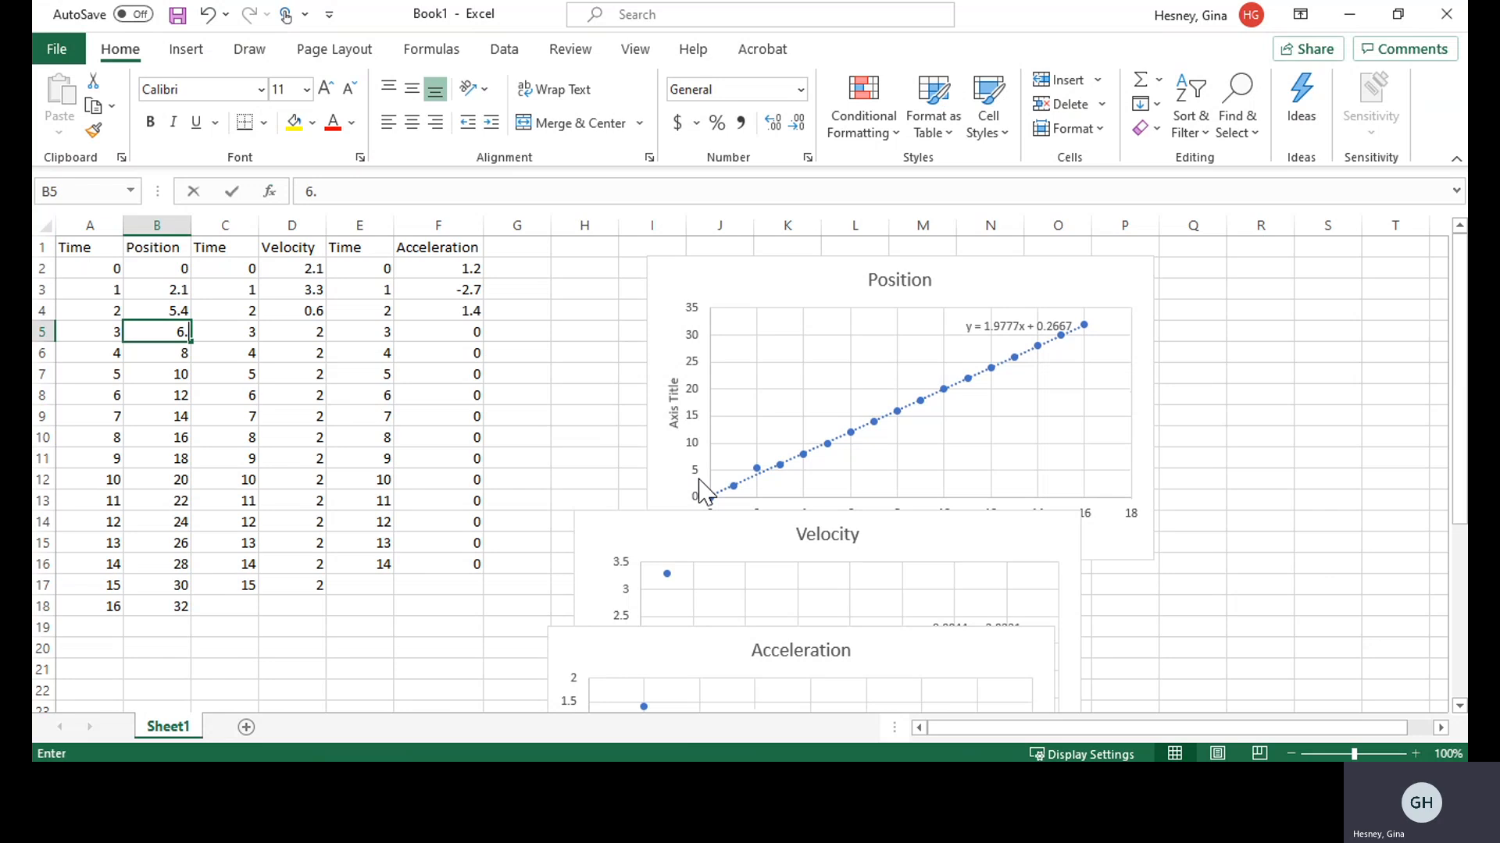
text(6.7)
key(Return)
text(1)
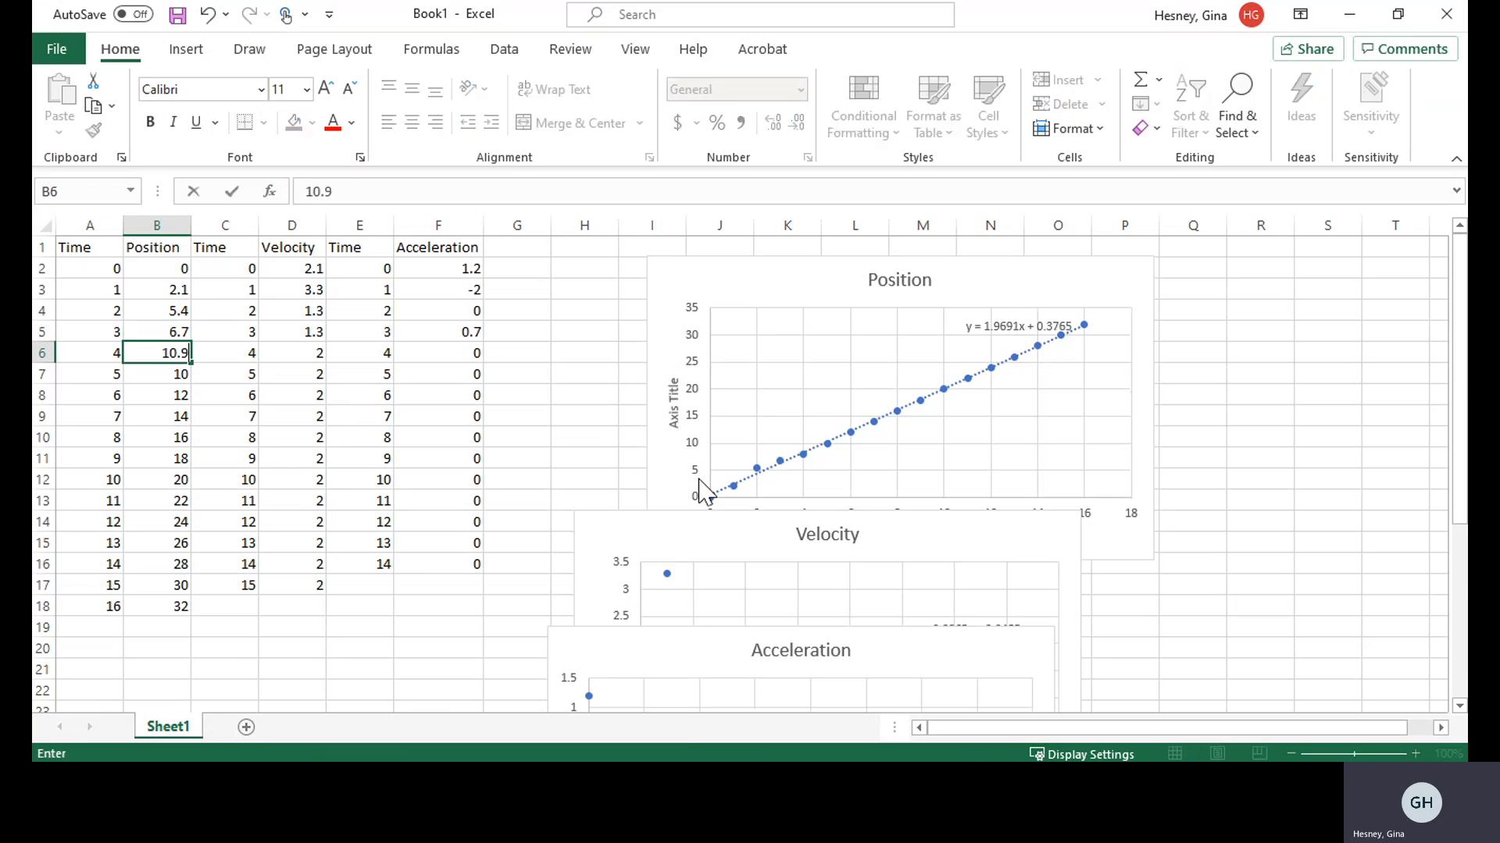
text(0.9)
key(Return)
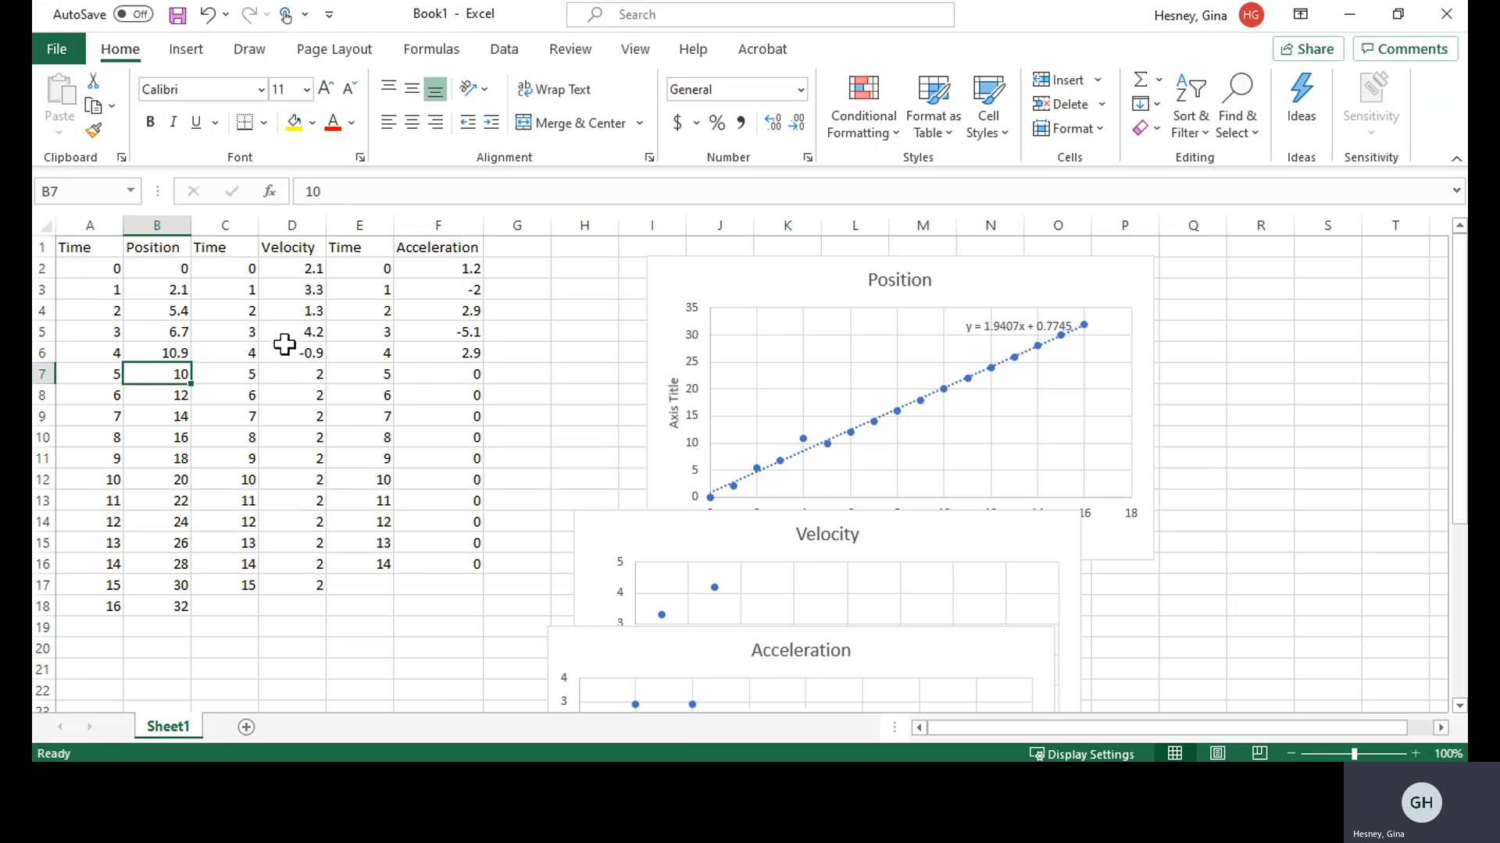
click(297, 270)
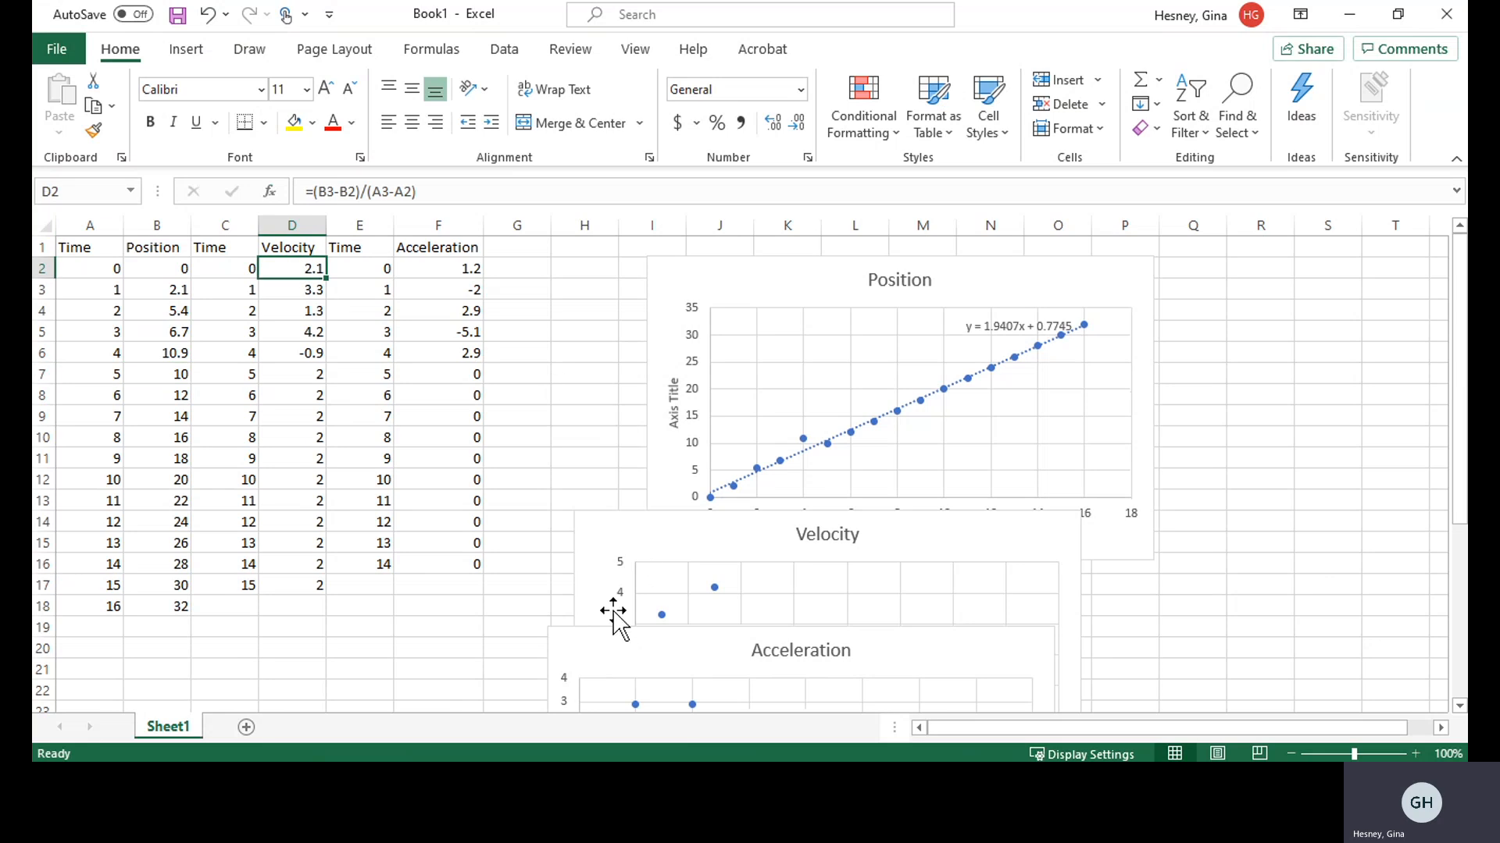
Move the Position chart slightly up and nearer the data, and place the Velocity chart over its lower edge.
click(625, 516)
drag(625, 516, 653, 603)
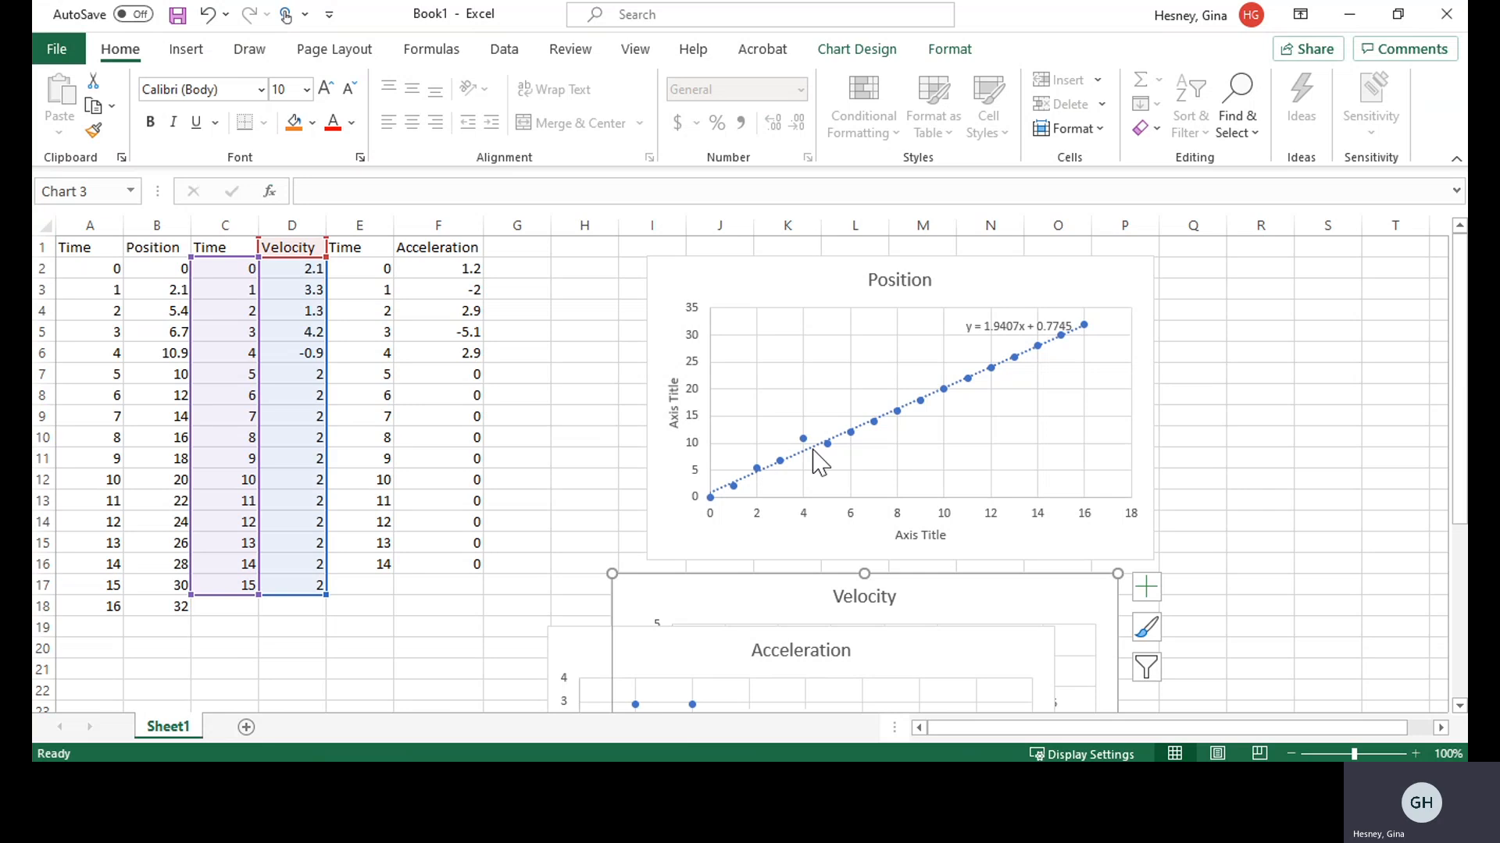
click(521, 424)
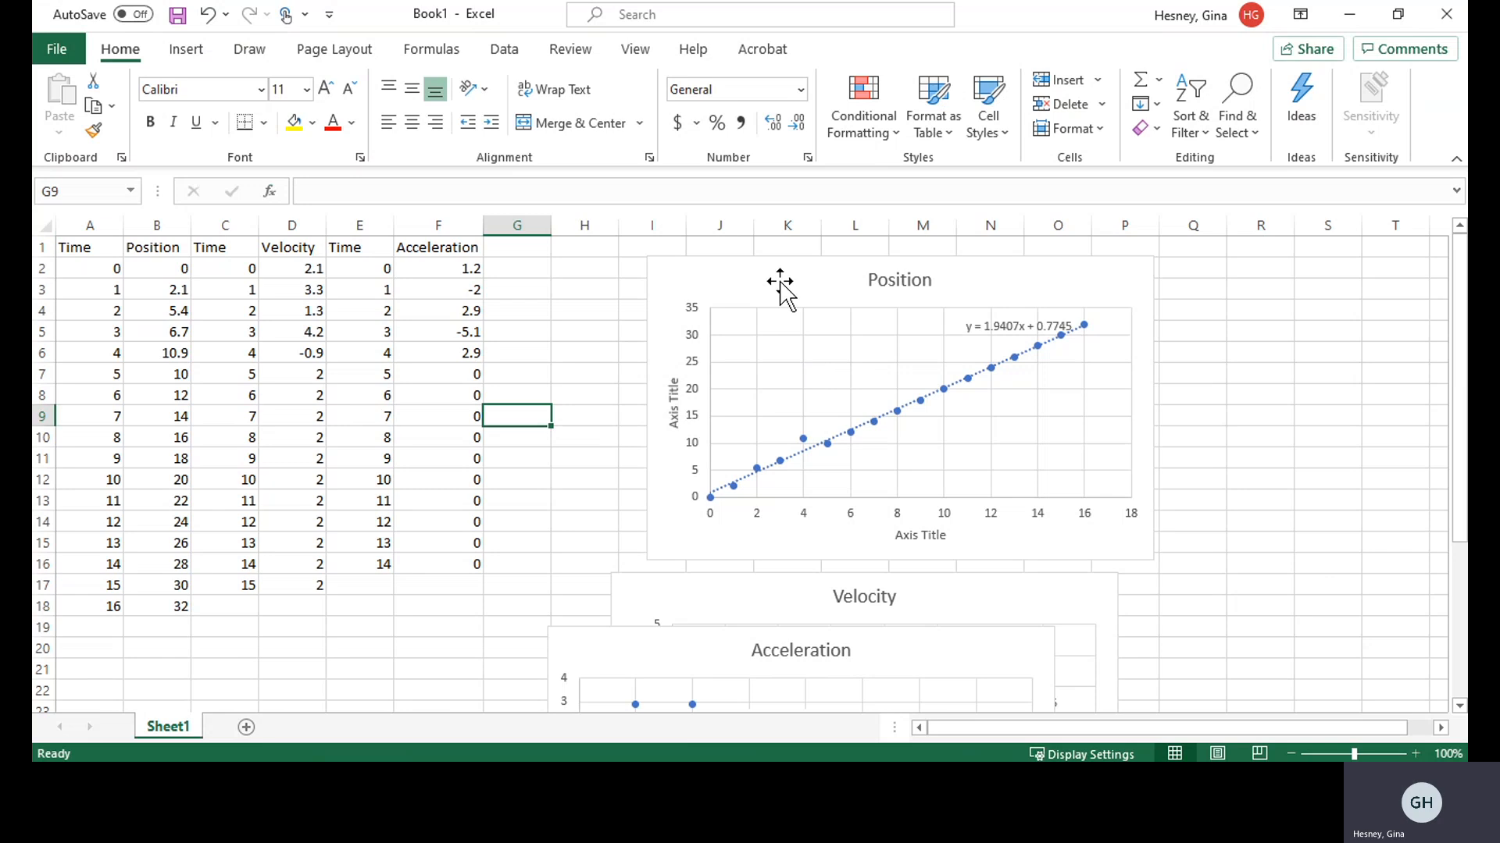
drag(777, 281, 750, 270)
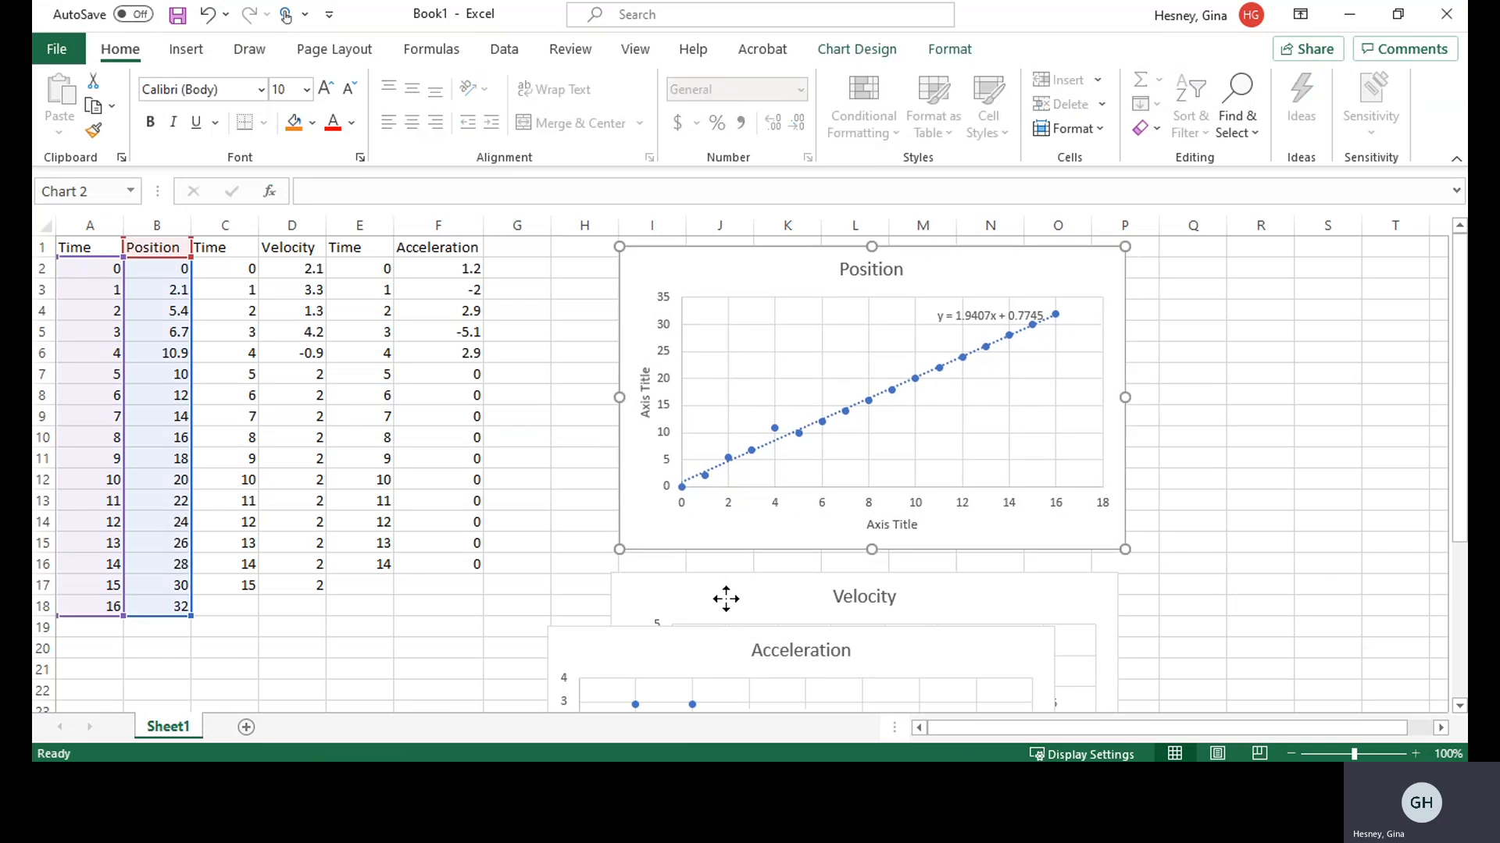
drag(723, 596, 786, 541)
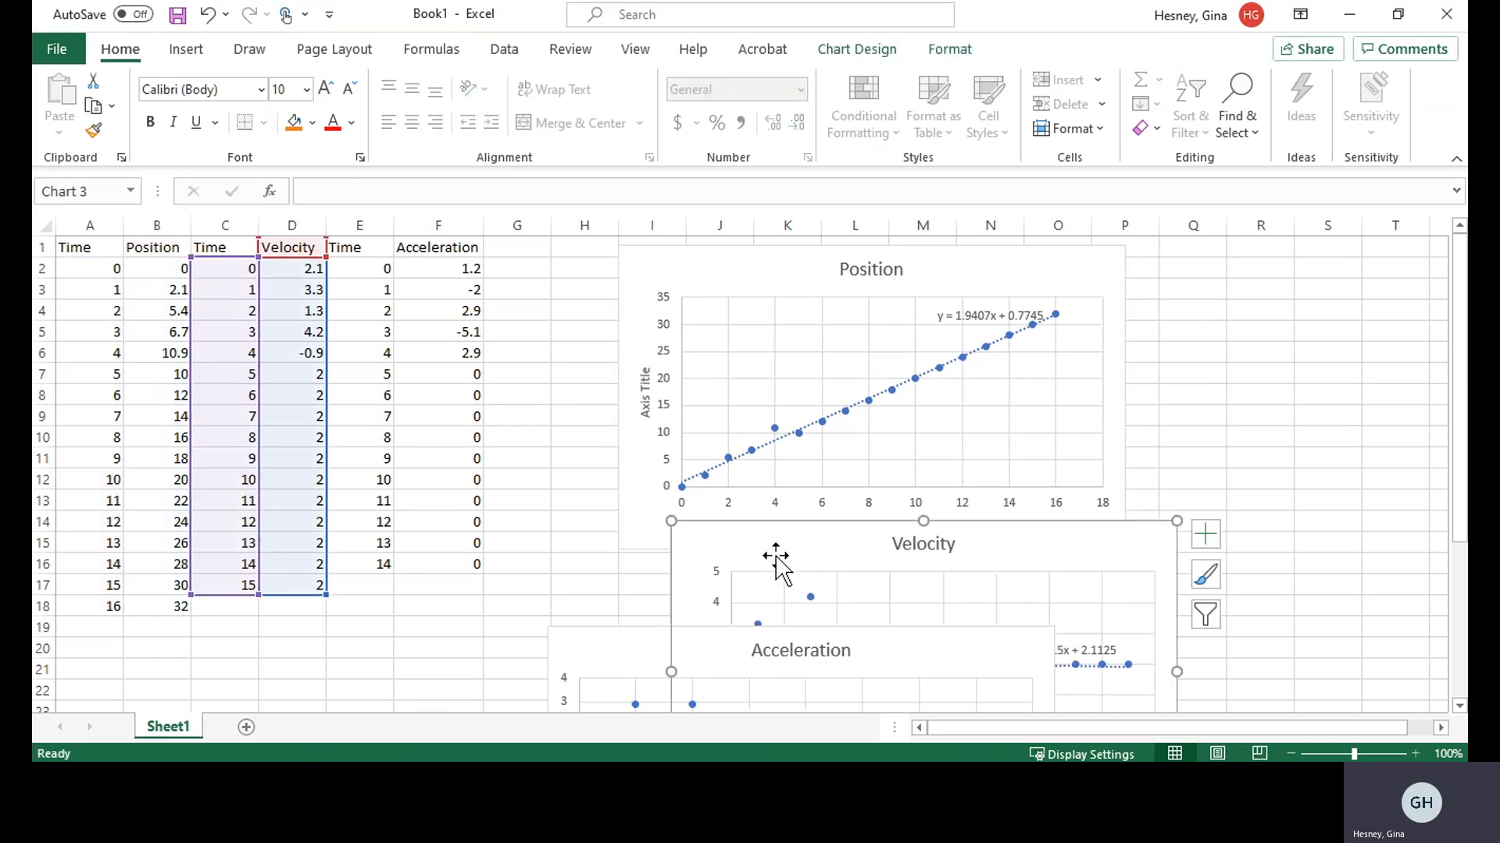
click(559, 375)
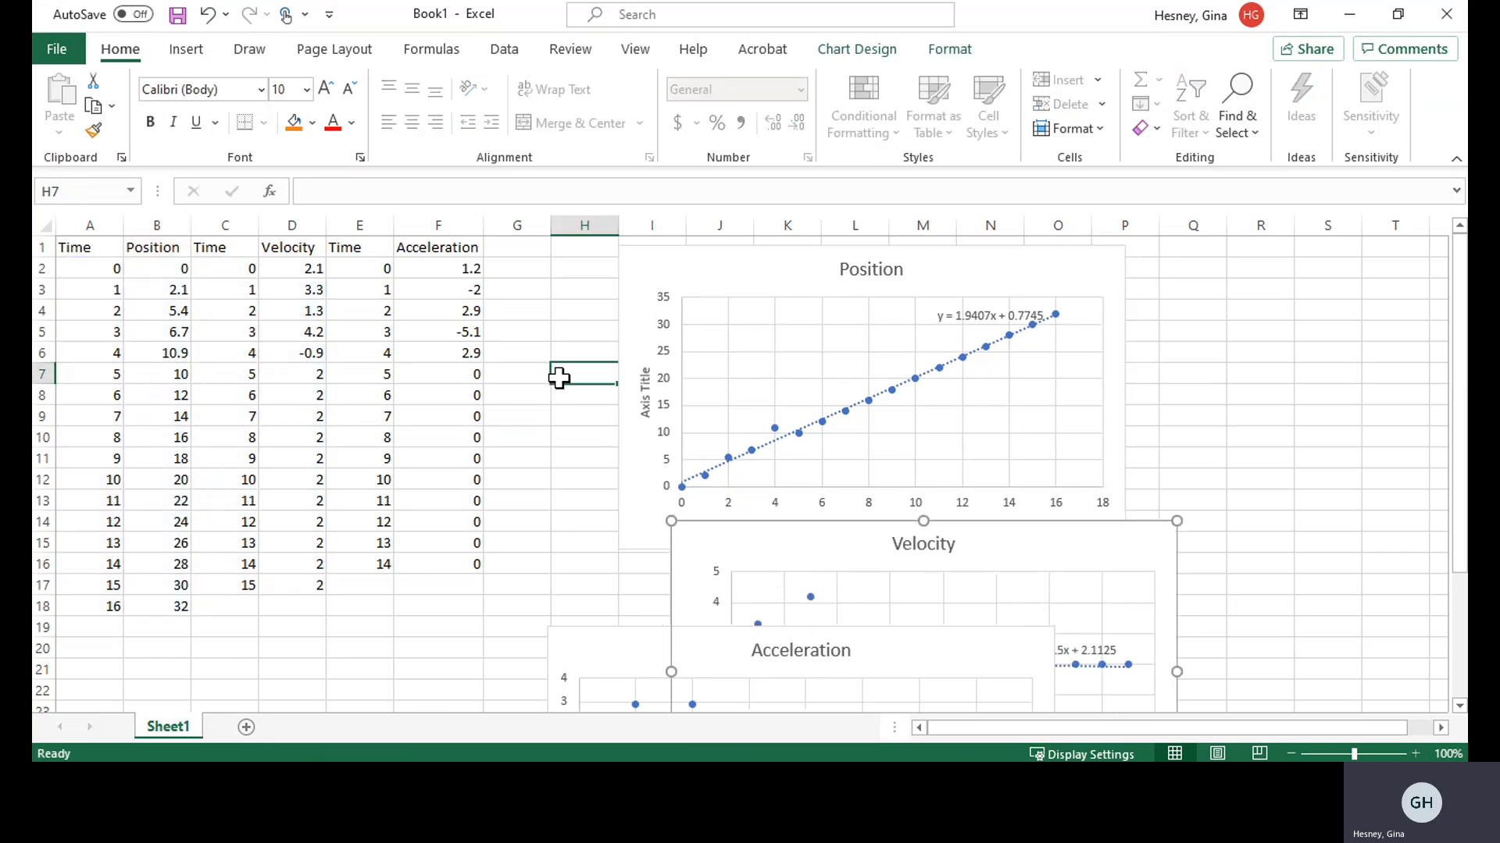
Set the Time values in A3 and A4 to 0.1 and 0.2, and fill the series down to A18.
click(100, 293)
click(100, 270)
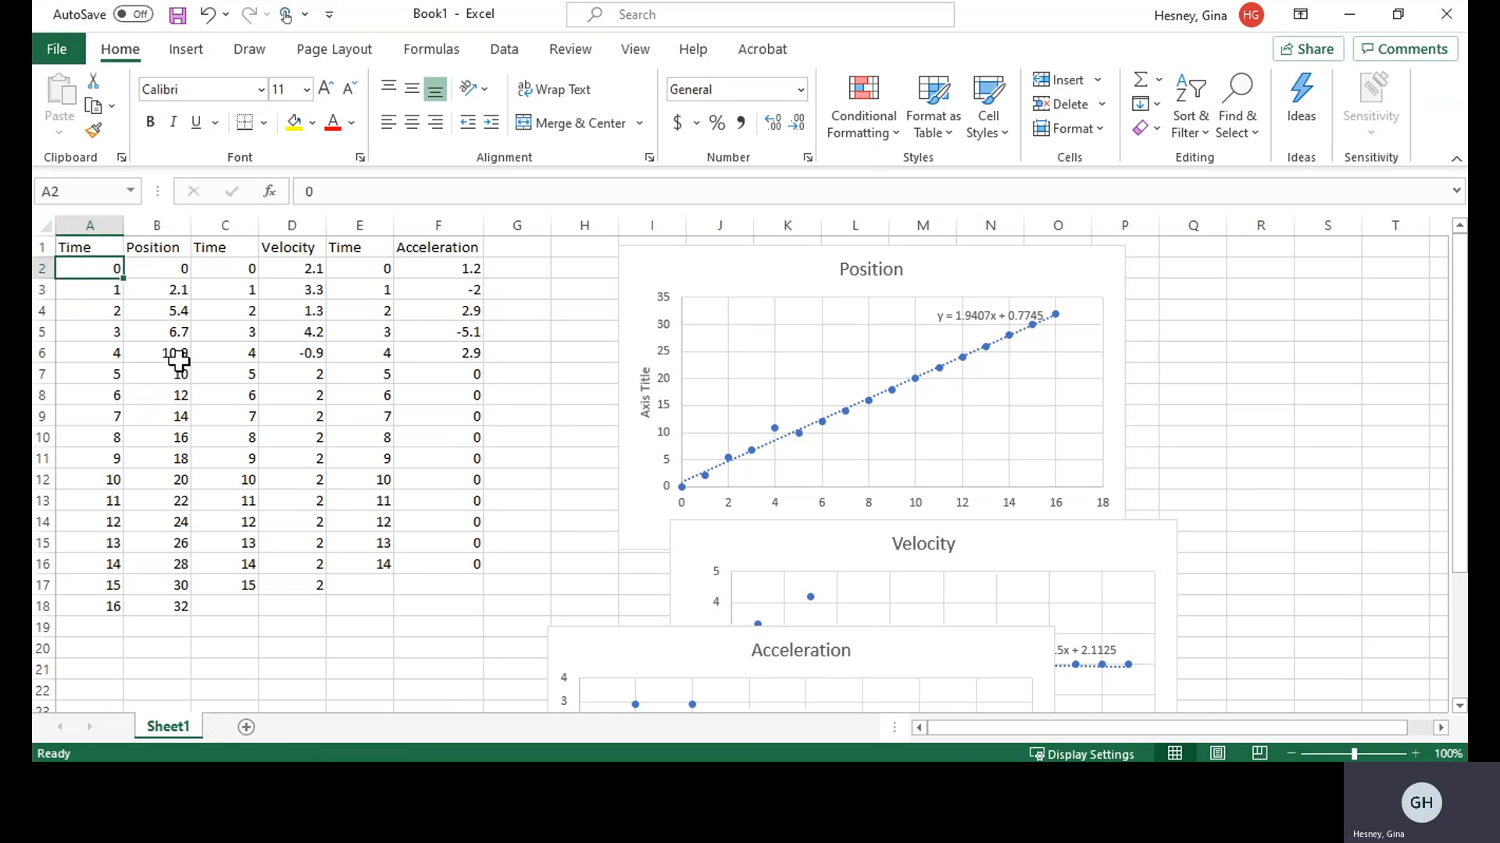
key(Down)
text(0.1)
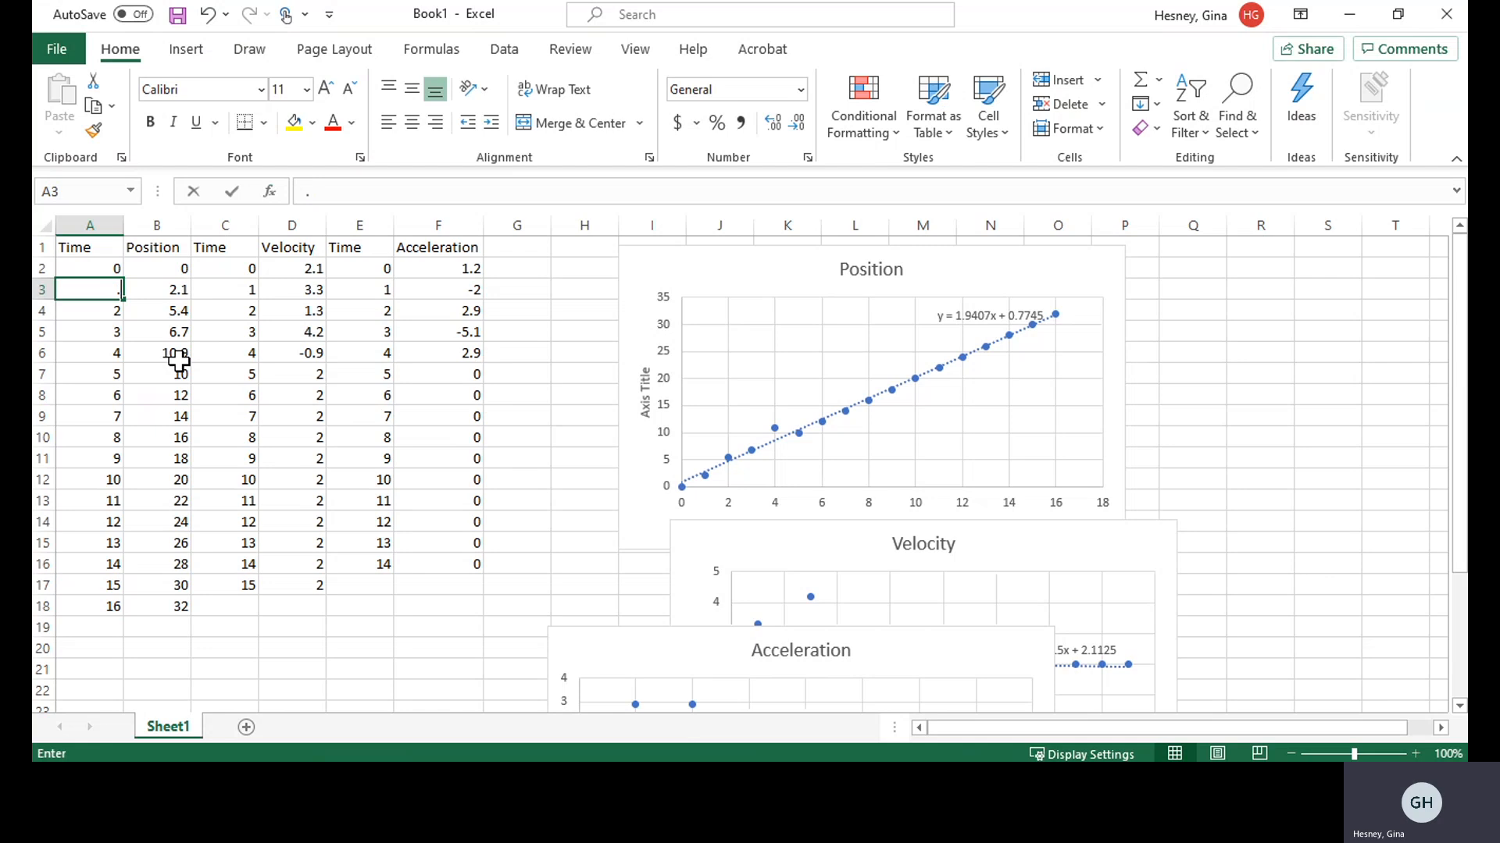
key(Return)
text(.2)
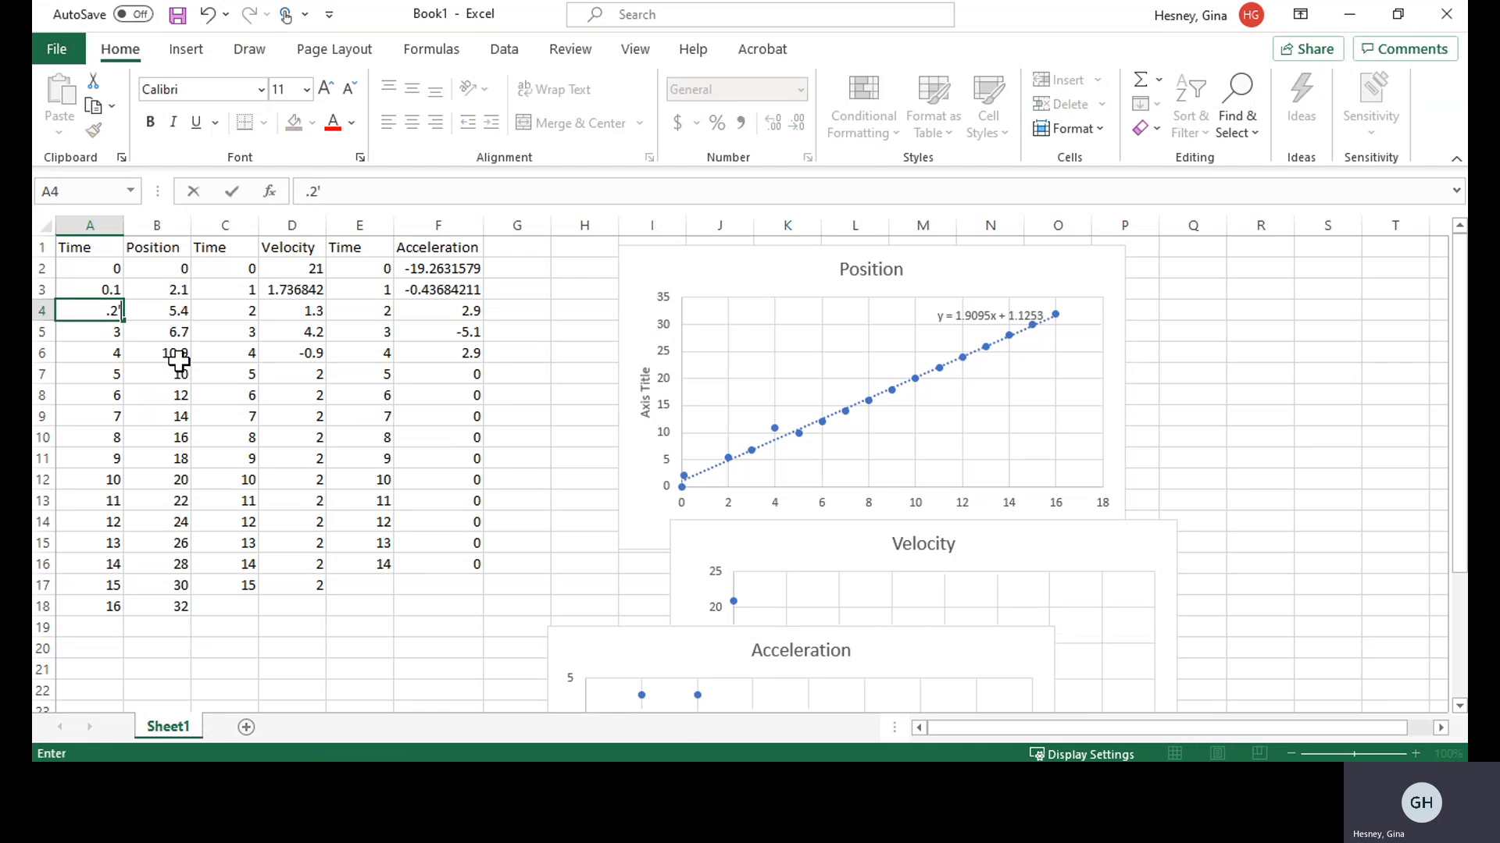
key(Return)
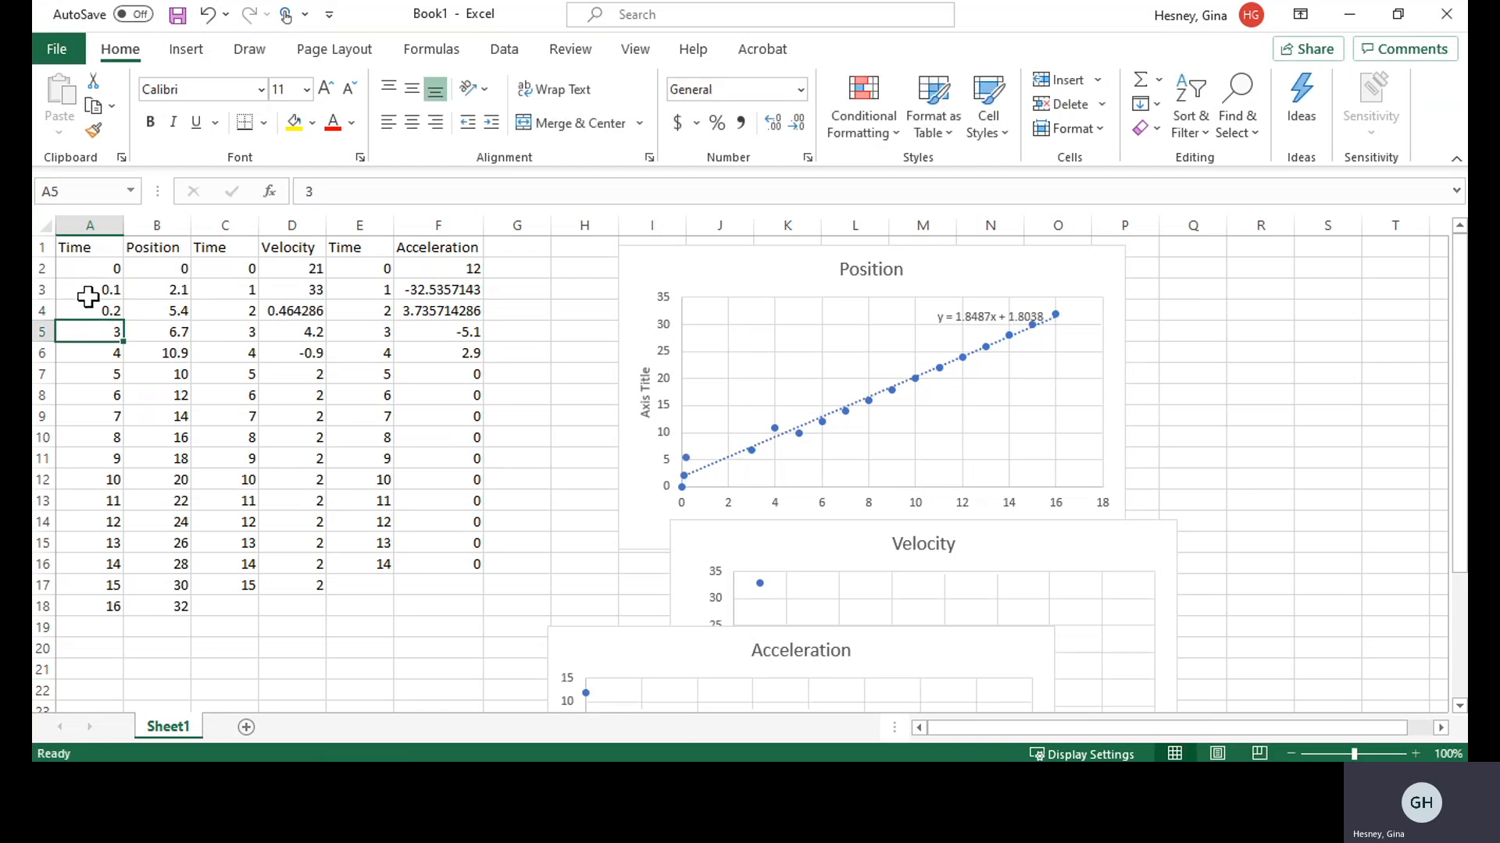
drag(90, 265, 109, 614)
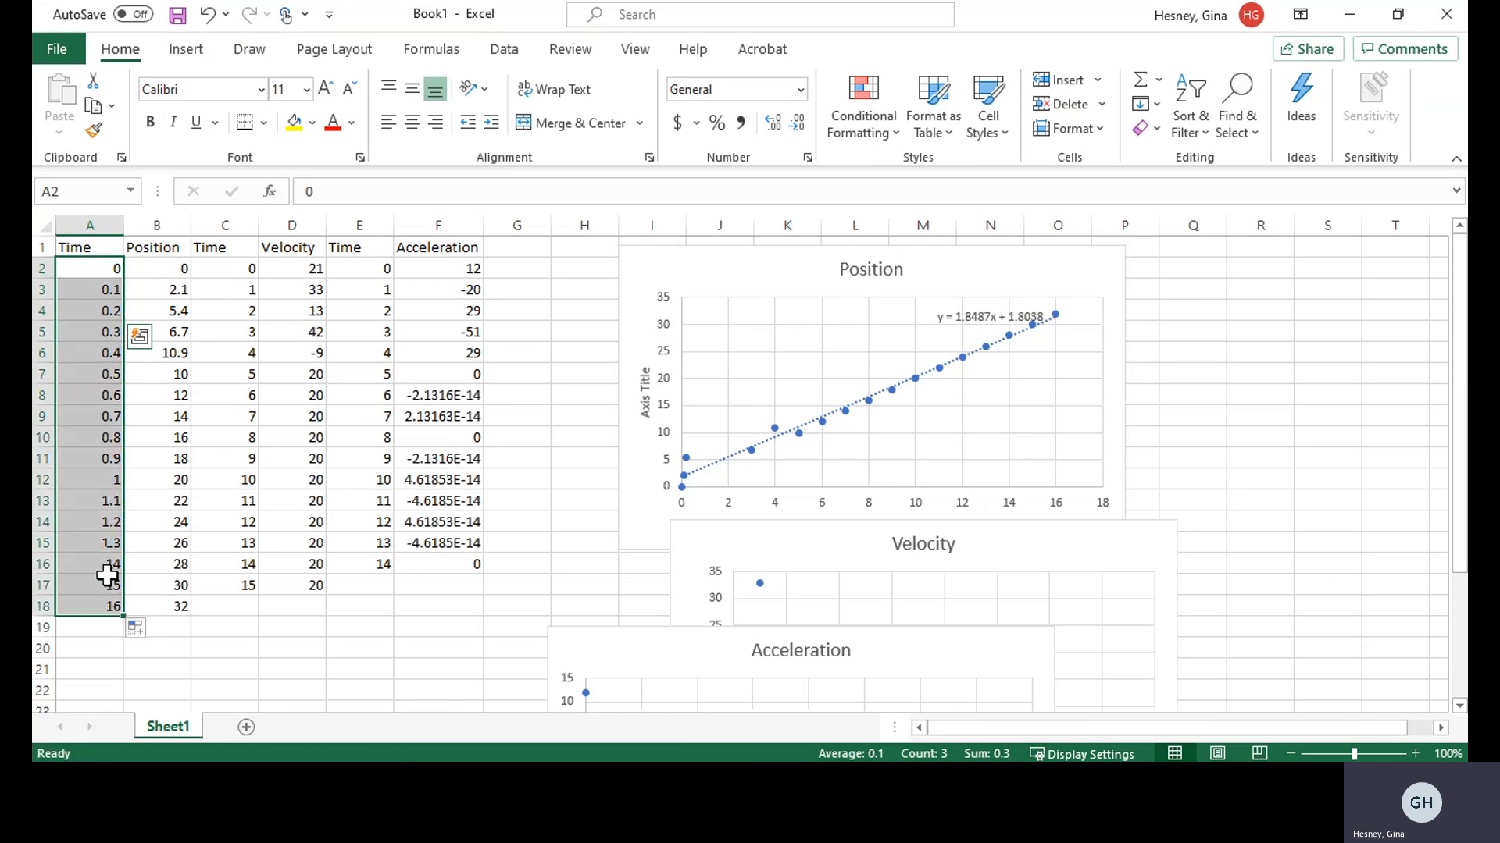
click(95, 628)
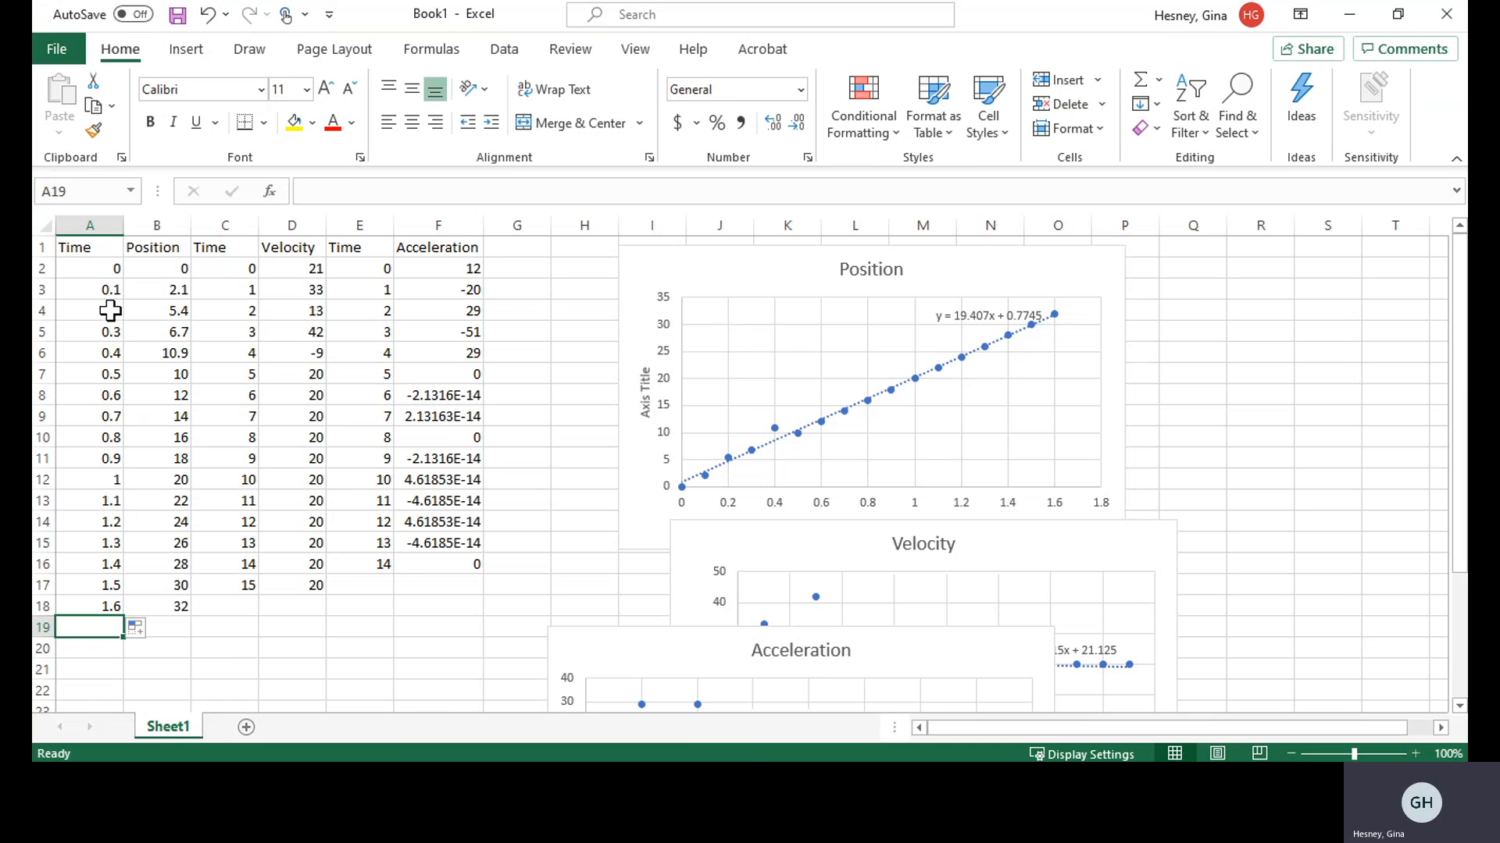
Make the column headings in A1:F1 bold.
click(89, 252)
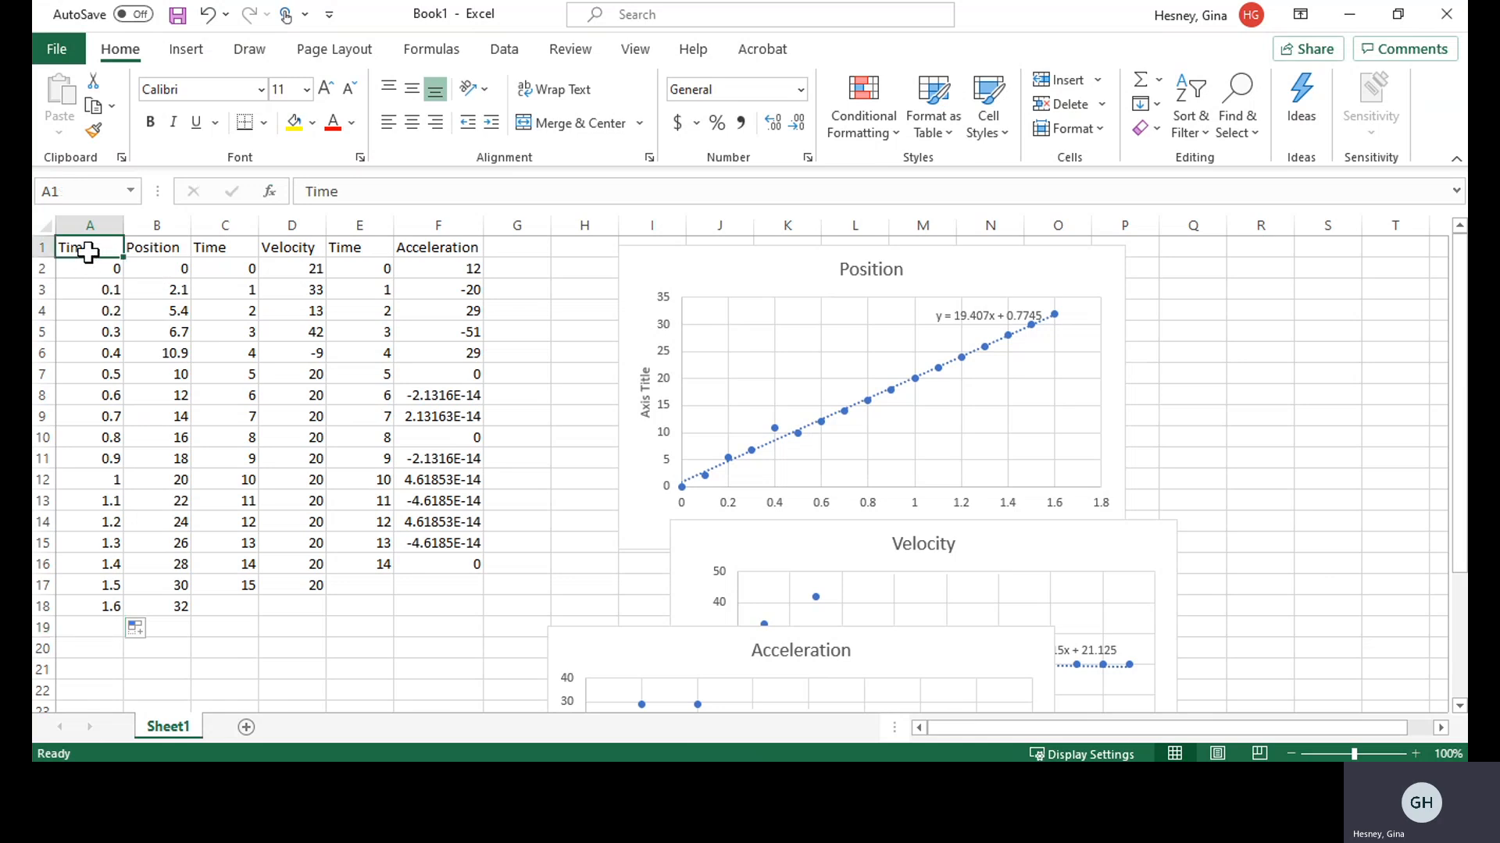
drag(86, 247, 411, 250)
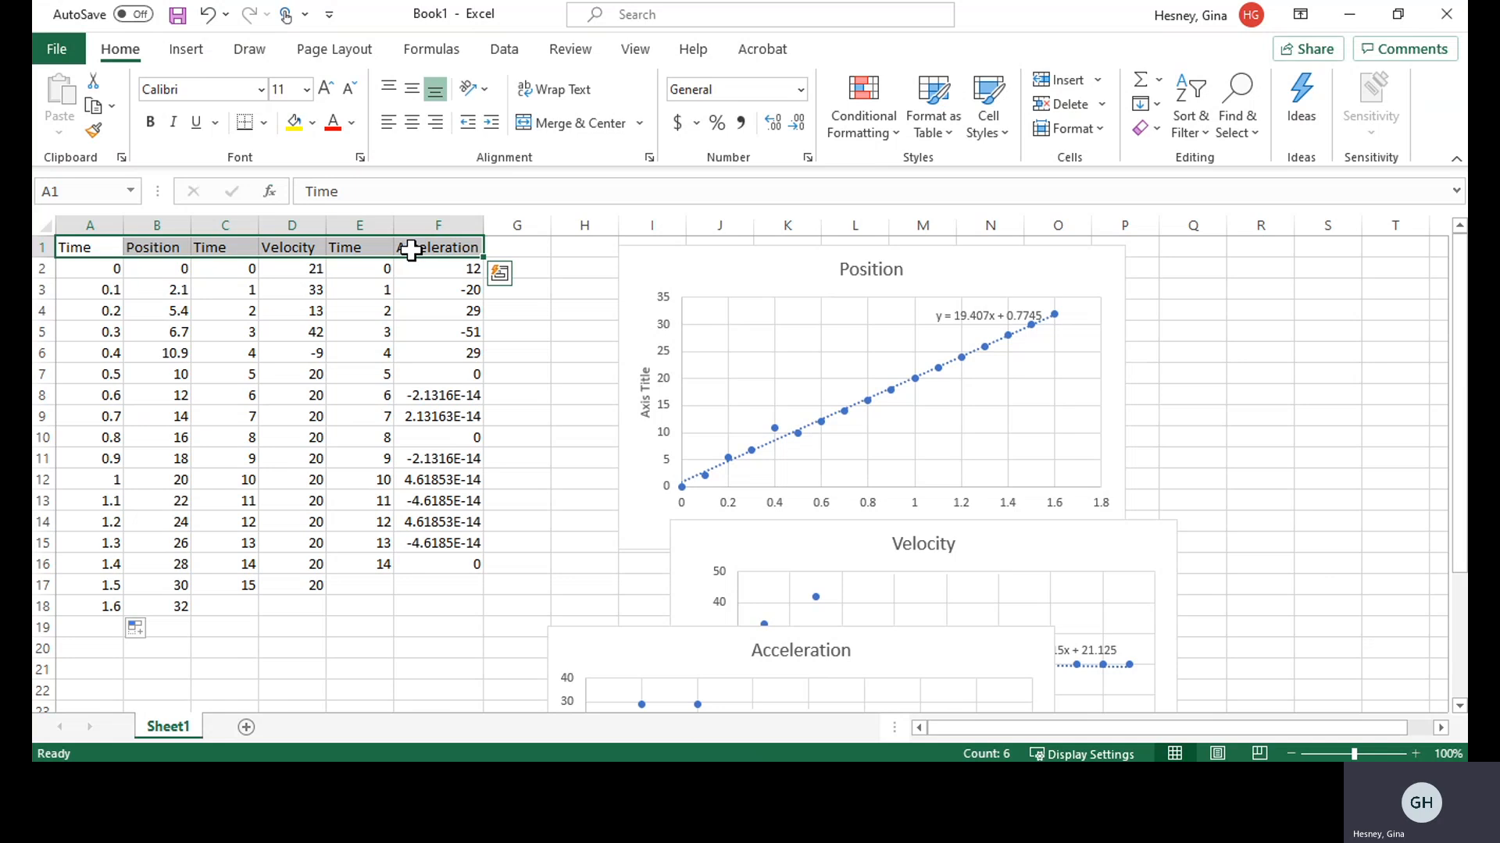
click(511, 246)
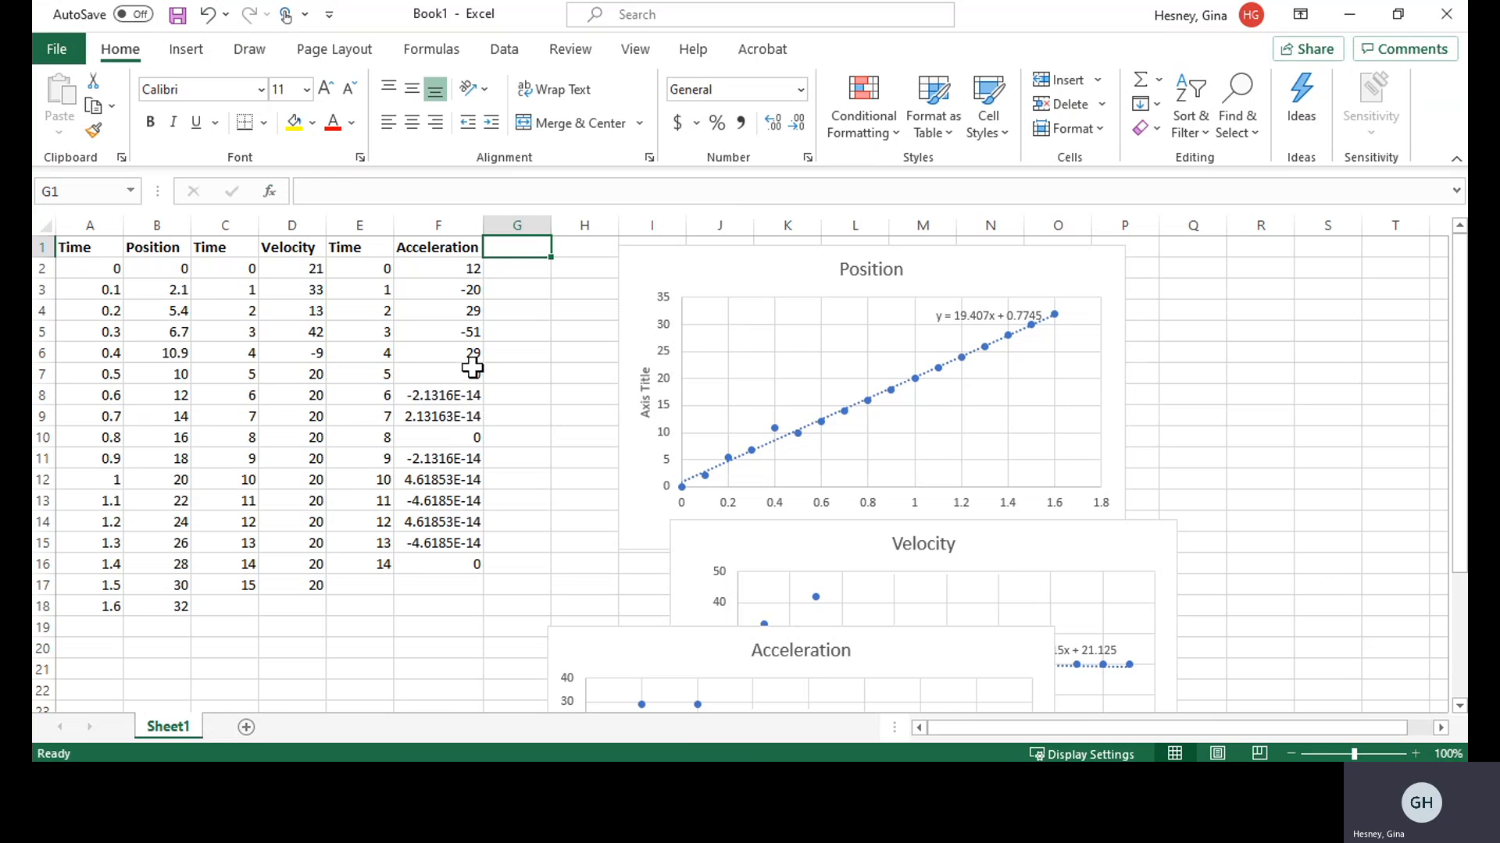
click(503, 332)
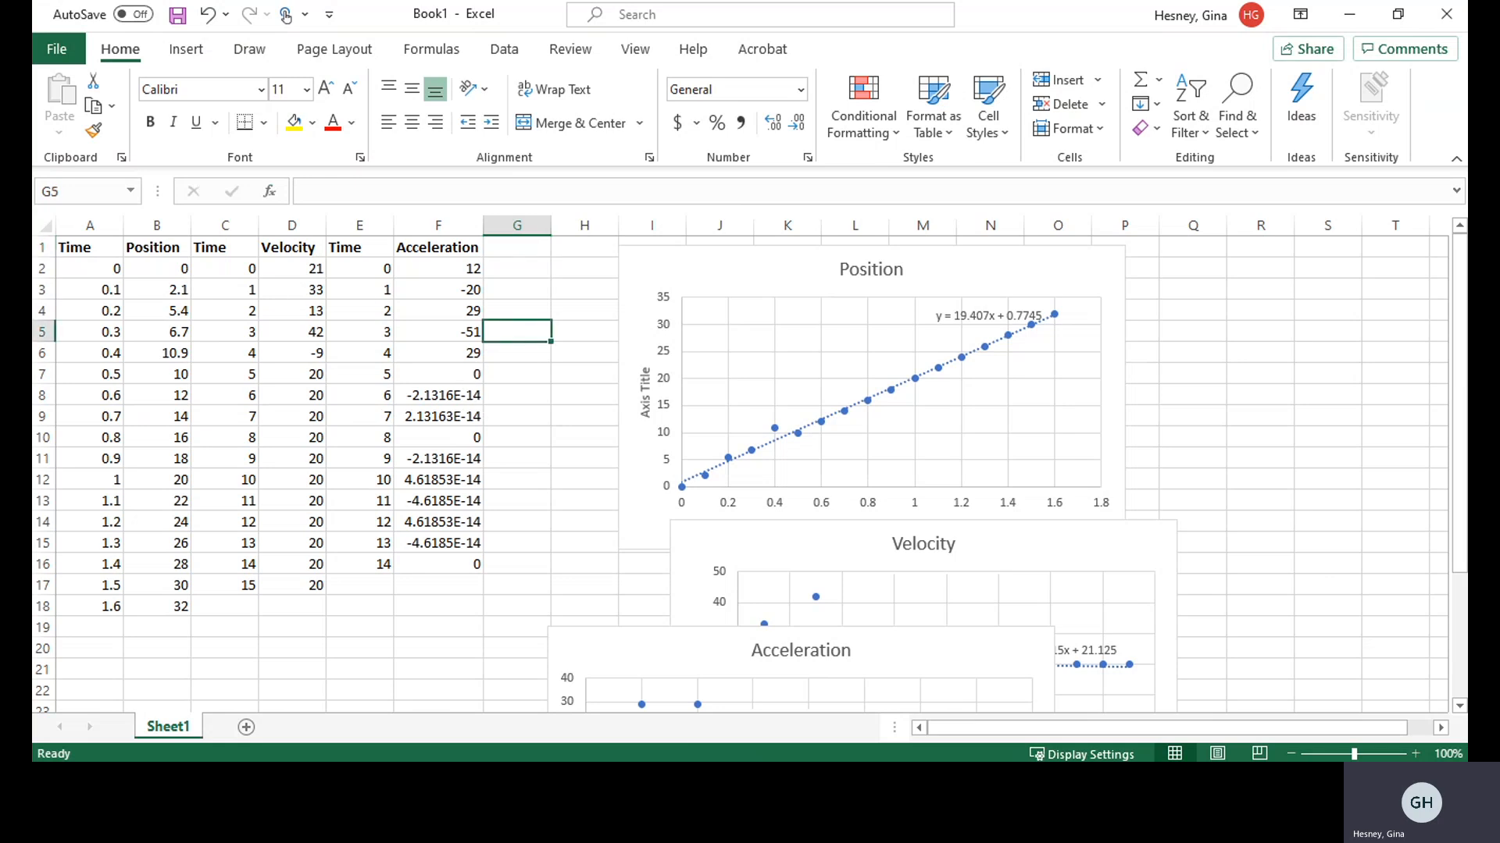